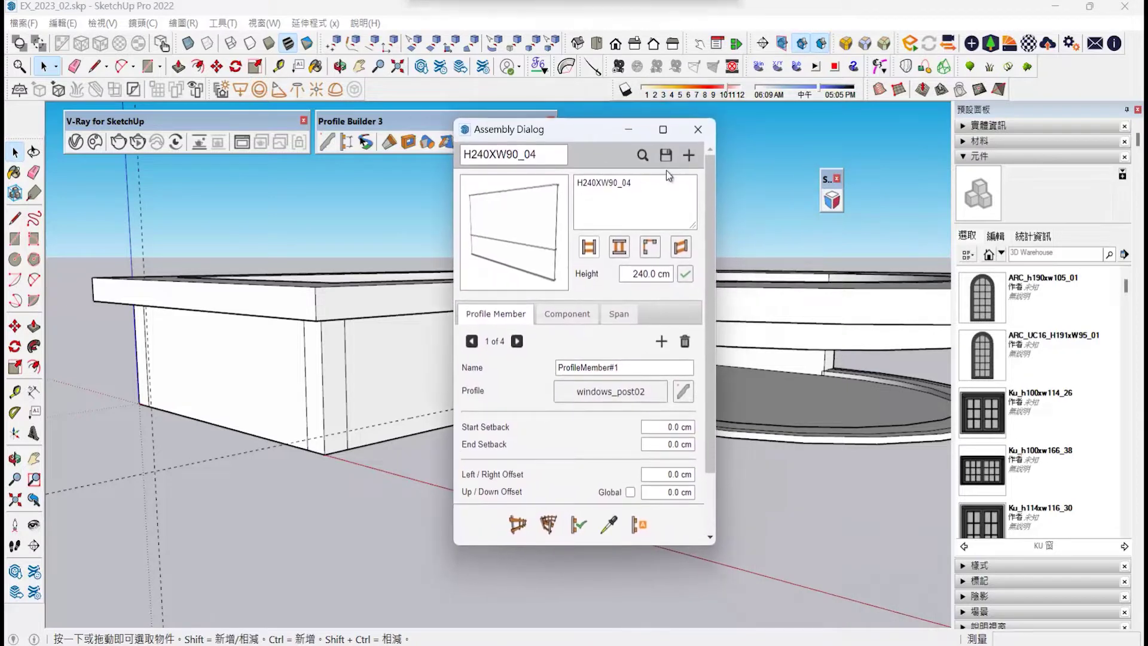
- Select the H240XW90_04 window assembly and build it along the curved sill of the glazed opening
left_click(641, 154)
left_click(579, 375)
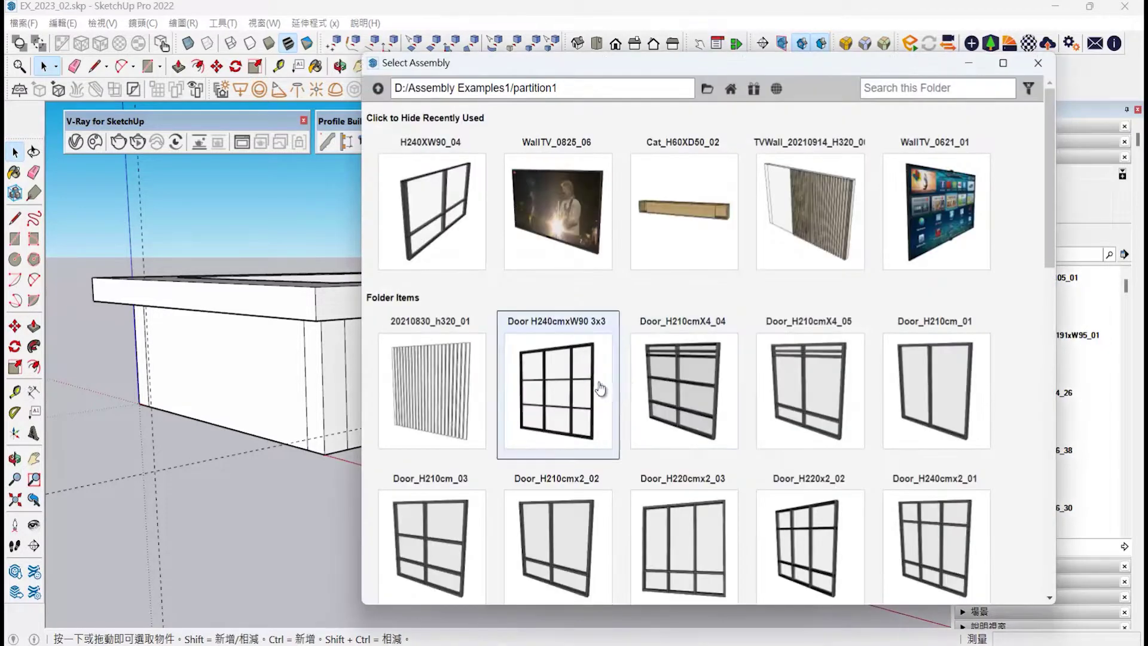
left_click(459, 250)
left_click(548, 524)
scroll(632, 419, "up", 3)
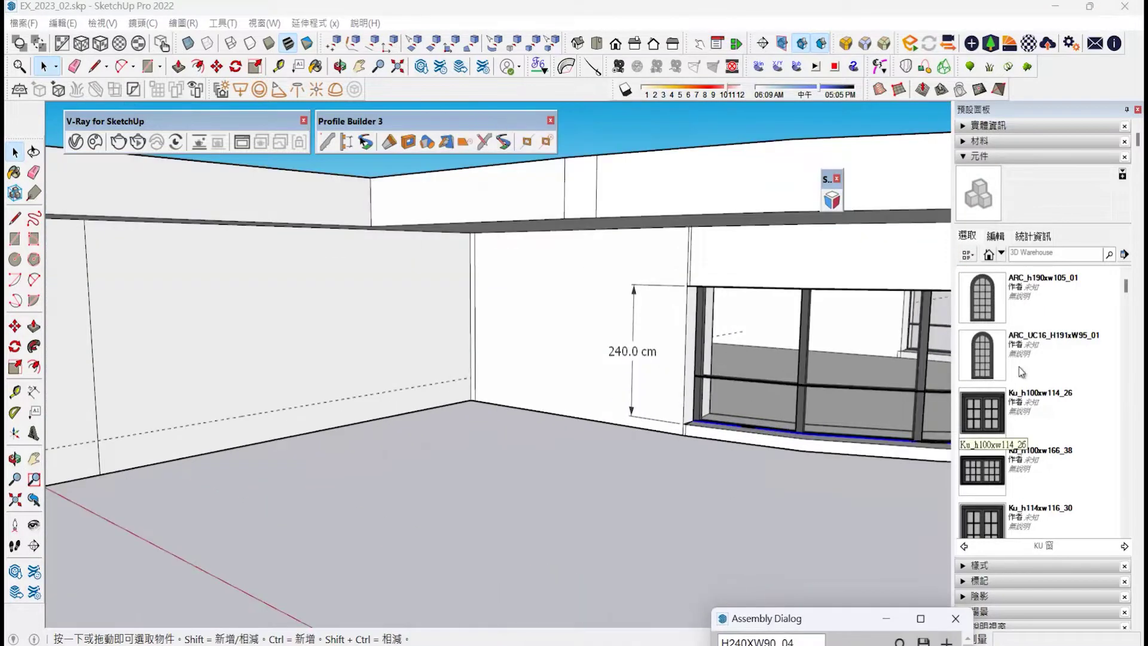
- Place the steel door component St_H240XW237_07 from the Steel-Door collection at the base of the recessed wall, beside the inner corner
left_click(1127, 257)
left_click(963, 547)
scroll(986, 469, "down", 4)
left_click(991, 516)
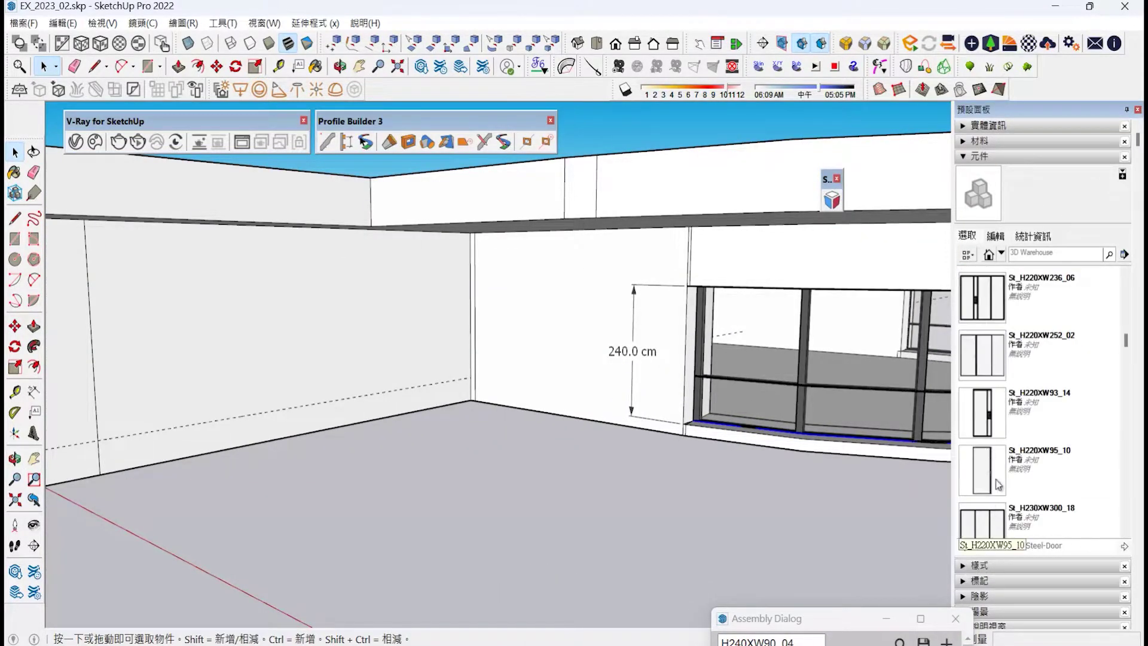
scroll(996, 475, "down", 3)
scroll(1002, 493, "down", 3)
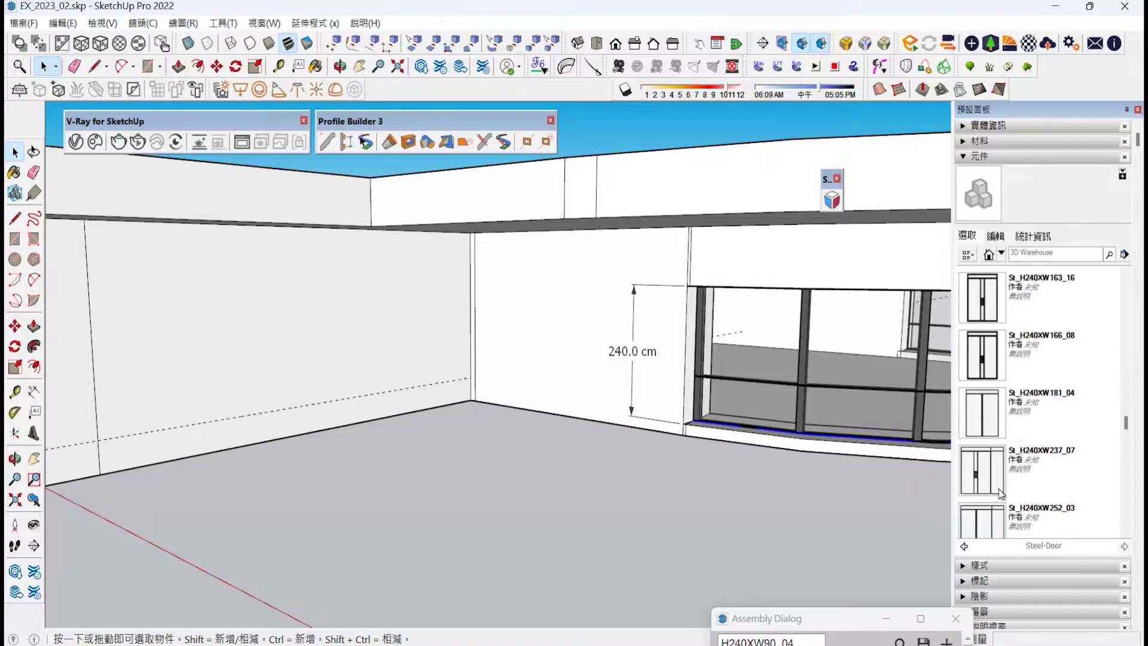
left_click(993, 490)
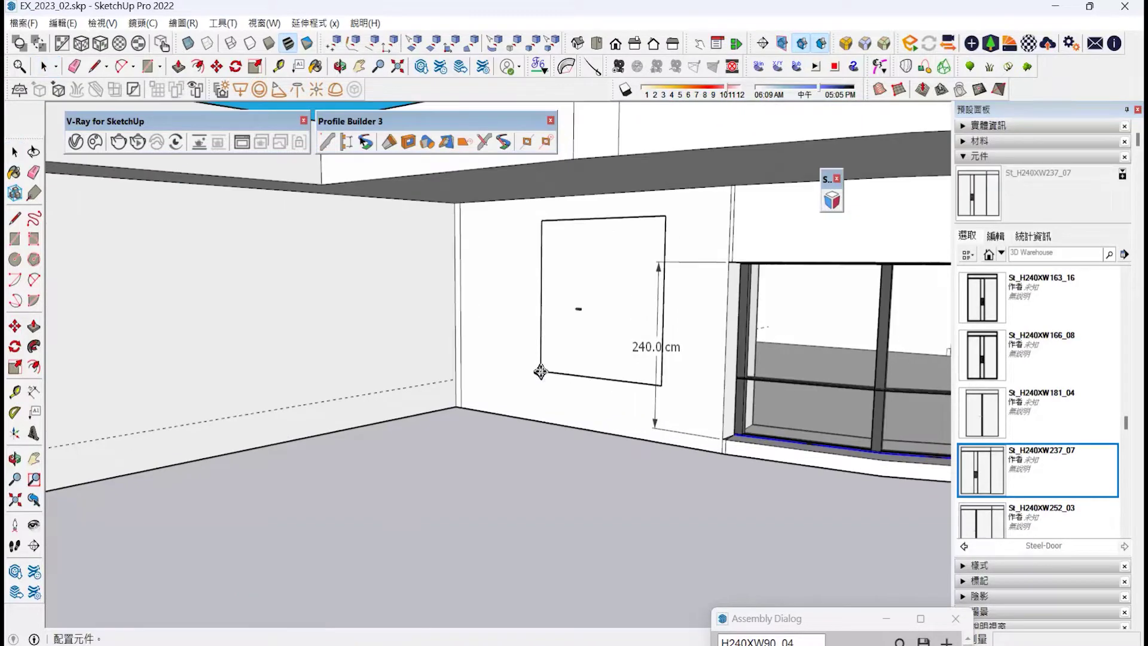
left_click(502, 409)
- Place the arched window ARC_UC16_H191xW95_01 from the KU window collection on the wing's inner side wall, resting on the horizontal guide
scroll(672, 447, "down", 2)
scroll(436, 476, "up", 1)
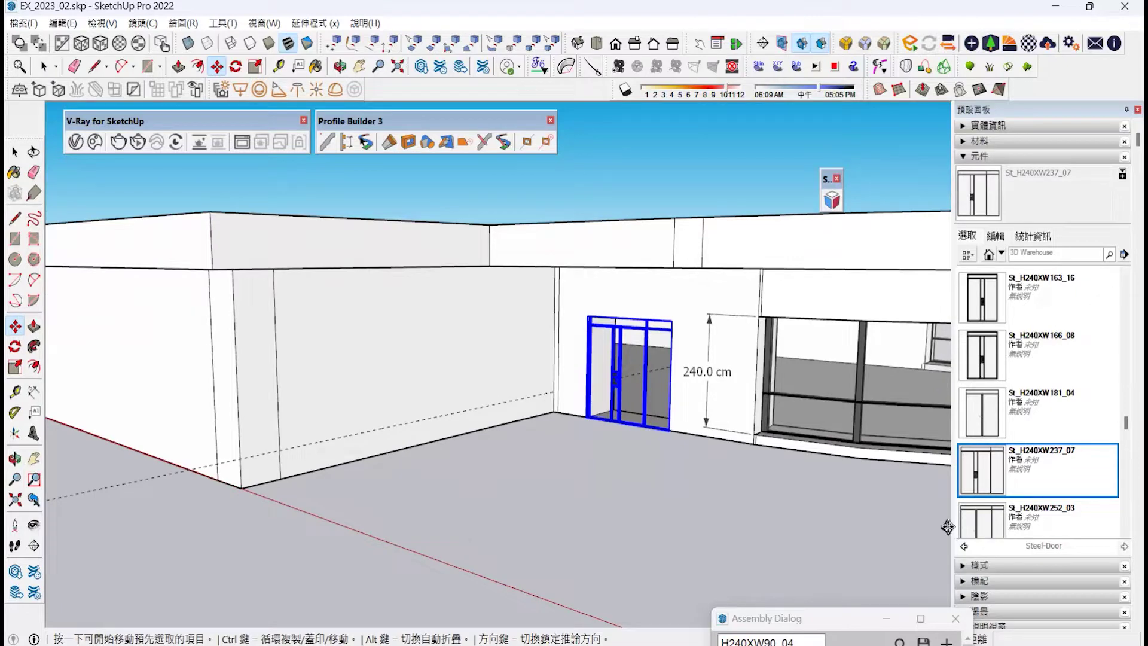
left_click(963, 547)
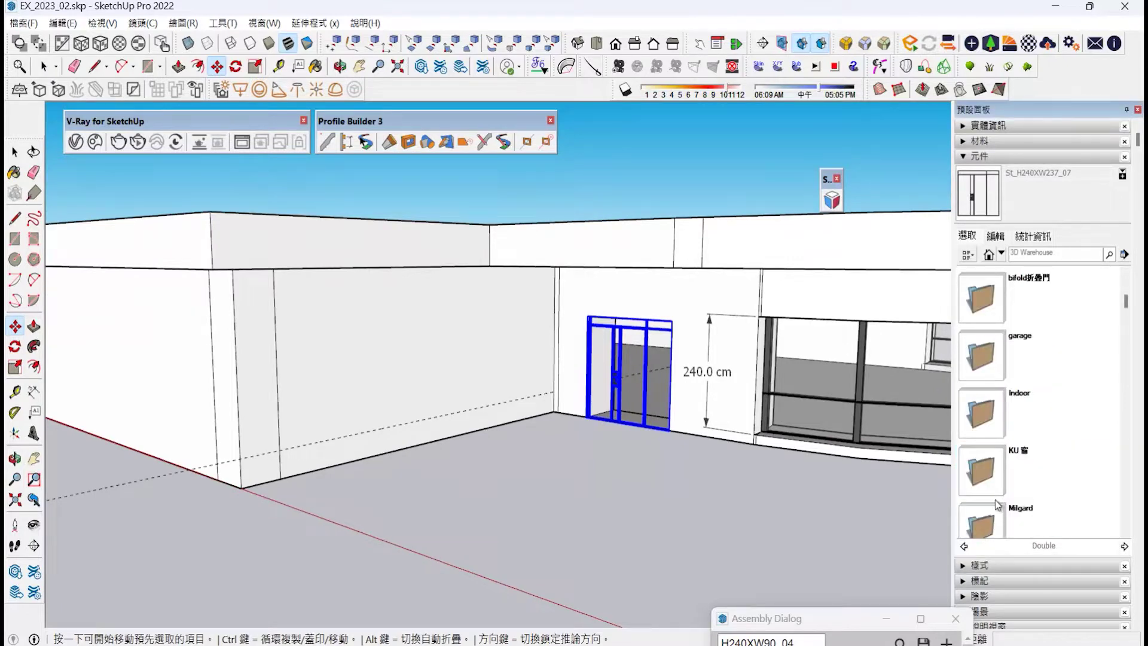
left_click(982, 472)
left_click(982, 355)
scroll(441, 389, "up", 1)
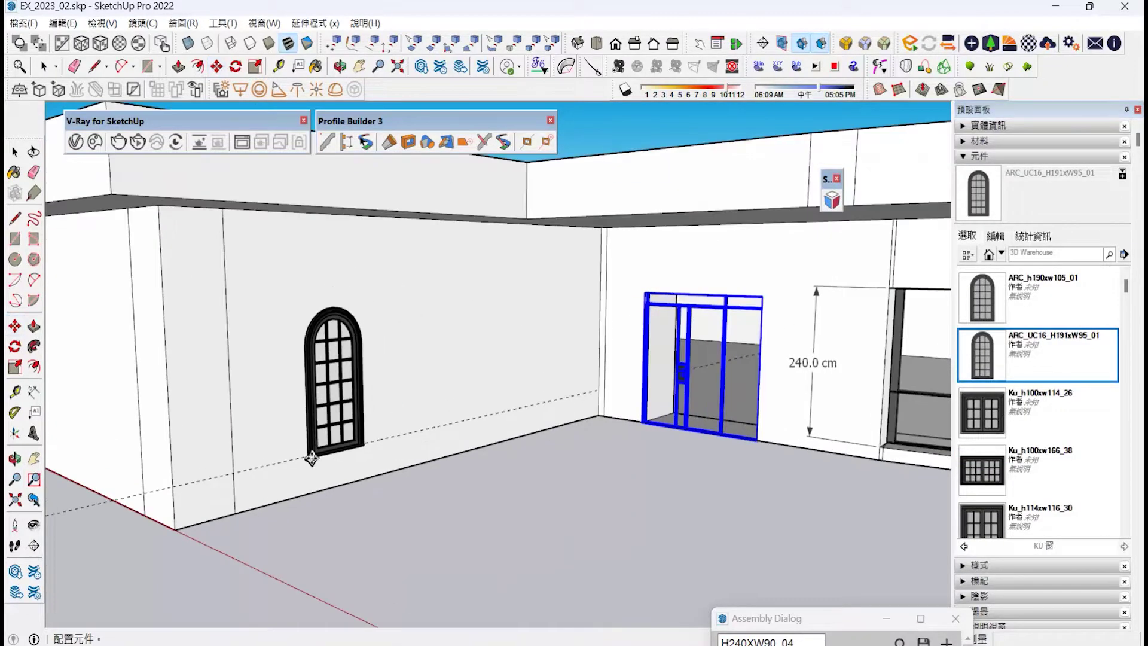
left_click(290, 463)
- Copy the arched window along the guide towards the inner corner and divide the spacing by 2
key("ctrl")
left_click(347, 450)
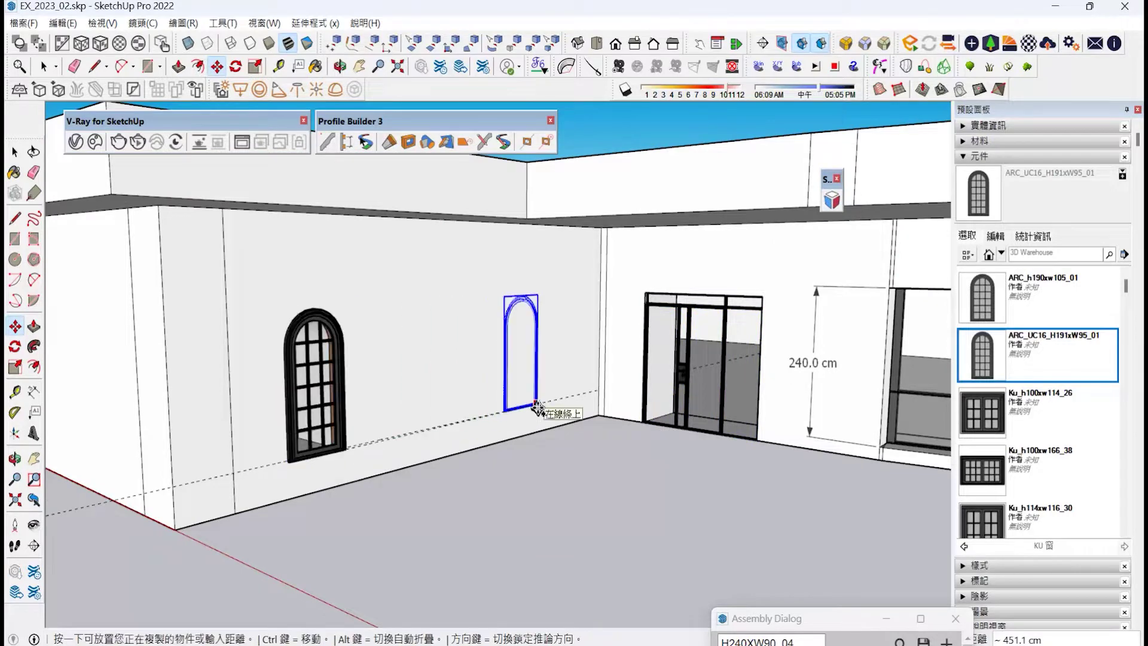
left_click(530, 415)
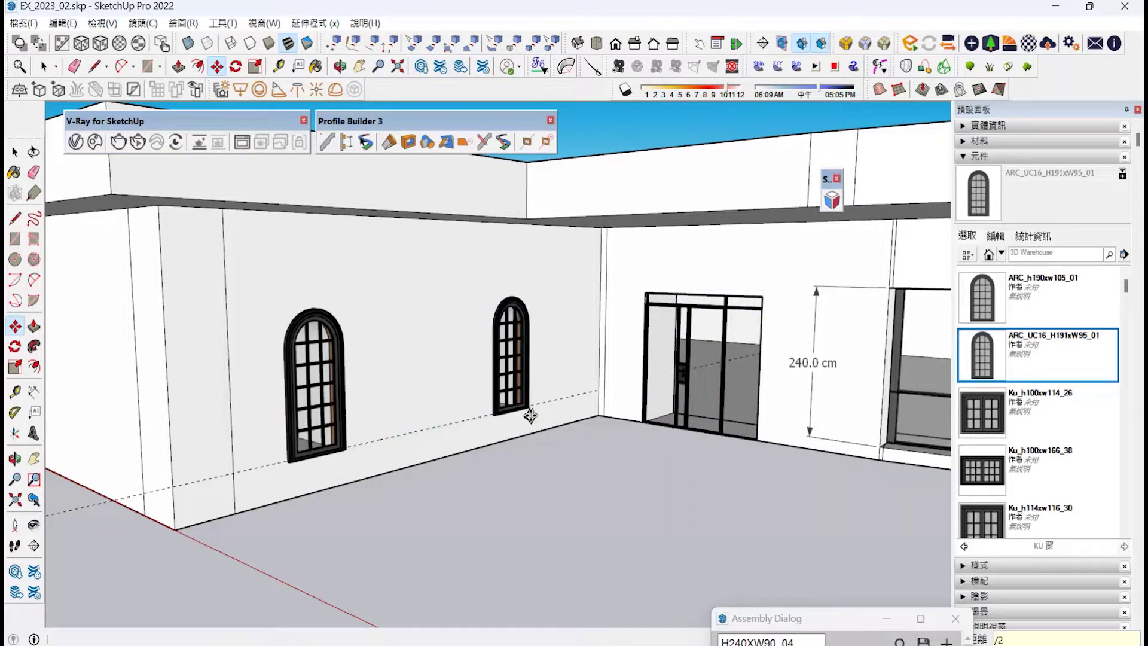
key("Return")
- Add a horizontal guide 50 cm above the base edge of the wing's end wall
scroll(590, 453, "down", 5)
left_click(15, 459)
left_click_drag(412, 435, 472, 432)
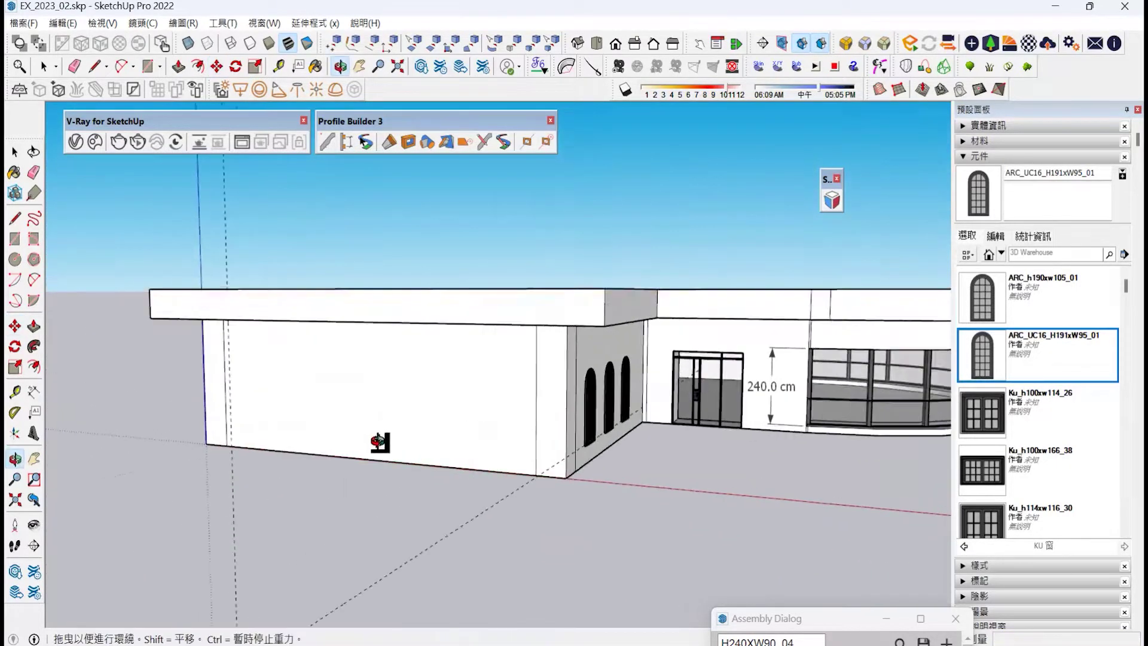
left_click_drag(378, 443, 374, 456)
left_click(15, 393)
left_click(383, 482)
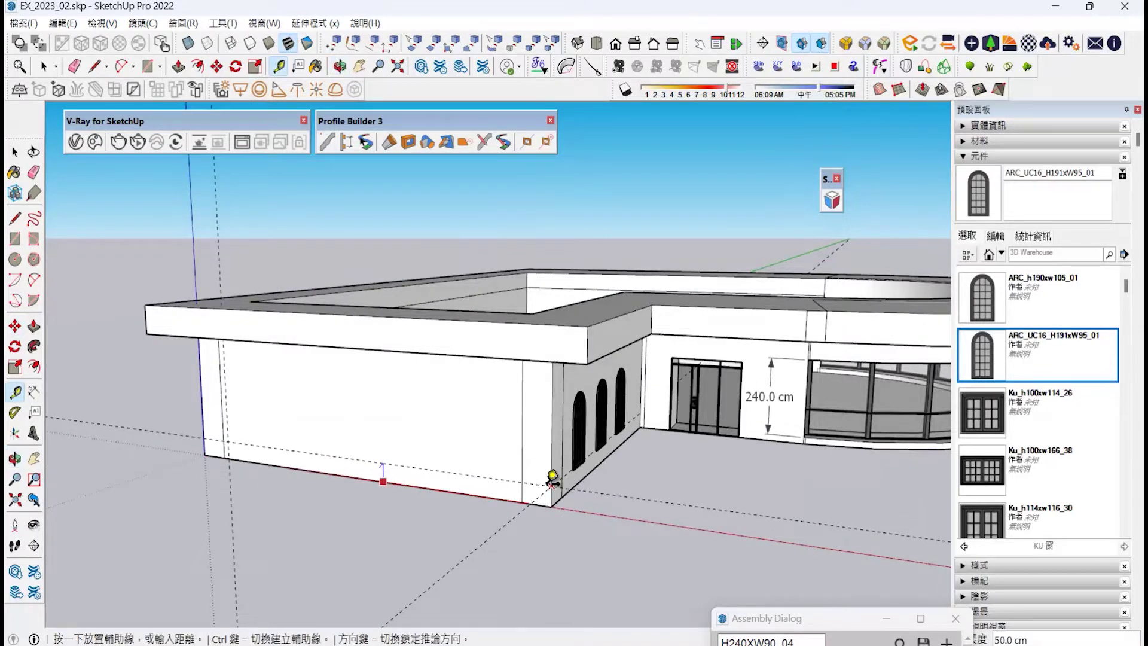
- Place the arched window ARC_UC16_H191xW95_01 on the end wall where the horizontal guide meets the vertical guide
left_click(992, 373)
scroll(257, 418, "up", 2)
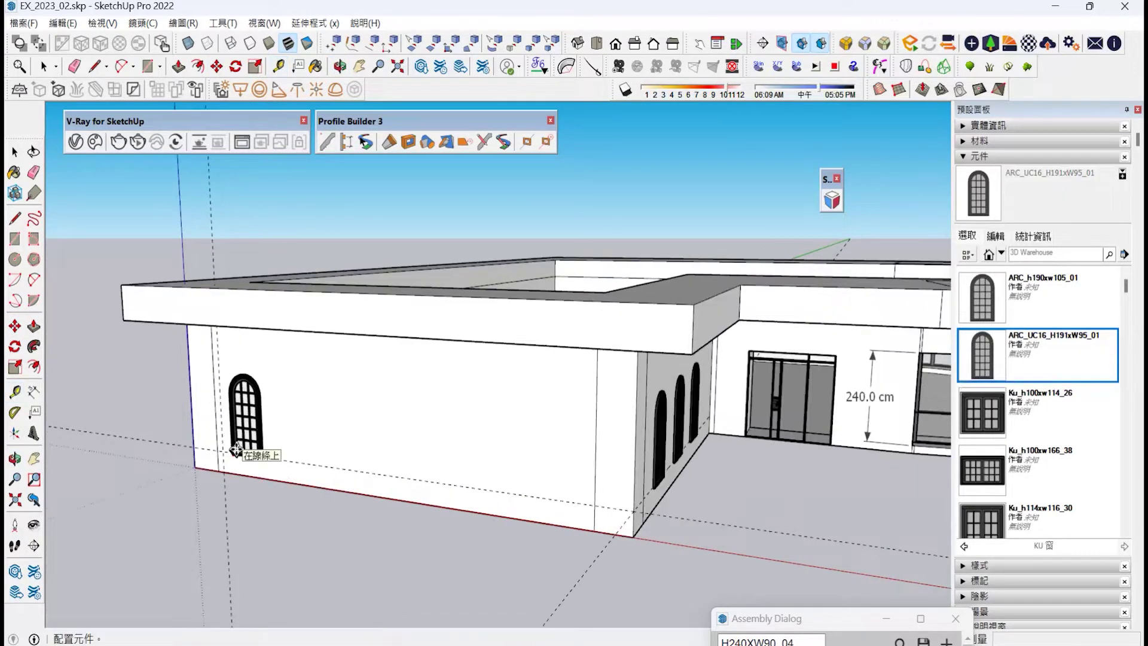
left_click(237, 450)
- Copy the end wall's arched window about 679 cm along the red axis and divide the spacing by 3
left_click(263, 456)
key("ctrl")
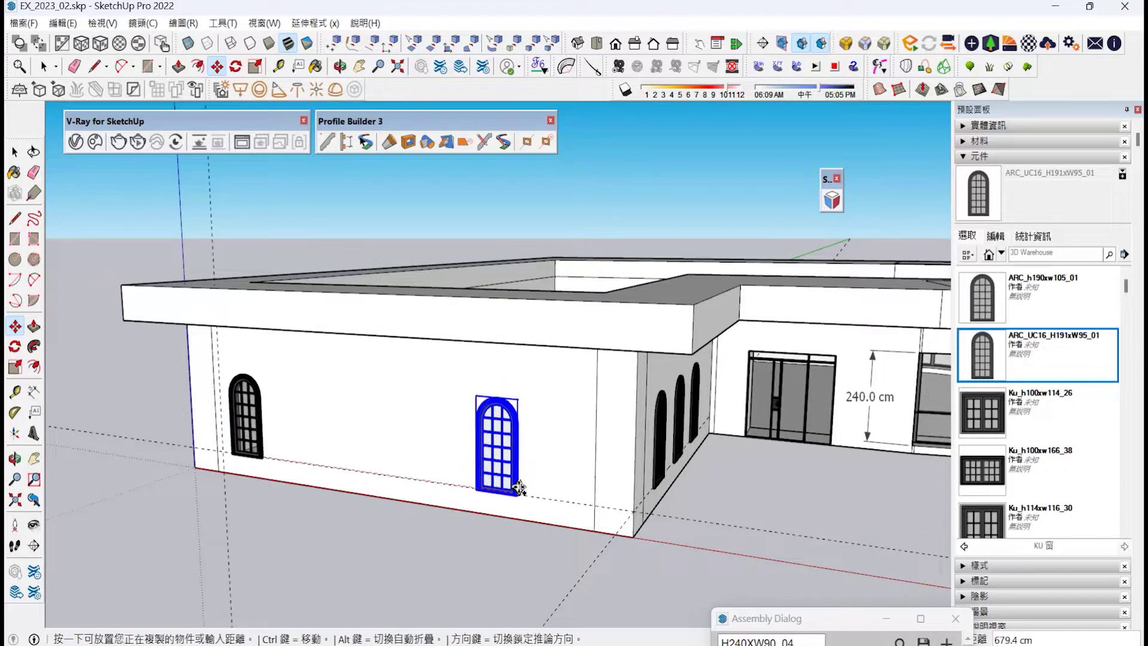
key("Left")
key("Right")
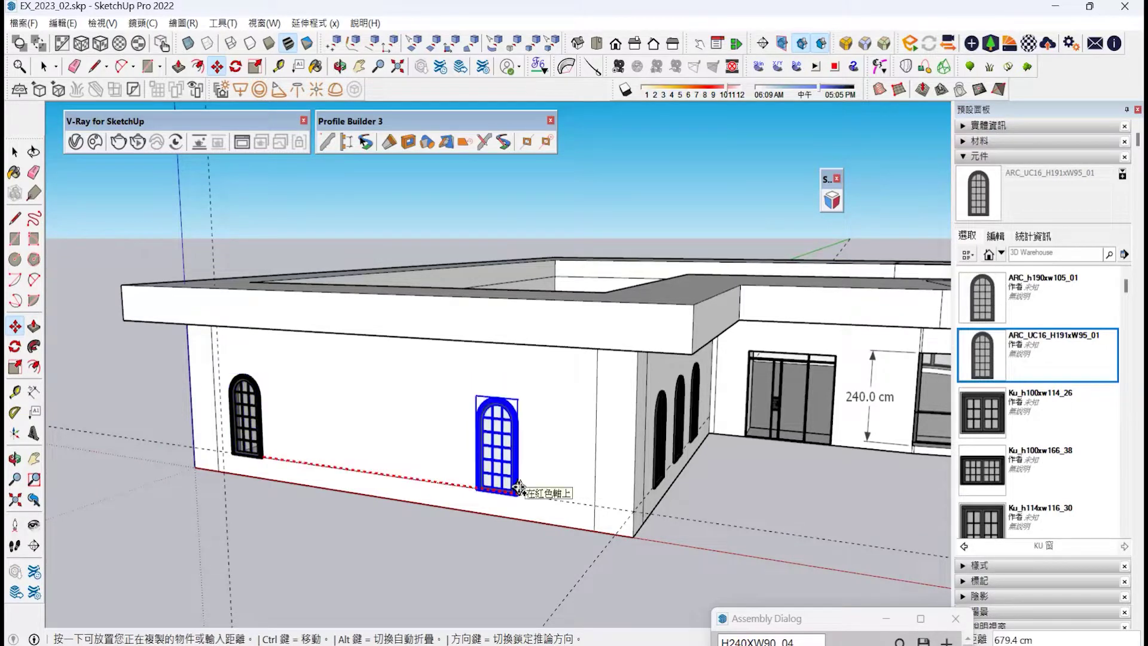
left_click(518, 487)
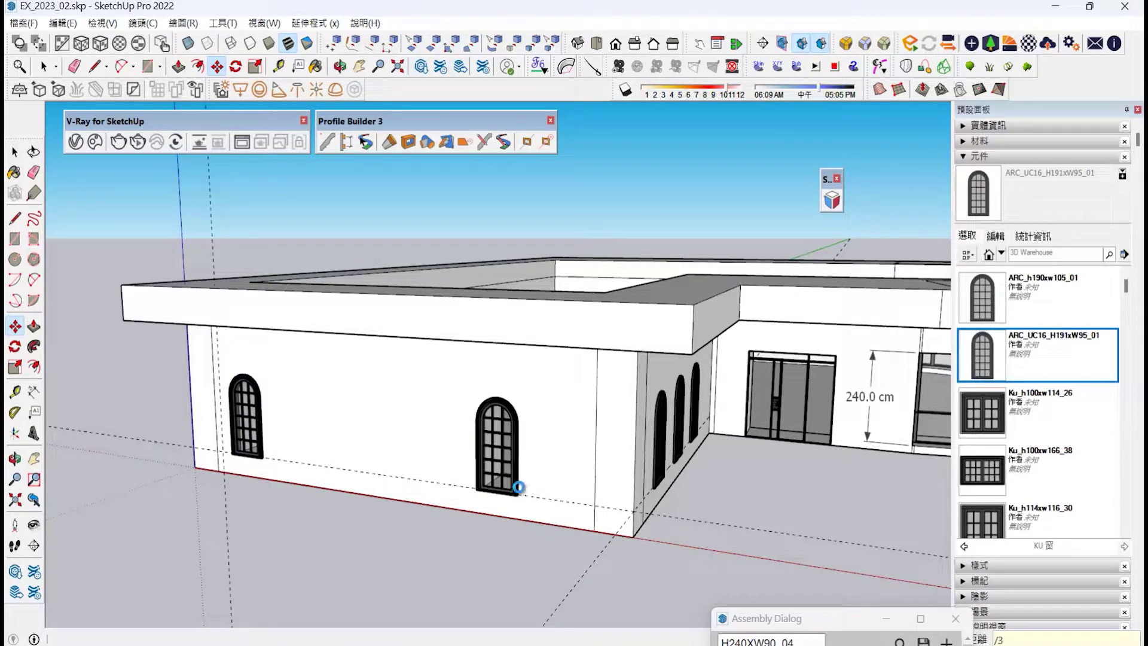
key("Return")
- Add guides on the long adjoining wall: a horizontal one level with the end wall's guide and a vertical one 80 cm from the corner
middle_click_drag(236, 449, 110, 389)
key("t")
scroll(411, 505, "up", 3)
left_click(418, 529)
left_click(603, 525)
left_click(602, 453)
key("Return")
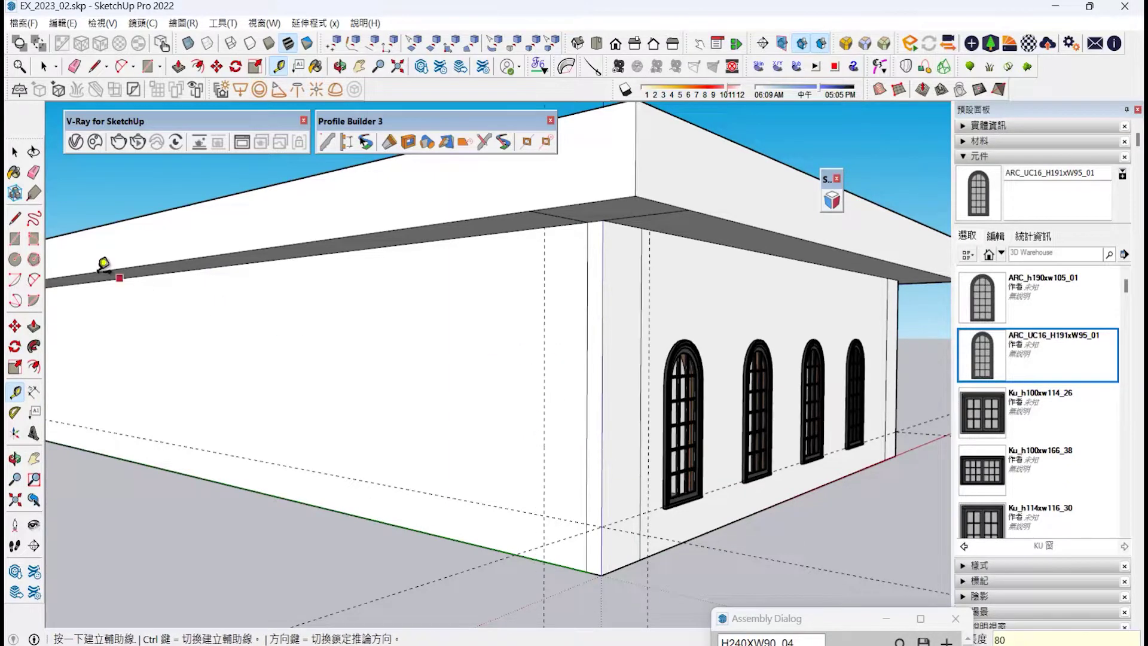
- Place the arched window ARC_UC16_H191xW95_01 on the long wall's horizontal guide, near the 80 cm corner guide
left_click(15, 239)
left_click(545, 227)
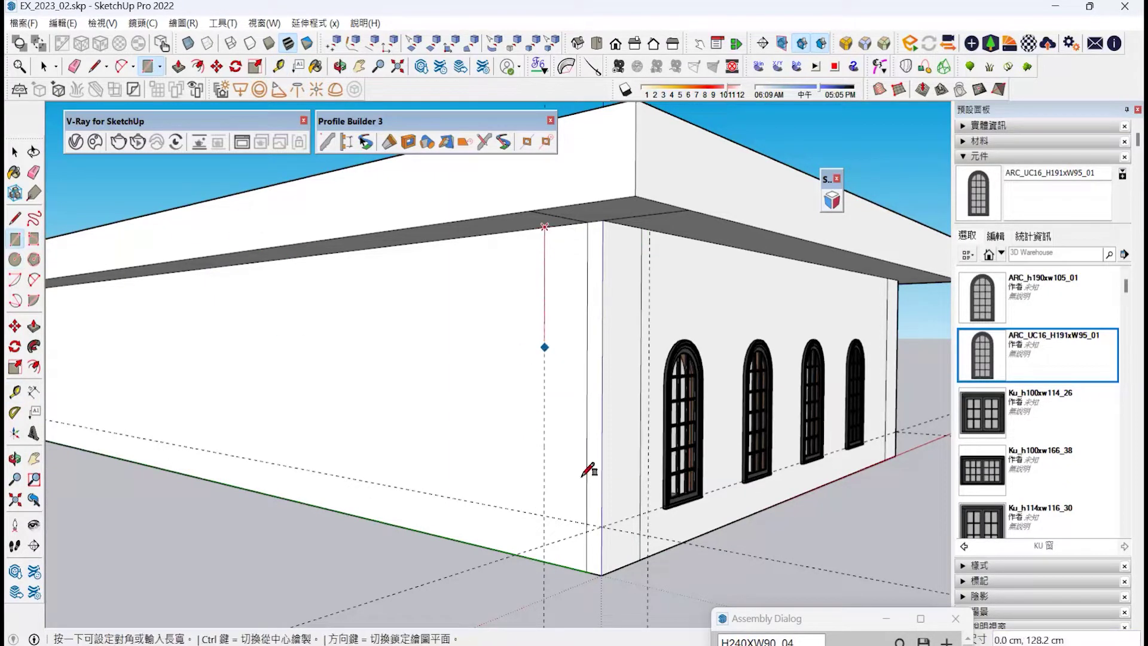
scroll(602, 568, "down", 5)
middle_click_drag(603, 568, 615, 529)
scroll(615, 529, "up", 3)
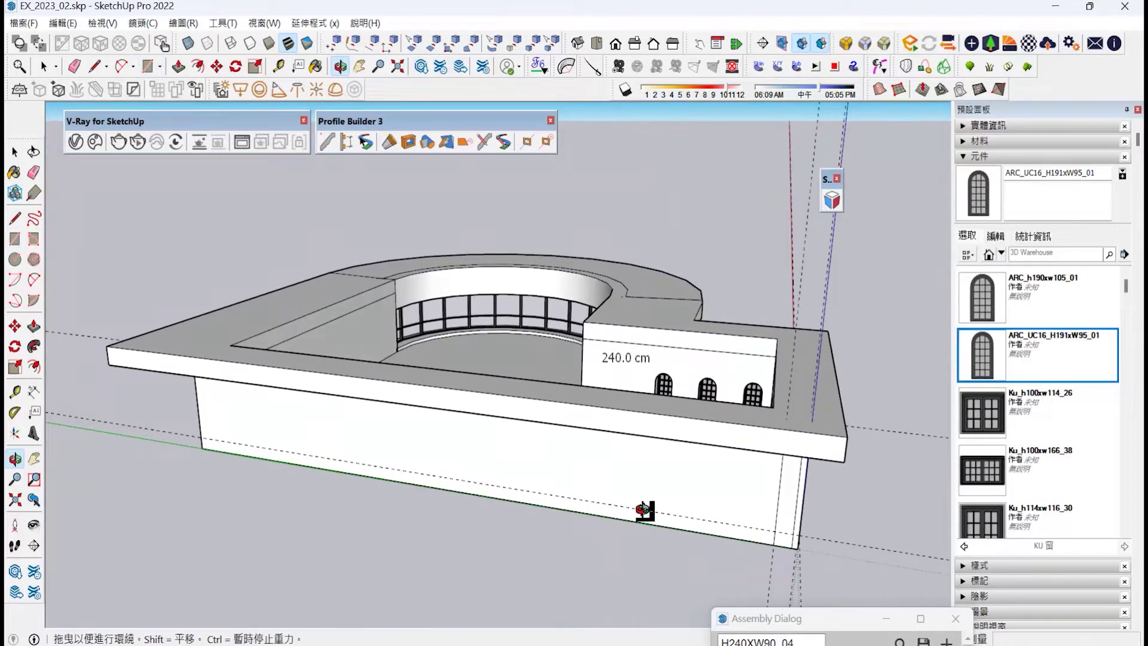
left_click(715, 524)
- Copy the arched window about 1891 cm along the long wall and divide the spacing to make six evenly spaced windows
key("m")
key("ctrl")
left_click(716, 524)
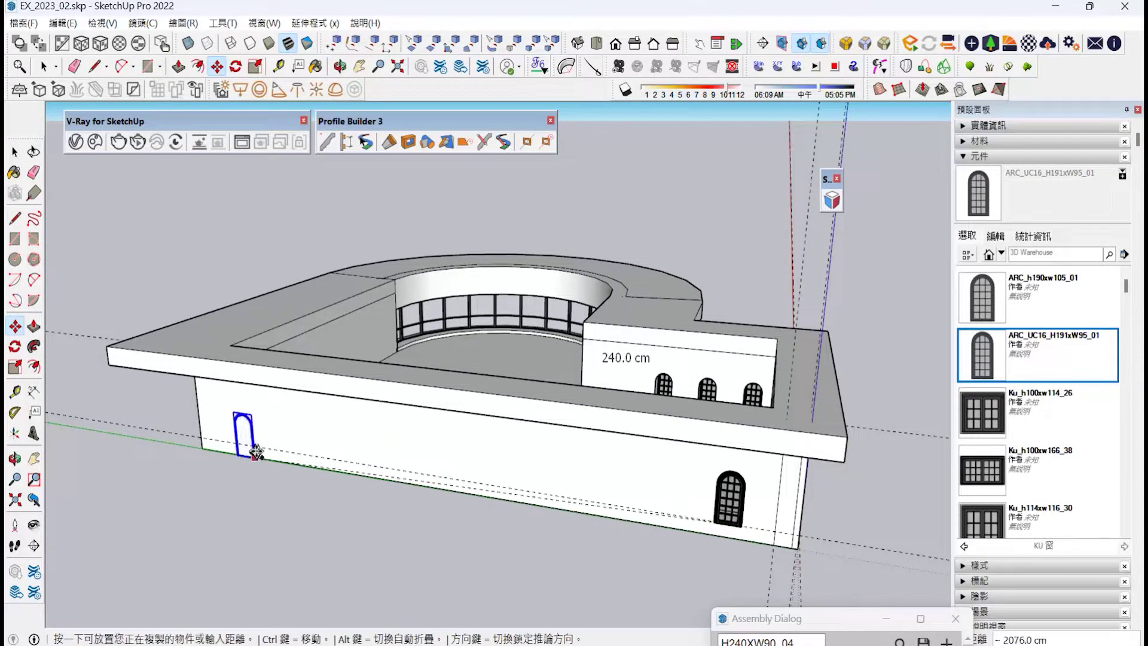
left_click(289, 446)
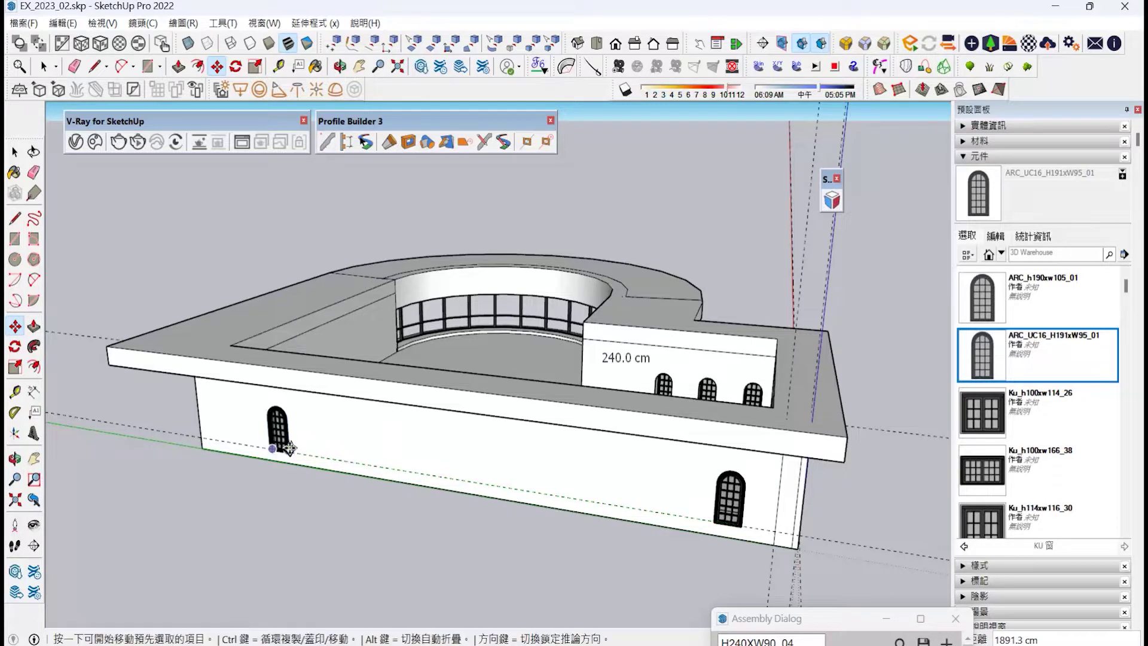
key("Return")
- Add vertical guides 80 cm from the long wall's far corner on both adjoining wall faces
key("o")
left_click_drag(290, 503, 393, 281)
scroll(637, 400, "up", 4)
left_click_drag(445, 409, 444, 363)
left_click(15, 391)
scroll(665, 442, "up", 2)
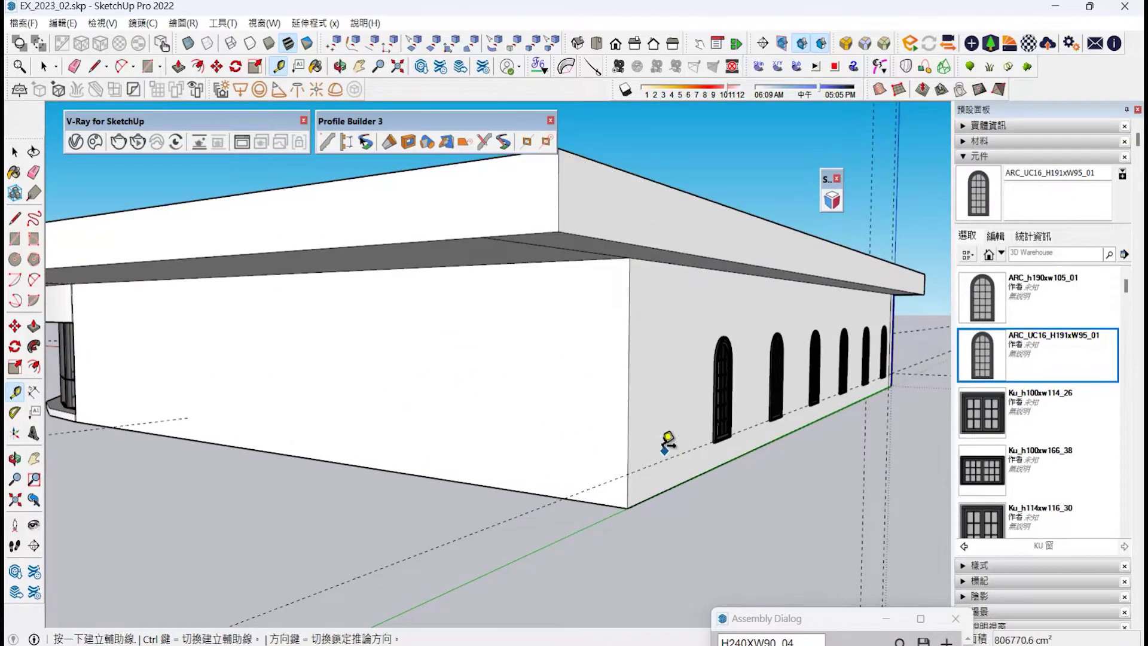
left_click(628, 412)
type("80")
key("Return")
left_click(628, 418)
left_click(582, 390)
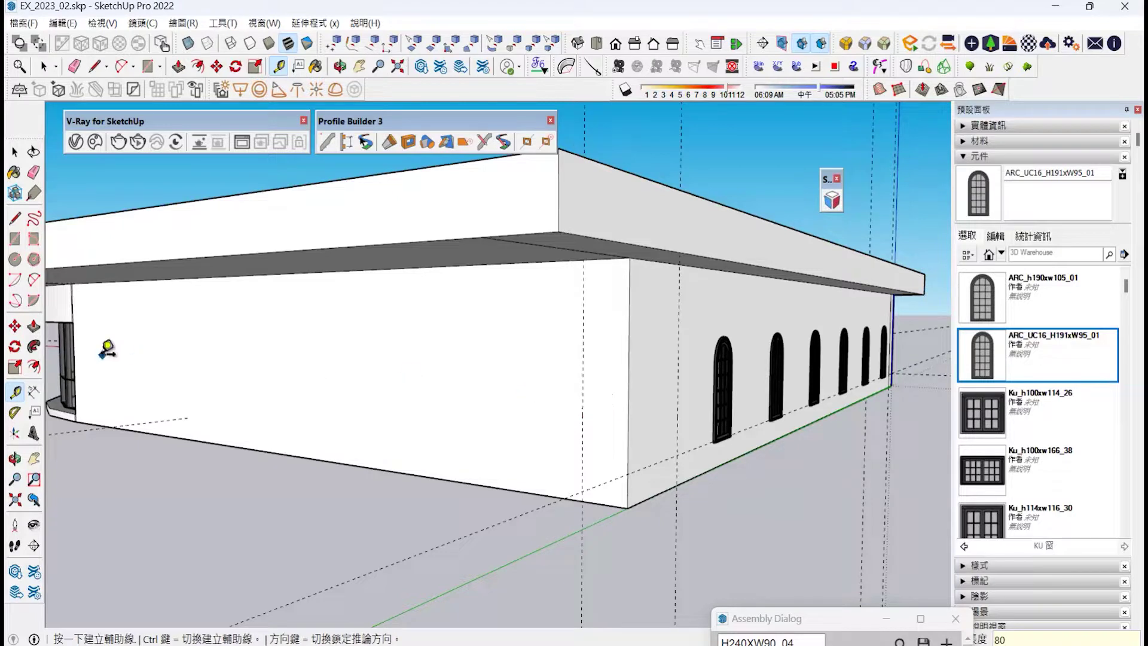
- Add vertical guides on the back wall 40 cm from its end by the curved glazing and 1200 cm from the corner guide
left_click(84, 357)
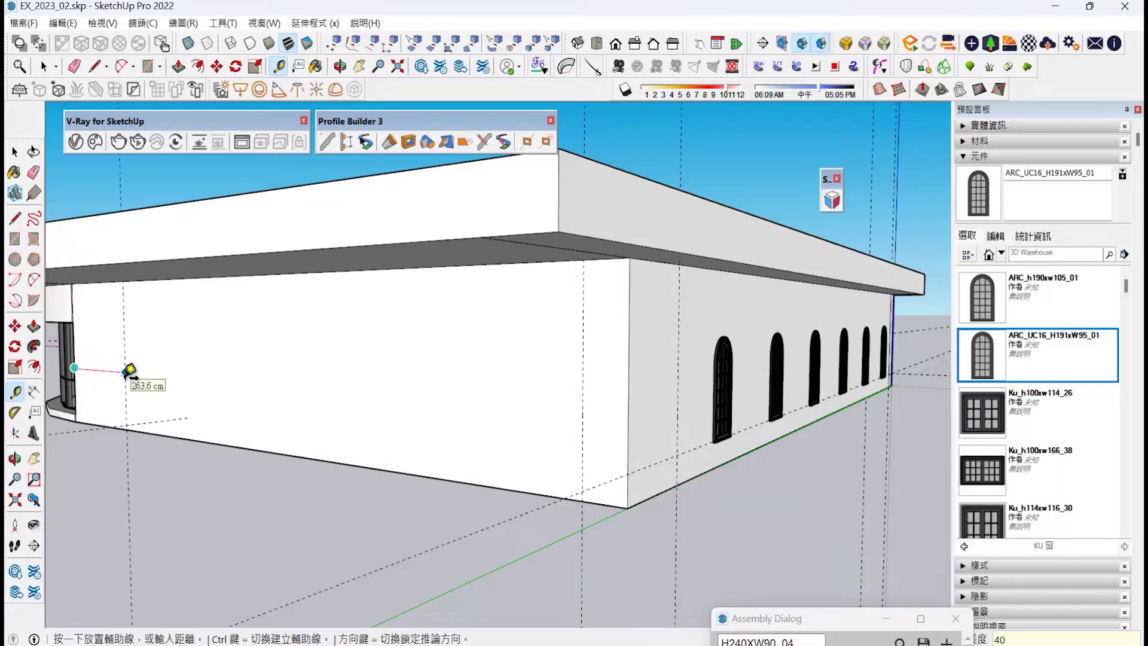
type("30")
key("Return")
left_click(581, 408)
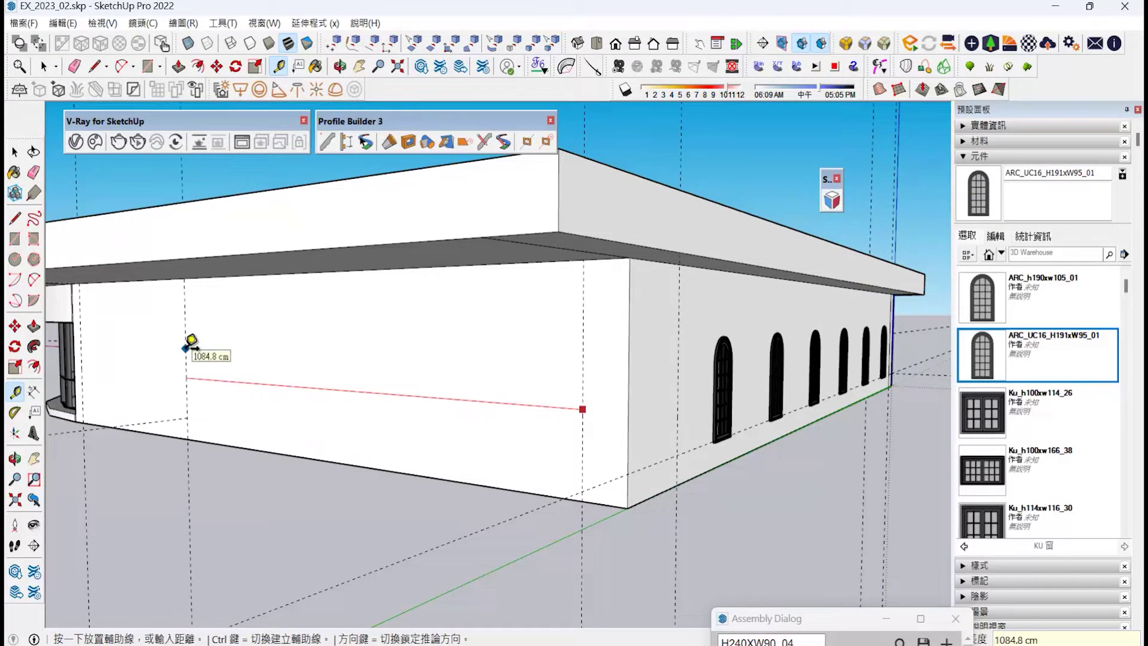
type("1200")
key("Return")
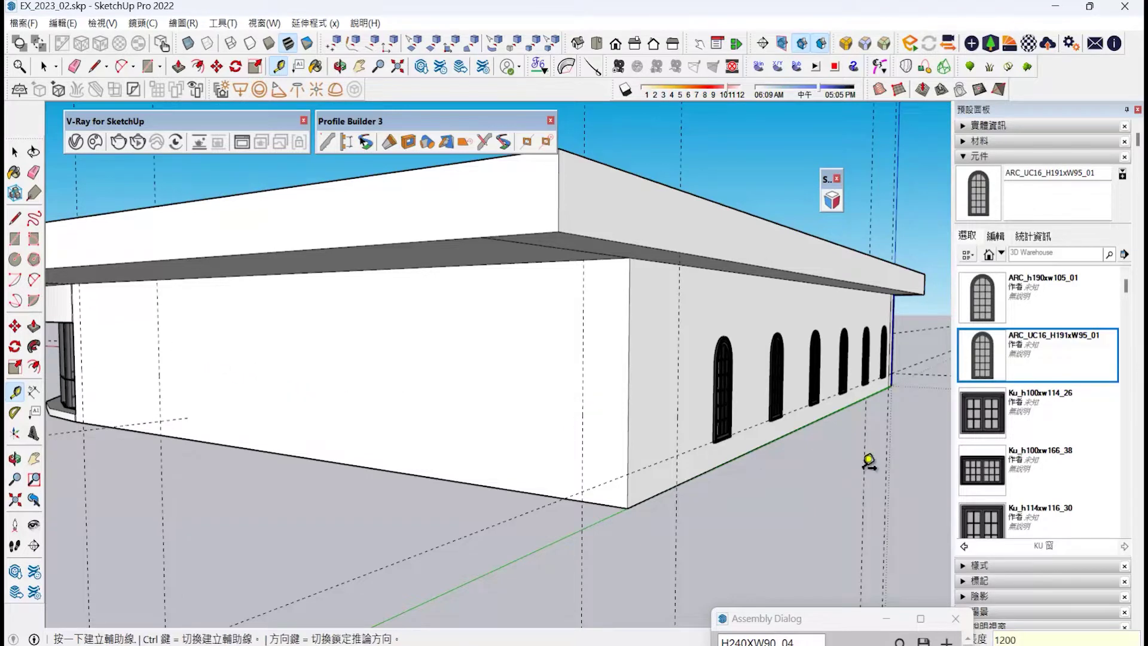
- Add a horizontal guide above the back wall's base edge, level with the guide on the adjoining long wall
left_click(981, 370)
left_click(14, 393)
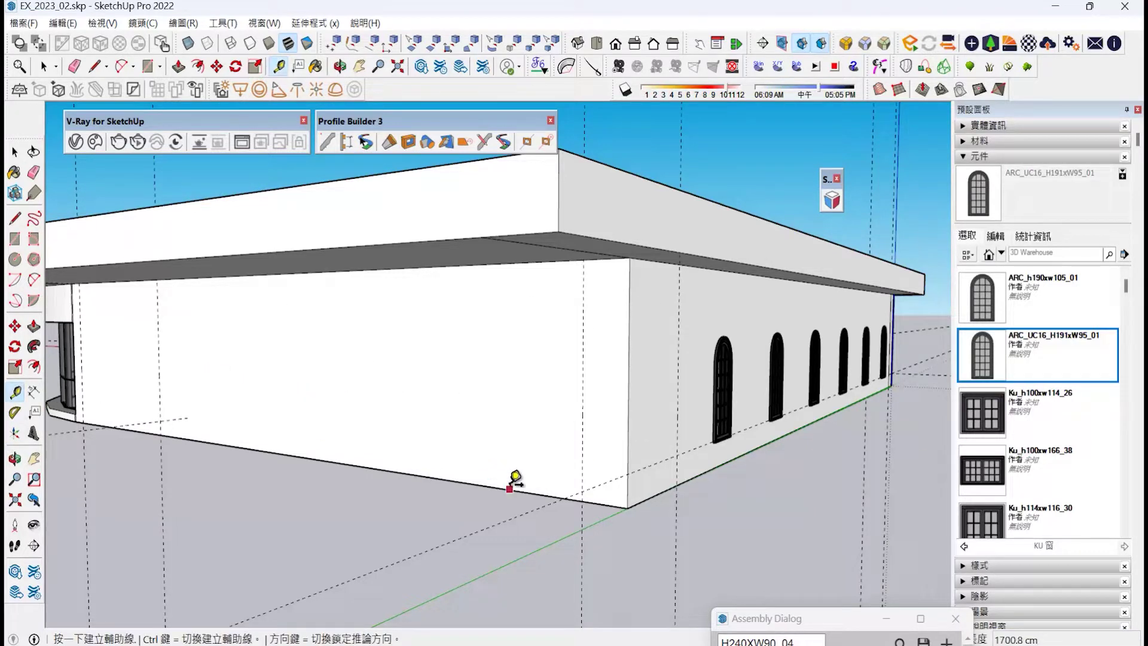
left_click(509, 488)
key("Escape")
left_click(607, 505)
left_click(623, 473)
- Place the arched window ARC_UC16_H191xW95_01 on the back wall's horizontal guide, near the corner
left_click(1012, 372)
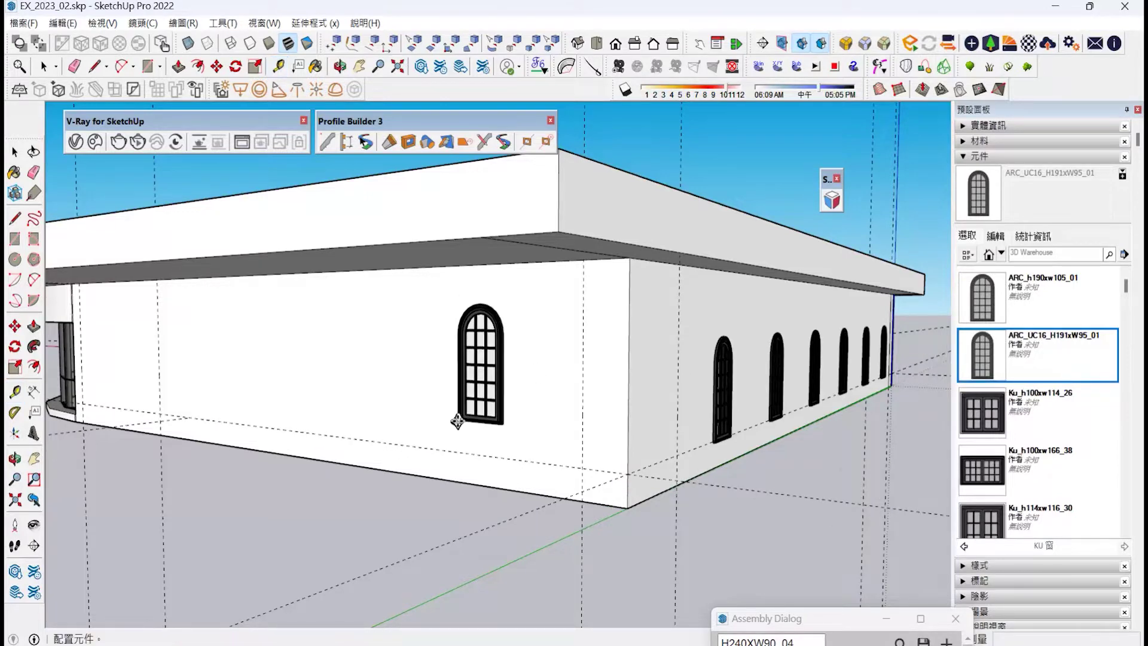
scroll(463, 418, "down", 3)
scroll(520, 469, "up", 5)
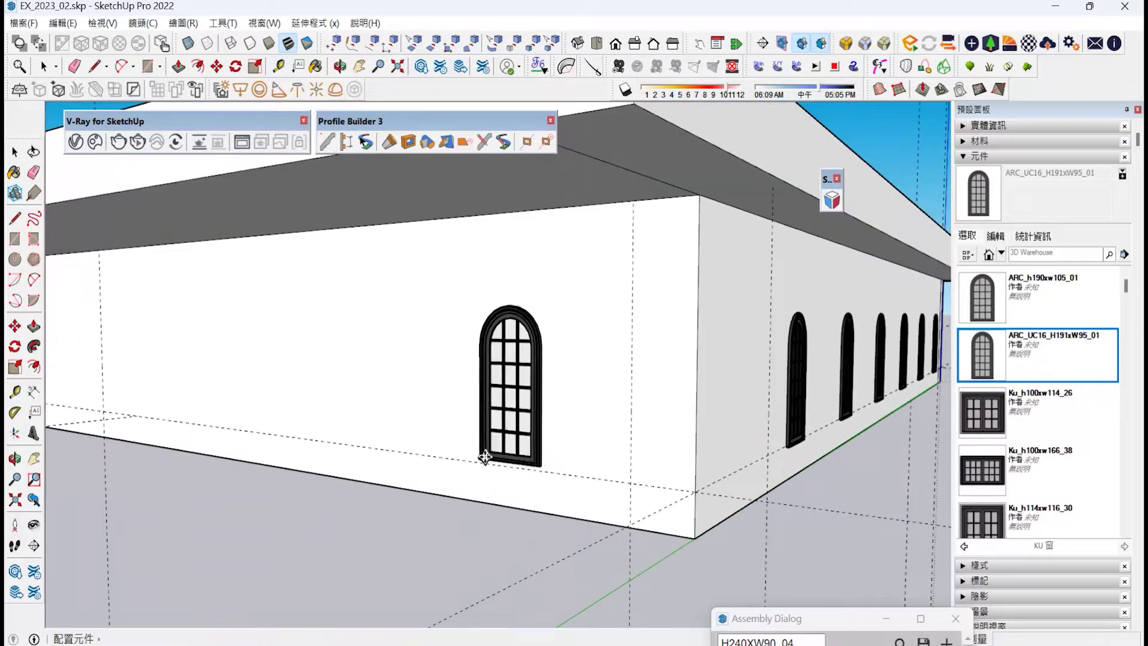
left_click(484, 458)
- Copy the back wall's arched window along the guide and divide the spacing to make four evenly spaced windows
scroll(532, 466, "down", 3)
left_click(532, 466)
key("ctrl")
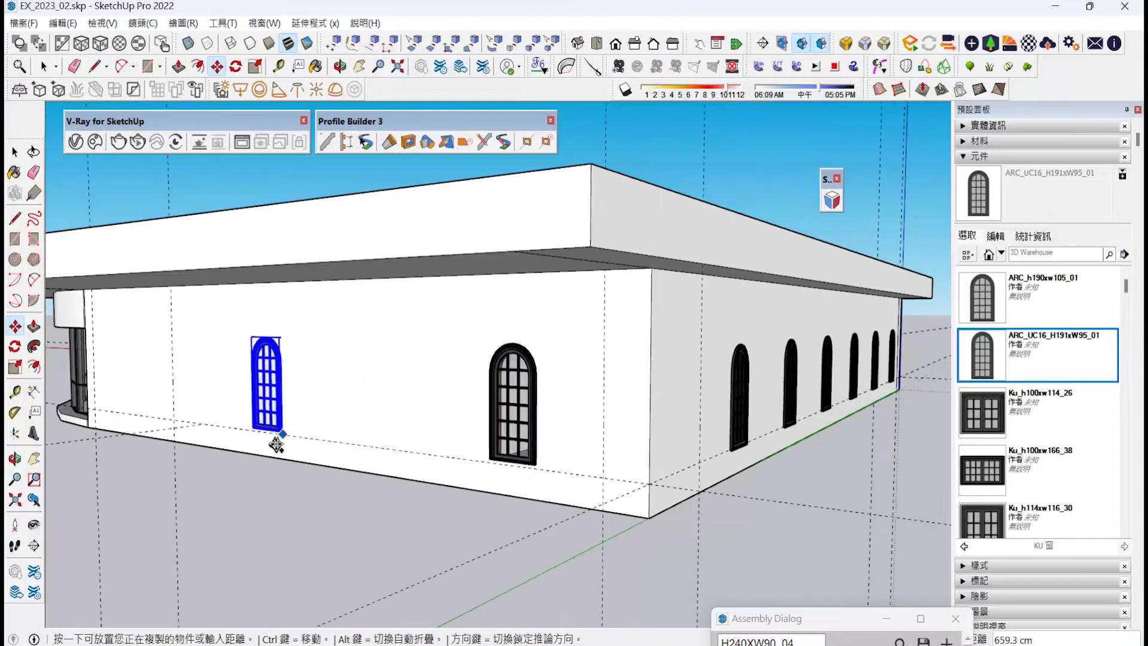
left_click(237, 423)
key("Return")
- Place the folding door bifold__H220xw220_02 at the base of the back wall, between the curved glazing and the arched windows
left_click(15, 458)
left_click_drag(90, 442, 921, 466)
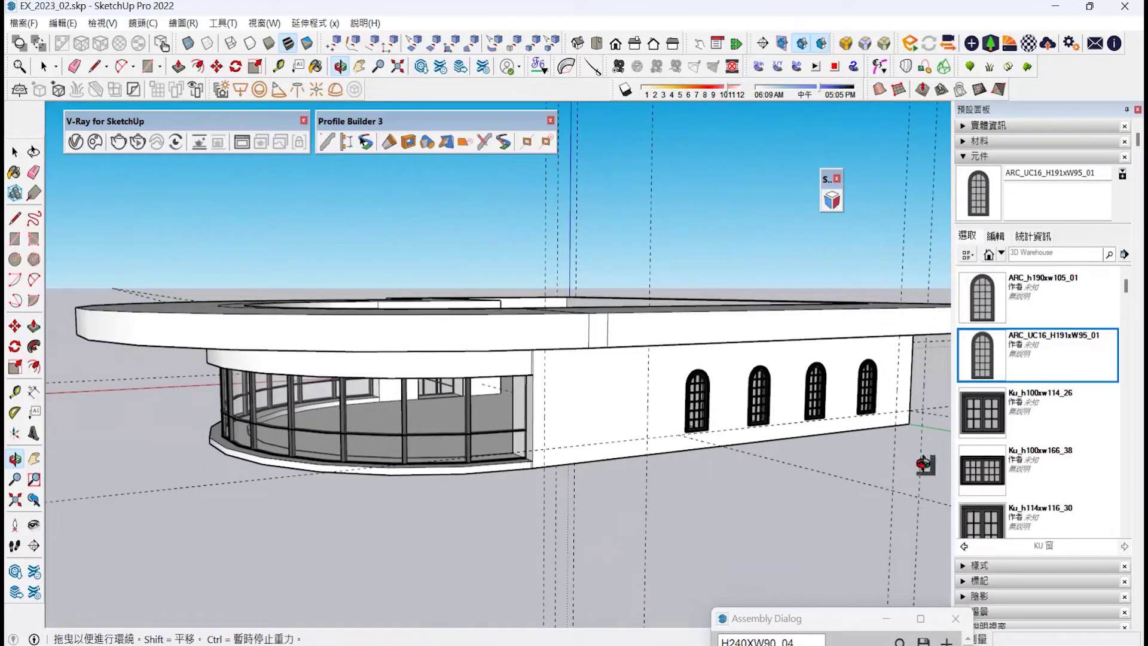
left_click(963, 546)
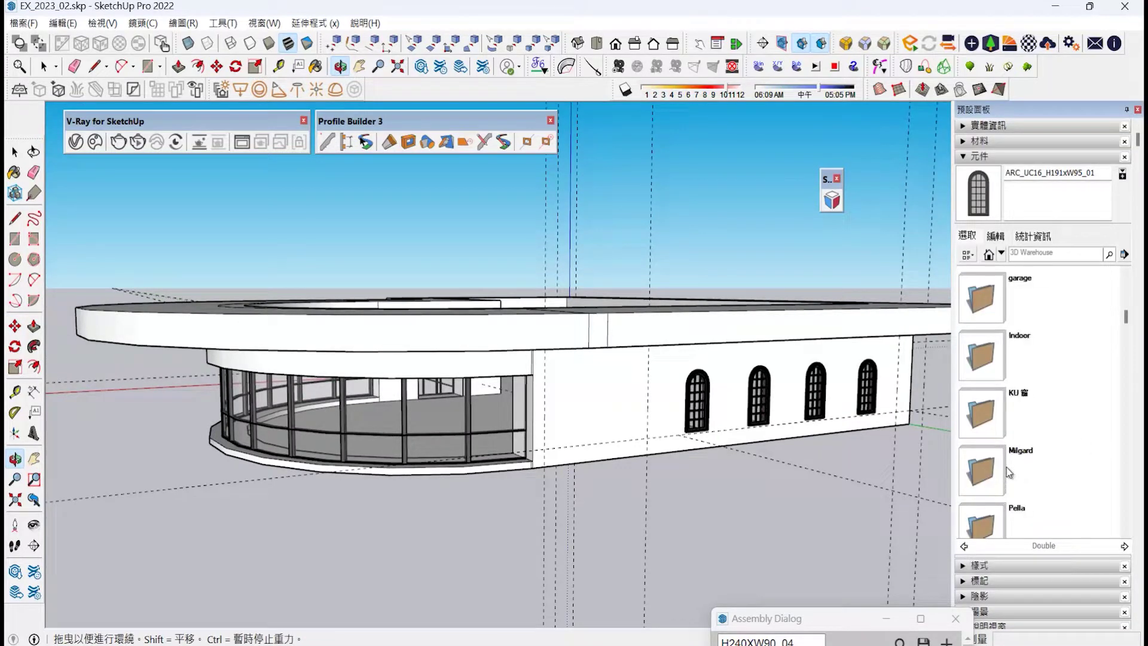
left_click(981, 297)
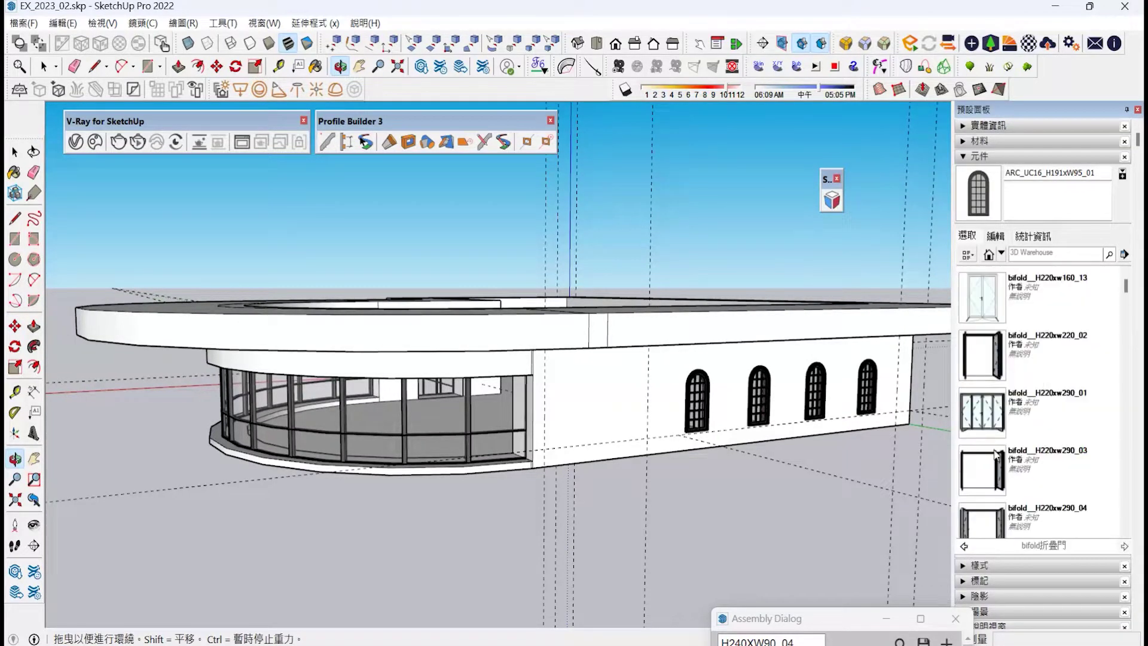
left_click(981, 354)
scroll(568, 458, "up", 3)
scroll(568, 458, "up", 1)
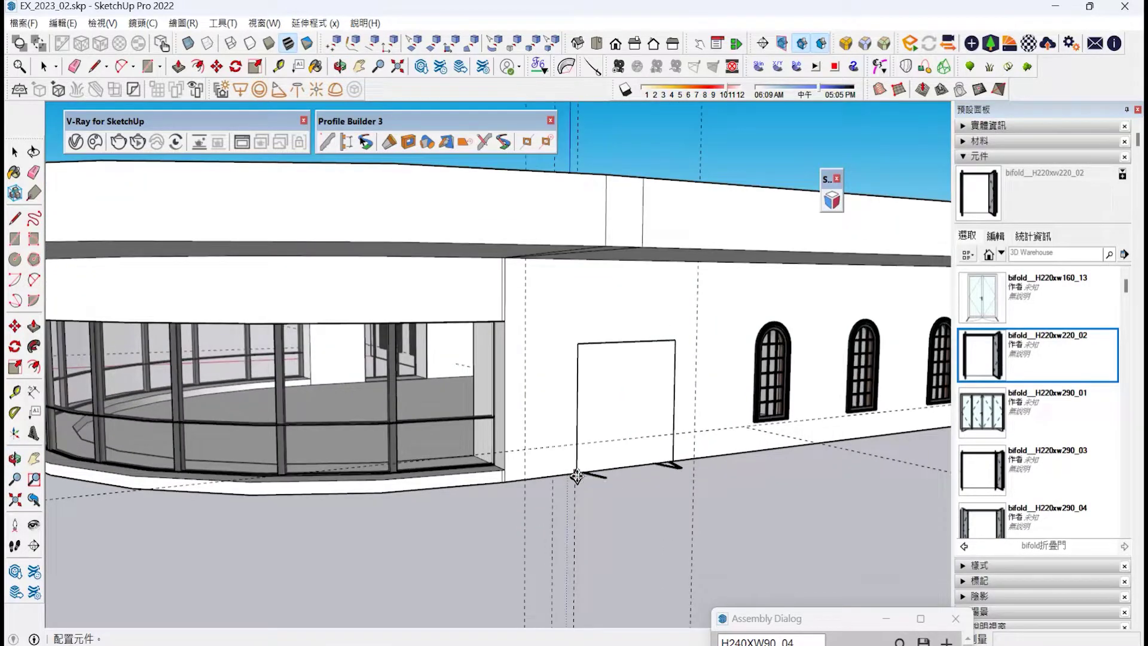
left_click(576, 477)
- Open the material browser and paint the back wall and the band above the curved glazing with the BrickSmallBrown0028 texture
left_click(699, 44)
left_click(588, 425)
left_click(589, 425)
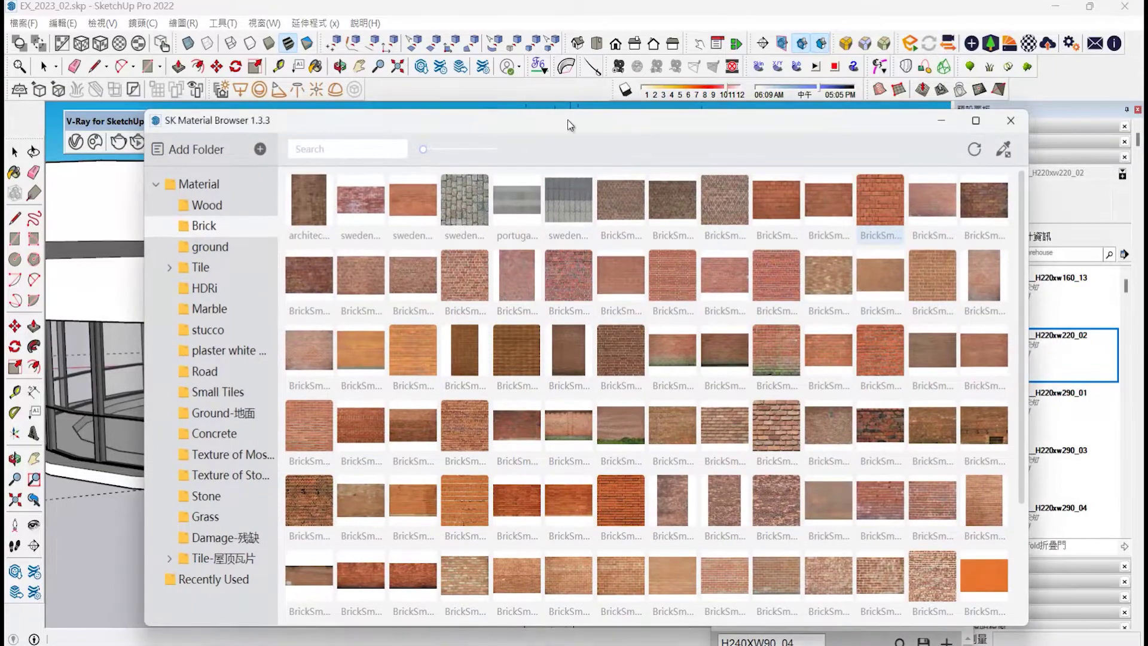
left_click_drag(487, 120, 733, 125)
left_click(15, 173)
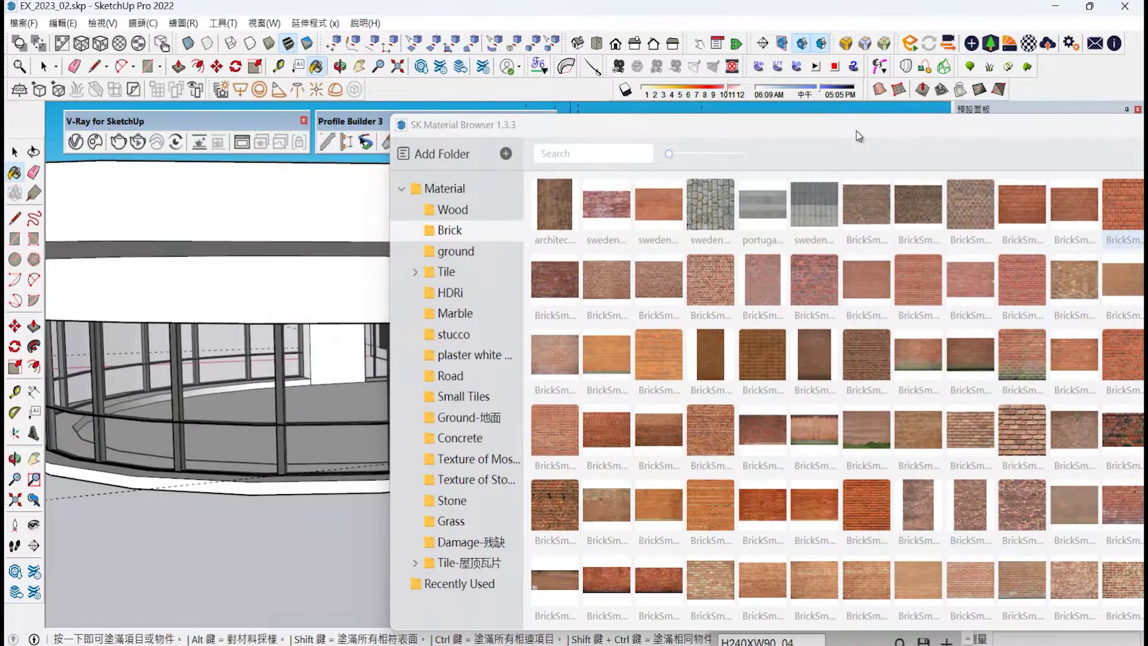
left_click_drag(856, 136, 810, 140)
left_click(266, 301)
mouse_move(636, 129)
left_mouse_down()
mouse_move(356, 436)
mouse_move(362, 421)
left_mouse_up()
left_click(541, 320)
left_click(460, 289)
- Reset the brick texture's scale and enlarge it to 4.4
left_click_drag(643, 420, 490, 155)
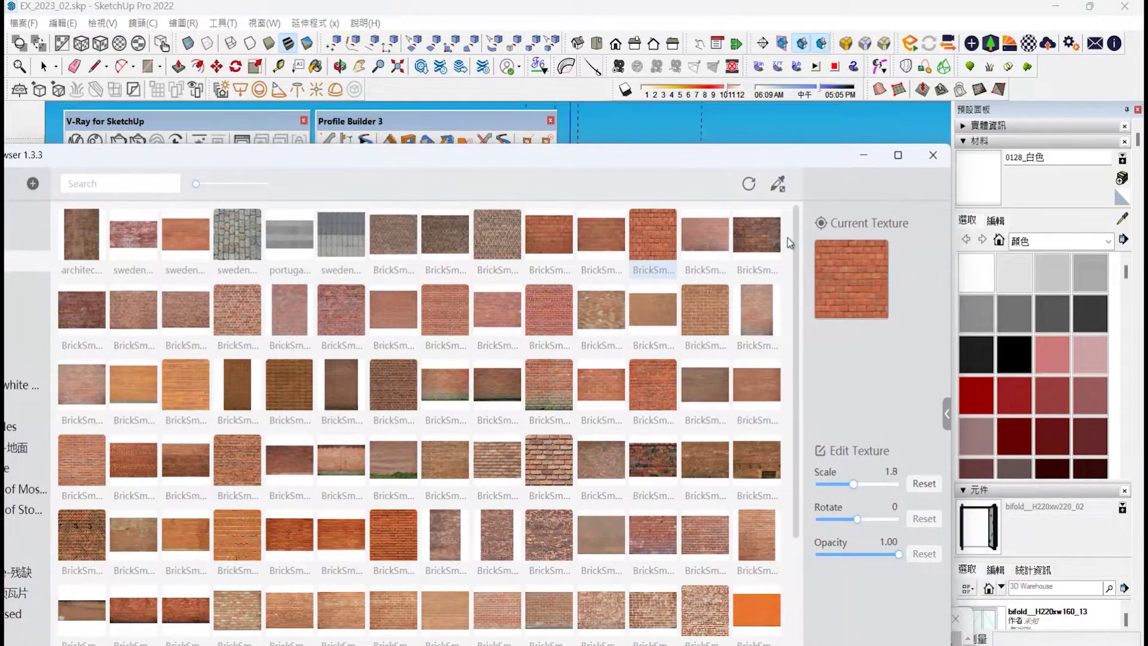
left_click_drag(742, 156, 490, 130)
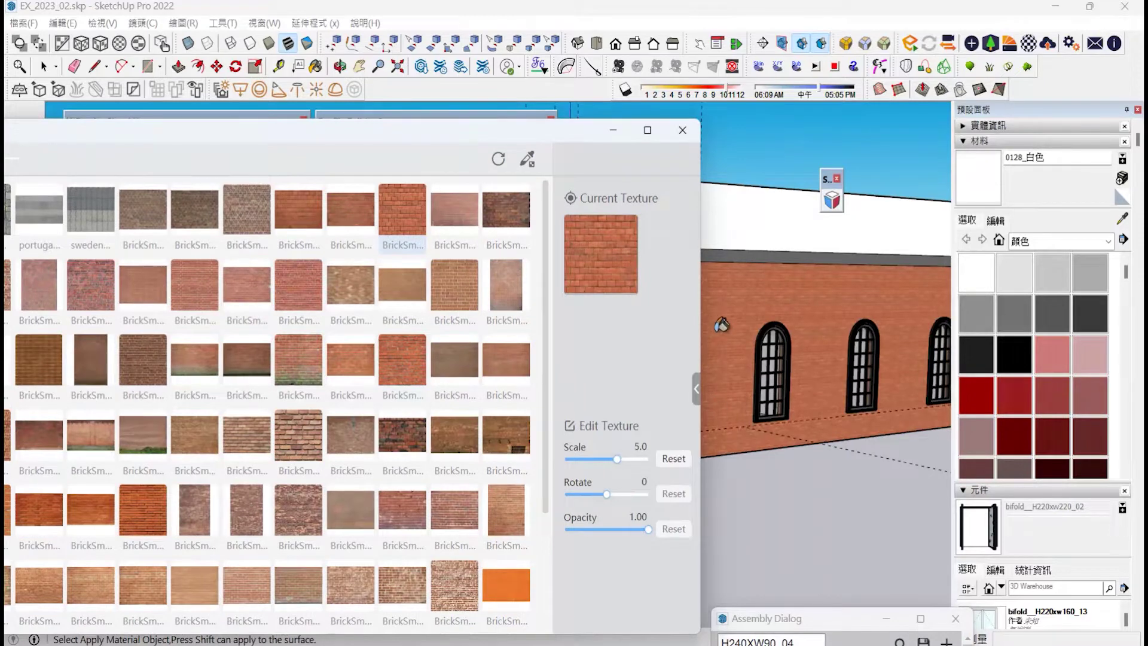
left_click(674, 458)
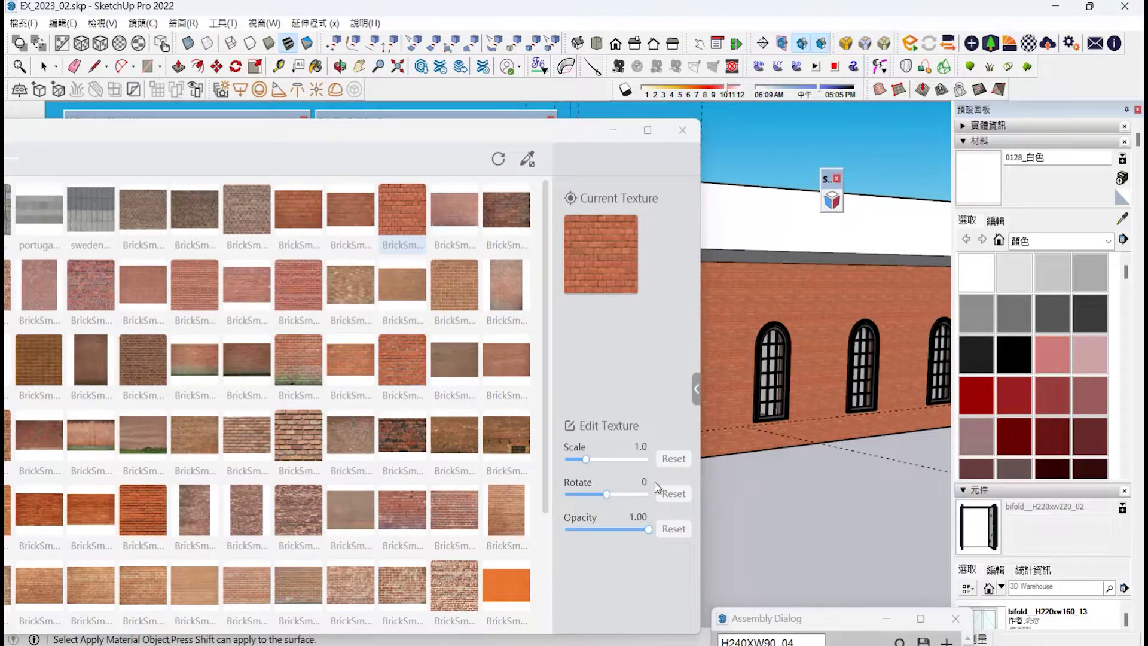
left_click_drag(585, 459, 615, 461)
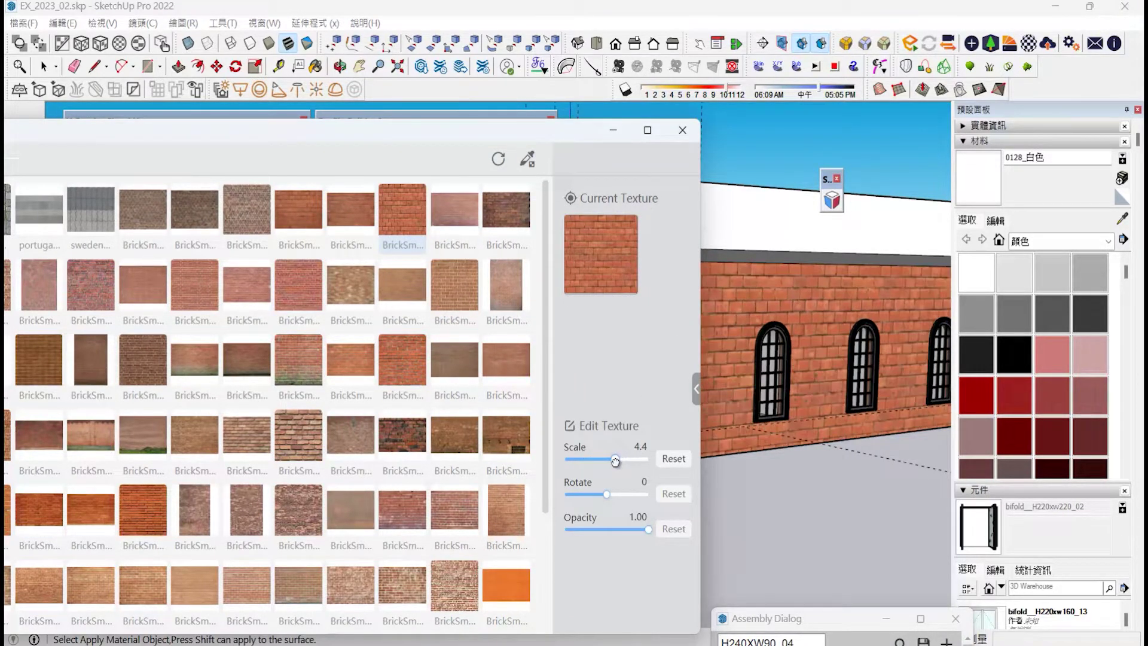
- Sample the enlarged brick from the wall and paint the bands above and below the curved glazing with it
left_click_drag(482, 145, 872, 488)
left_click(15, 173)
left_click(443, 296, "alt")
left_click(14, 150)
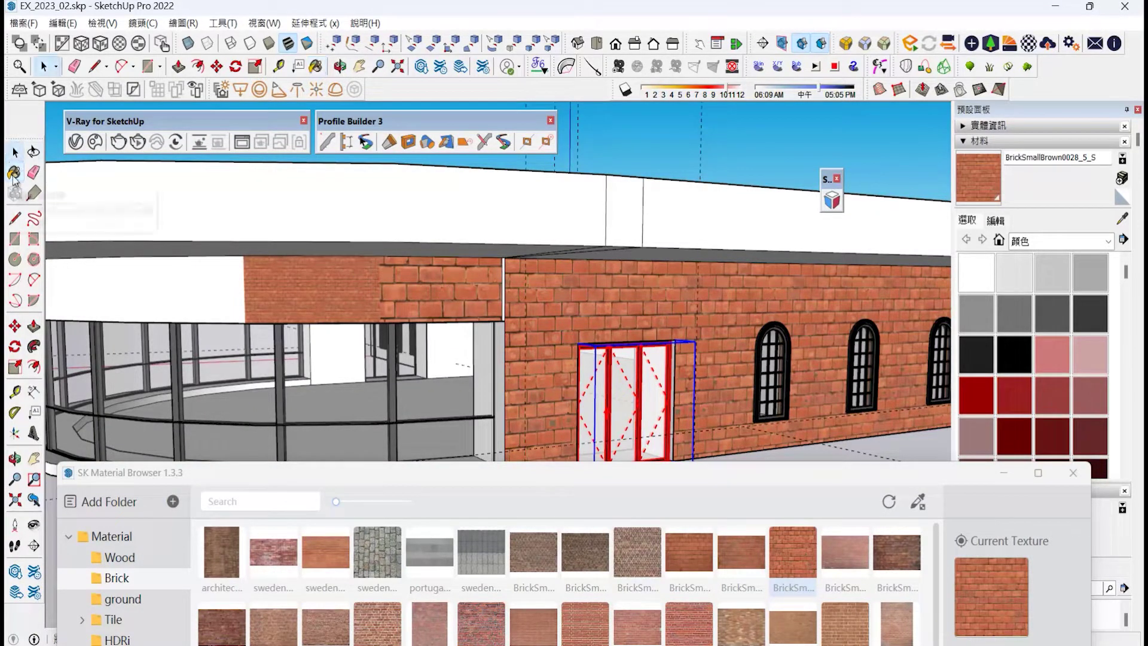
left_click(15, 172)
left_click(288, 288)
scroll(602, 307, "down", 4)
scroll(272, 421, "up", 1)
left_click(275, 425)
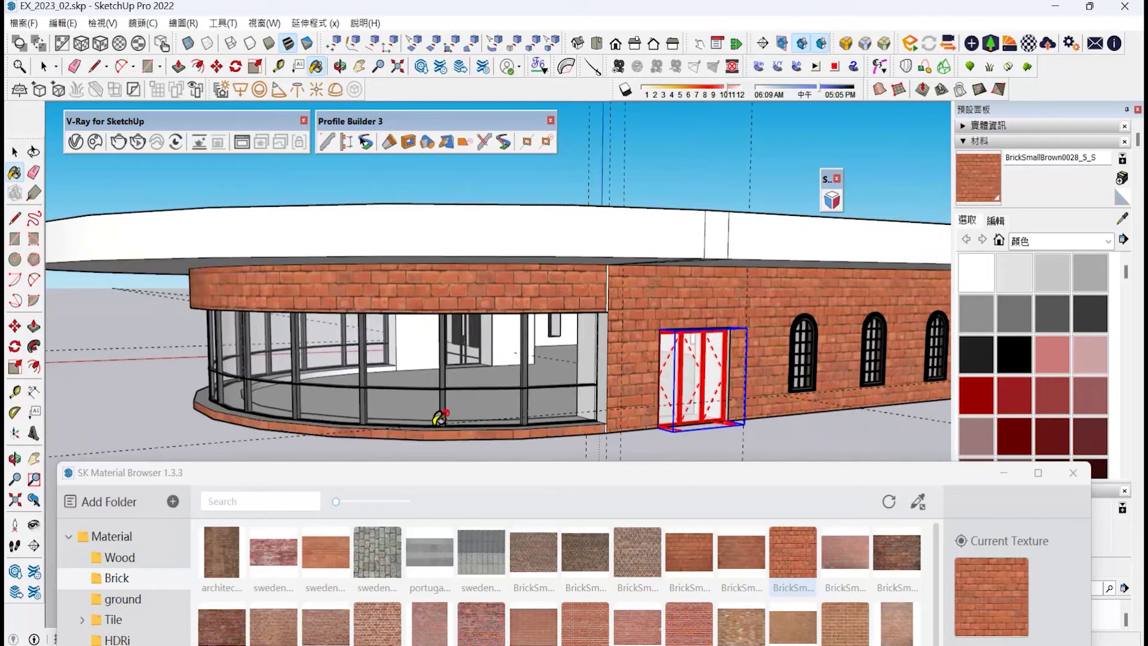
- Paint the sliding-door wall, the adjoining three-window wall and the four-window end wall with the enlarged brick
scroll(434, 414, "down", 3)
left_click(14, 459)
mouse_move(419, 305)
left_mouse_down()
mouse_move(810, 256)
mouse_move(532, 353)
left_mouse_up()
scroll(499, 325, "up", 3)
left_click(13, 176)
left_click(403, 315)
left_click(538, 323)
scroll(427, 316, "up", 4)
scroll(426, 312, "up", 1)
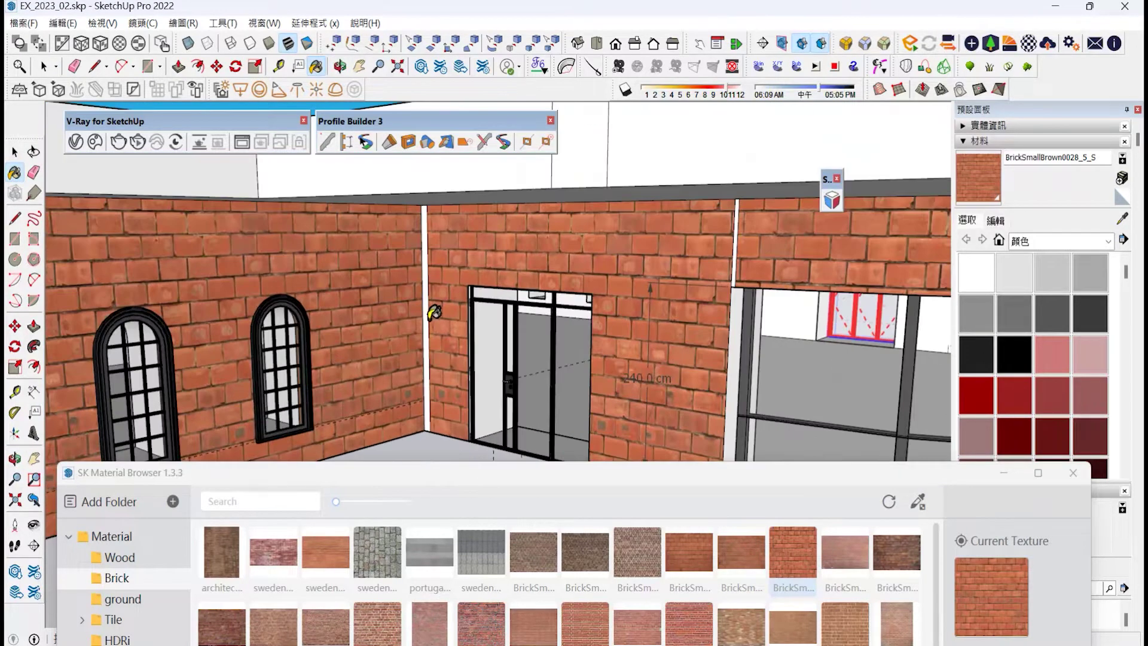
scroll(496, 335, "down", 5)
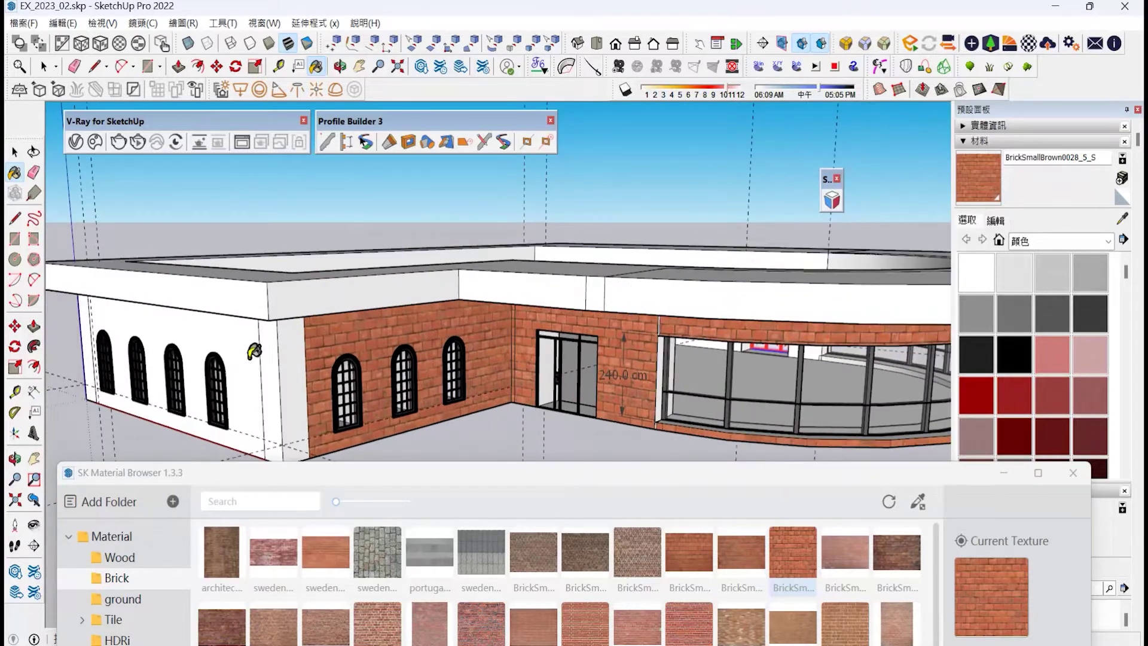
left_click(250, 358)
- Split a narrow corner strip off the long windowed wall with a vertical line and paint the main wall face in brick
scroll(377, 391, "down", 3)
middle_click_drag(478, 395, 676, 300)
scroll(335, 352, "down", 3)
middle_click_drag(299, 341, 427, 381)
scroll(383, 370, "up", 3)
key("t")
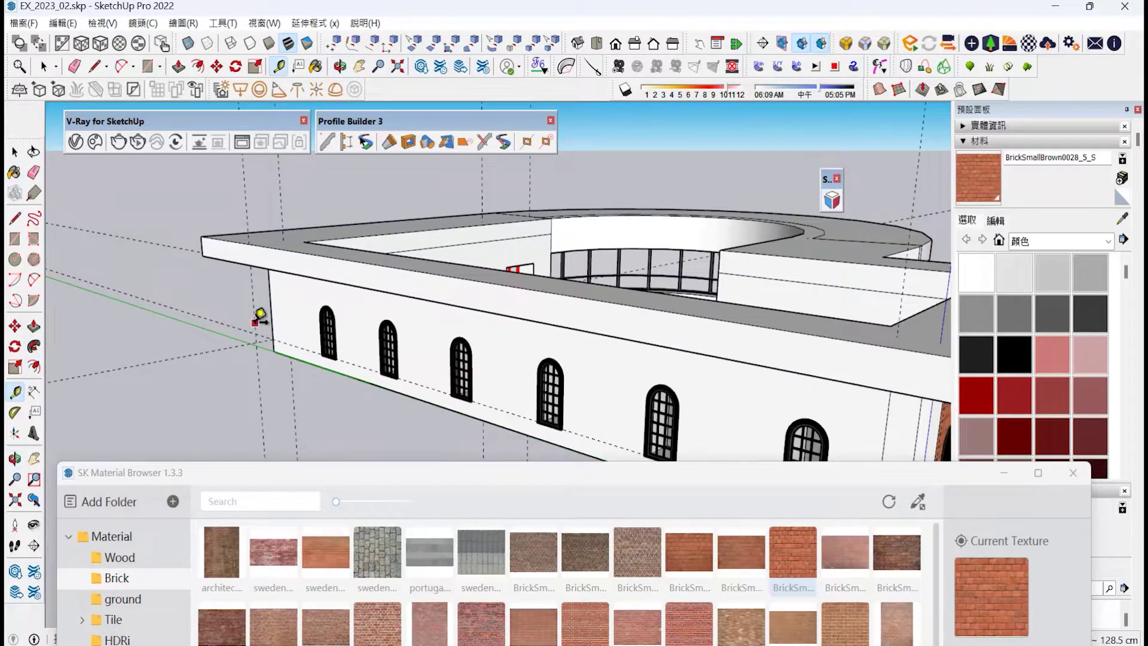
scroll(278, 304, "up", 2)
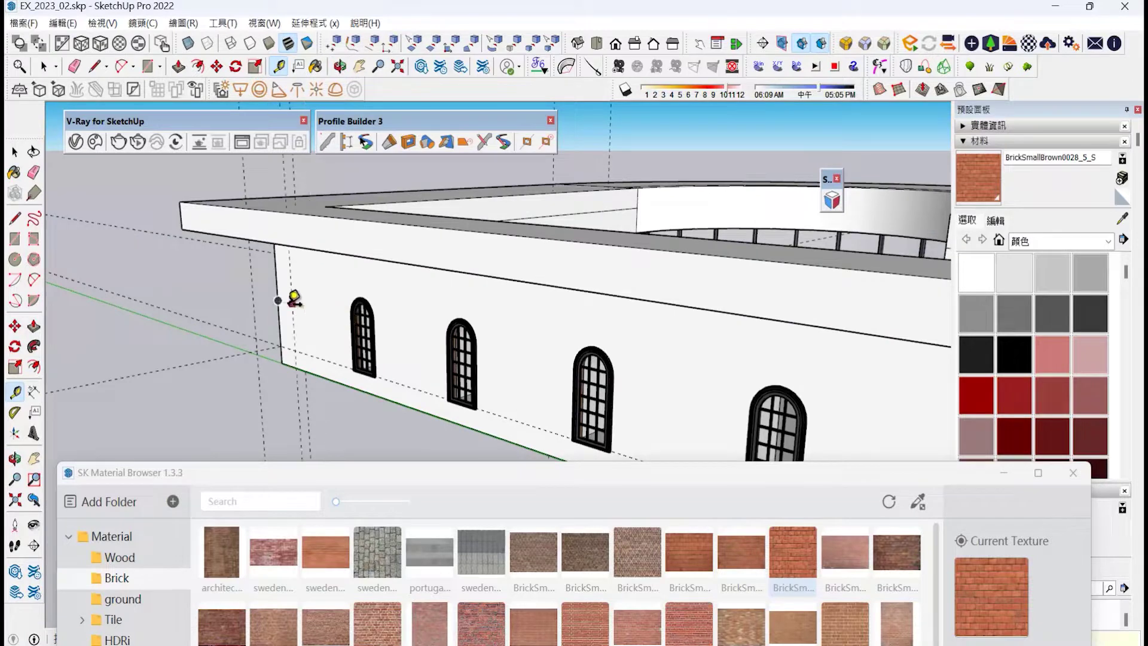
middle_click_drag(349, 287, 360, 236)
left_click(15, 220)
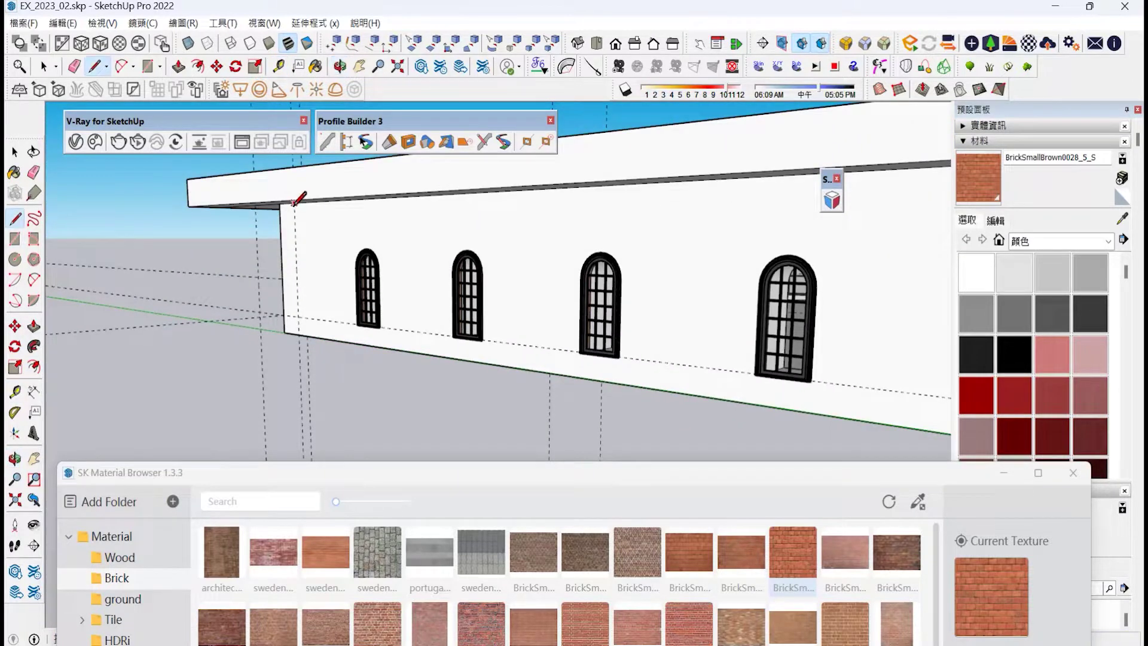
left_click(15, 173)
left_click(328, 263)
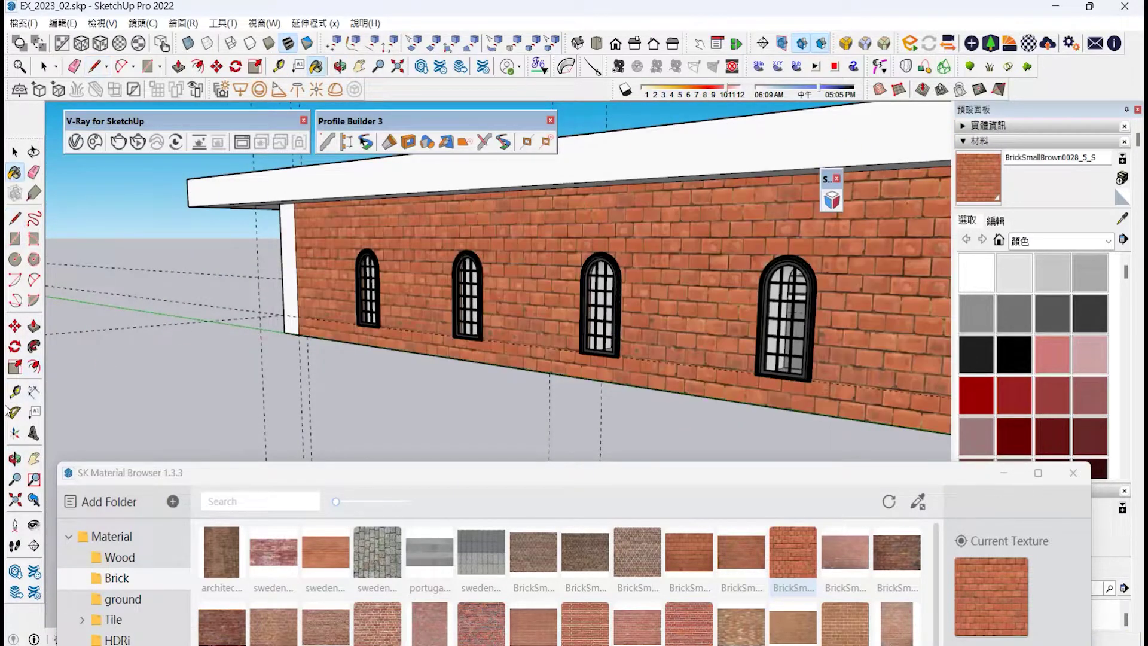
- Split off the back wall's corner strip and paint the strips on both sides of that corner with material 2269 from the concrete collection
mouse_move(237, 284)
middle_mouse_down()
mouse_move(513, 296)
mouse_move(600, 284)
mouse_move(648, 232)
middle_mouse_up()
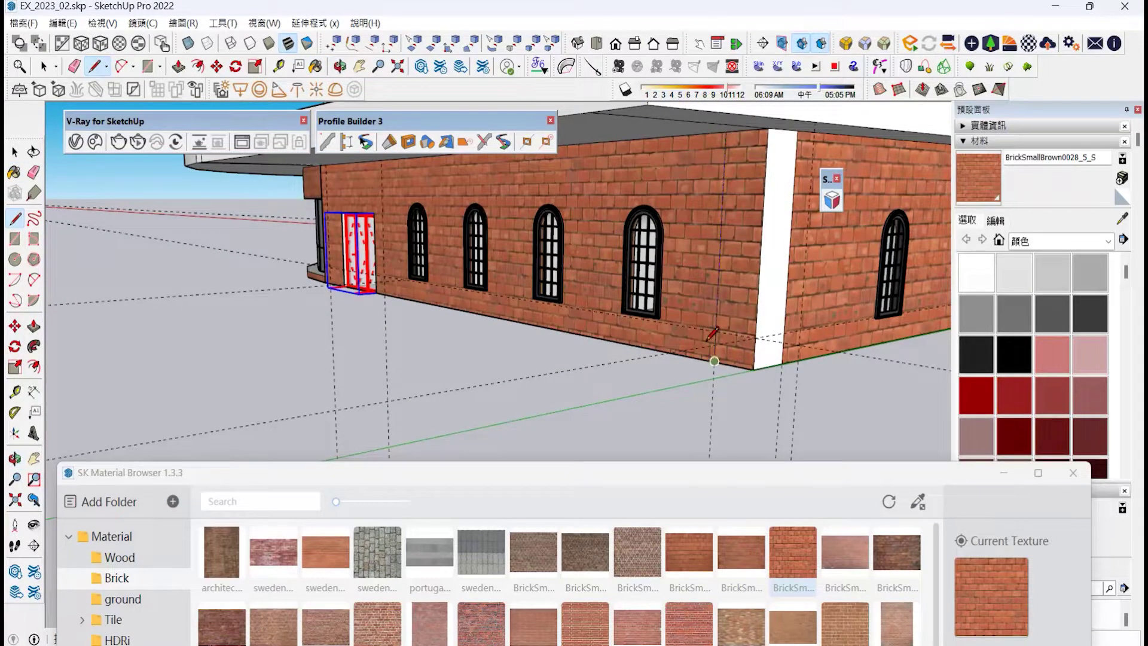
left_click_drag(270, 474, 362, 240)
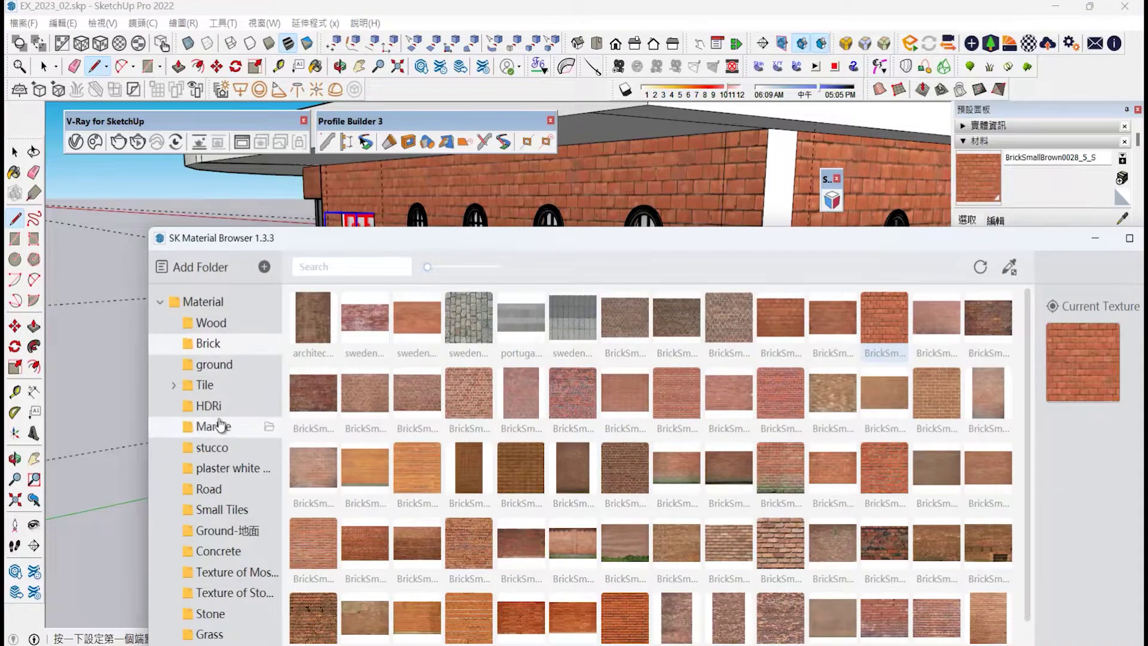
left_click_drag(355, 239, 394, 184)
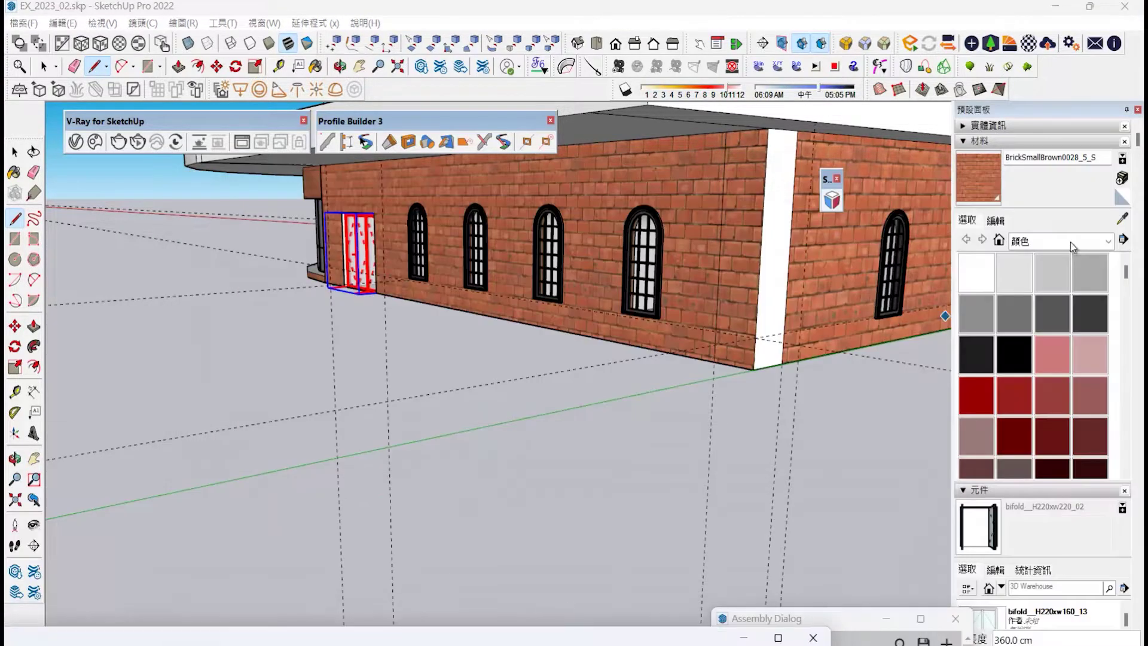
left_click(1072, 242)
scroll(1064, 342, "up", 3)
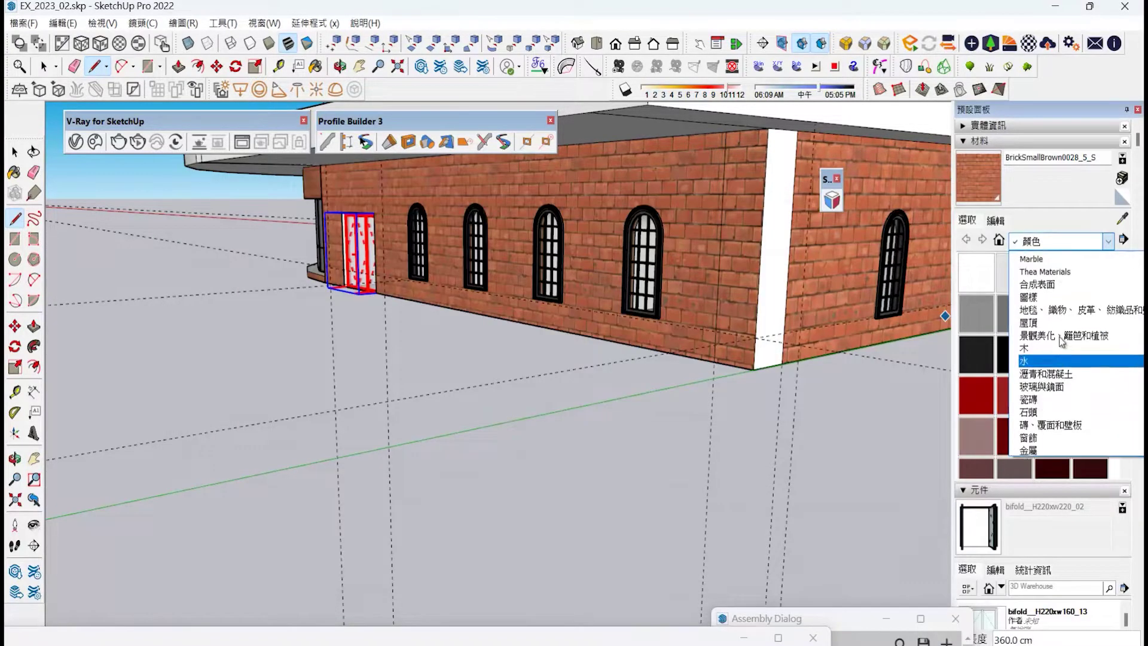
left_click(1038, 309)
double_click(967, 313)
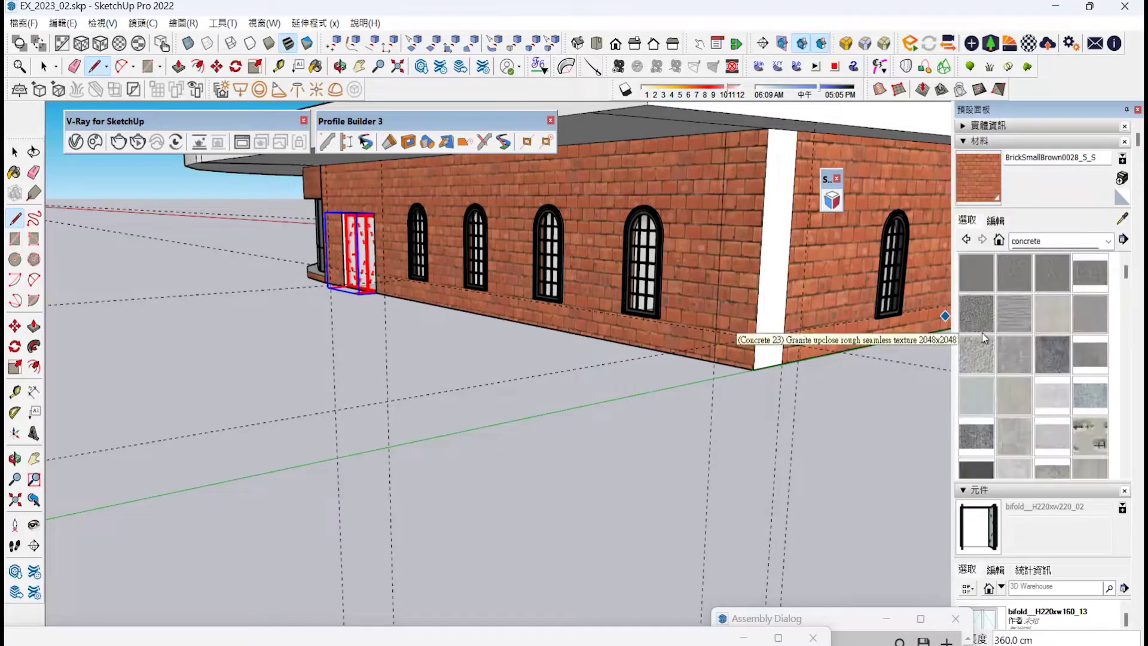
left_click(1015, 394)
left_click(757, 279)
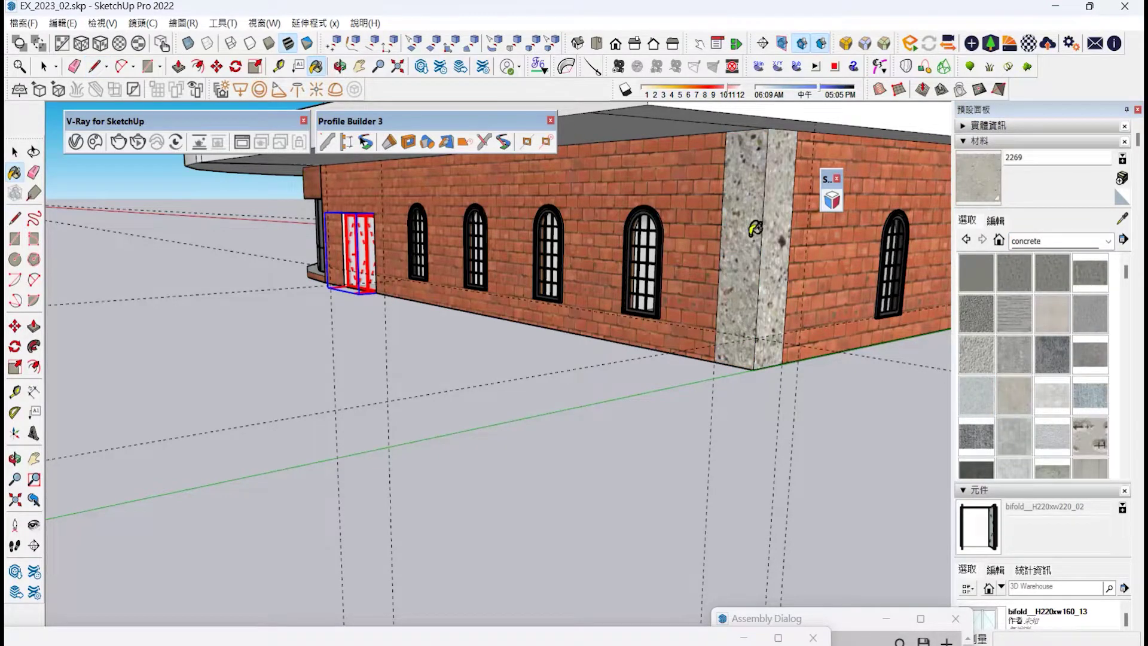
- Paint the roof slab and its fascia with concrete material 2269
scroll(757, 279, "down", 3)
left_click(724, 174)
middle_click_drag(60, 400, 377, 346)
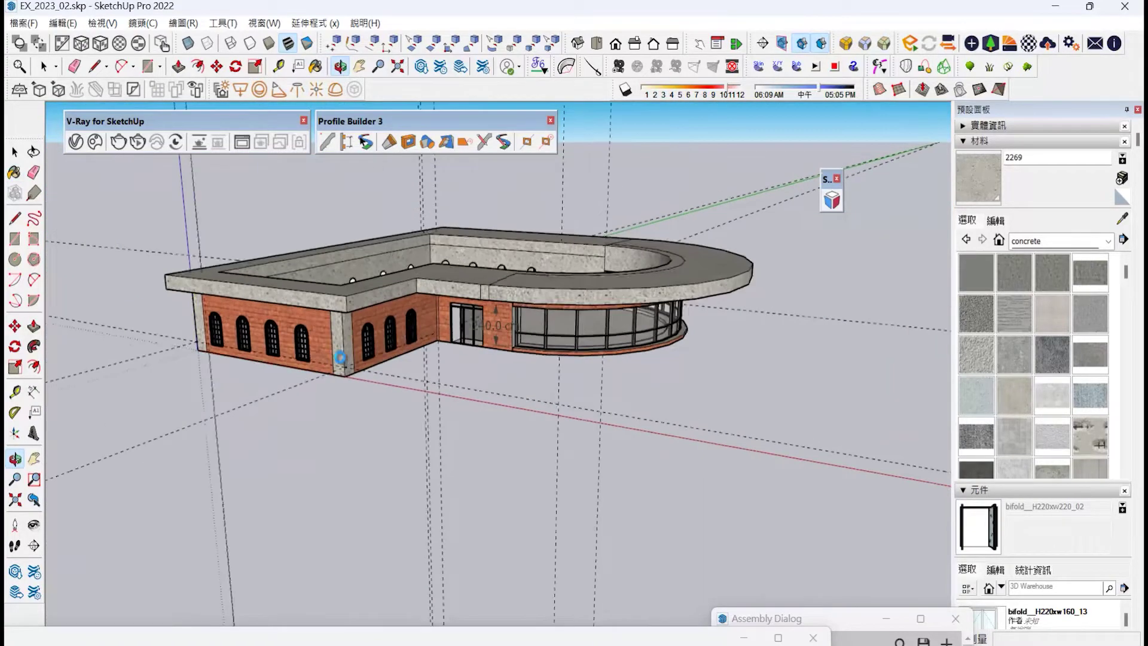
- Mark off narrow strips on both sides of the inner corner beside the sliding door and paint them with concrete 2269
scroll(377, 345, "up", 5)
left_click(15, 392)
scroll(461, 269, "up", 3)
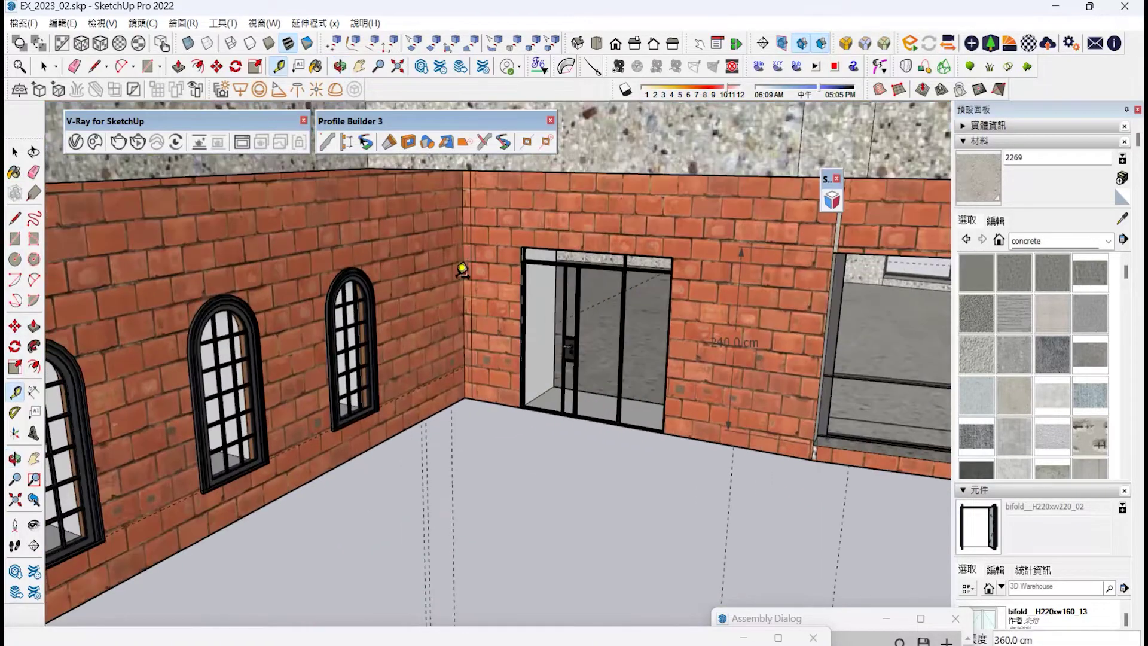
left_click(15, 458)
left_click_drag(383, 389, 379, 346)
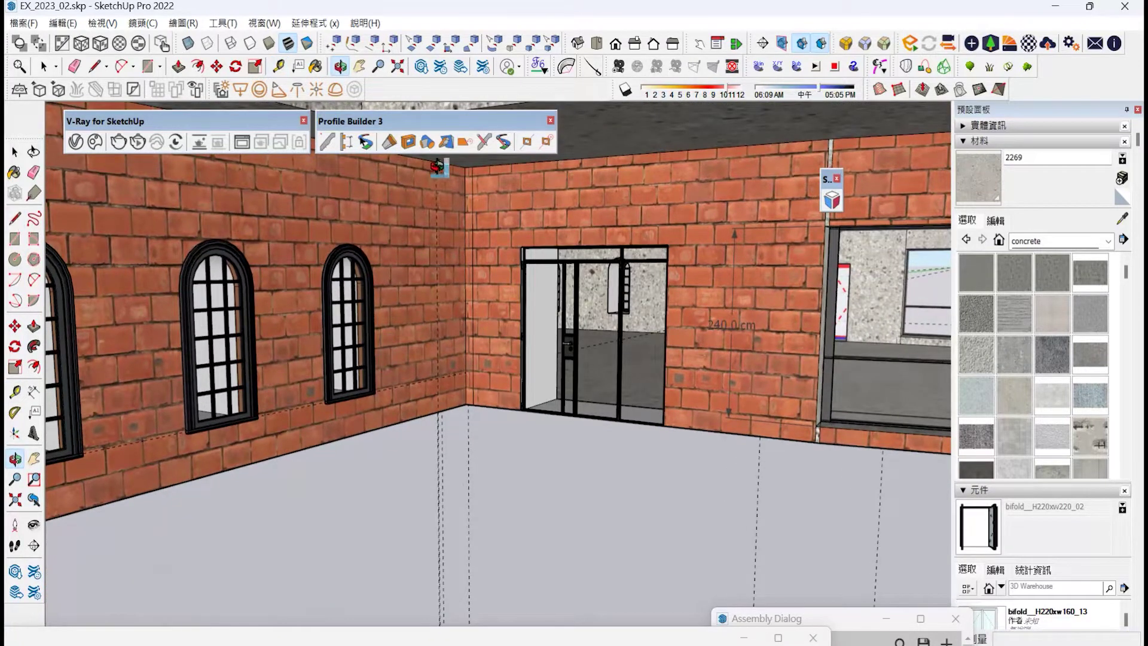
left_click(436, 161)
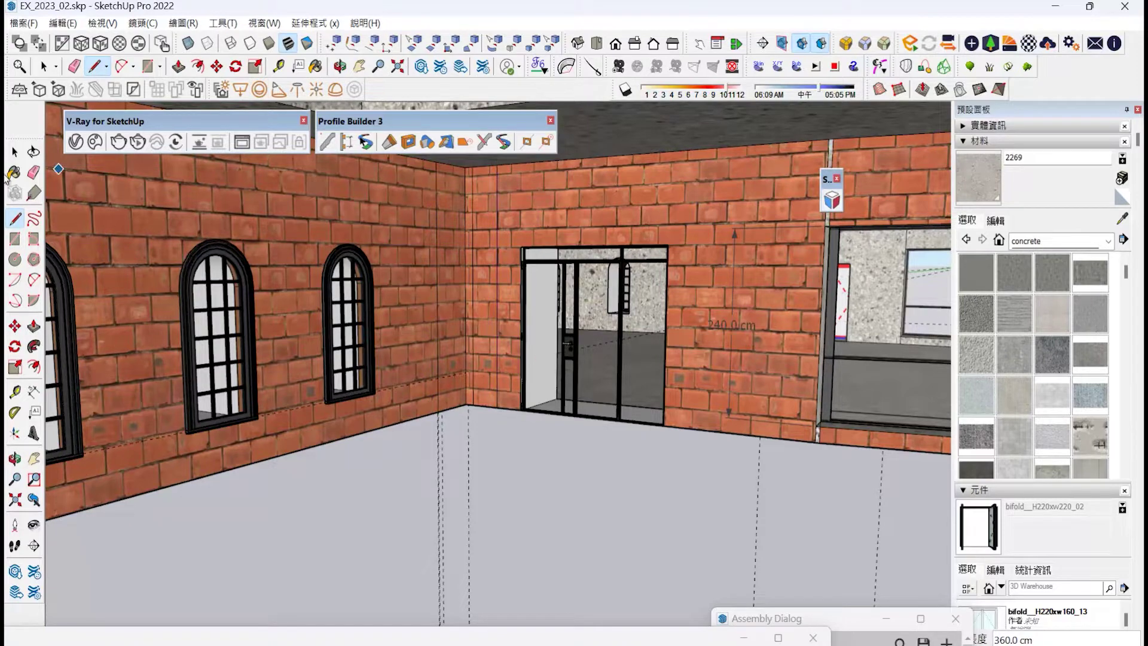
left_click(14, 173)
left_click(451, 219)
scroll(487, 269, "up", 2)
left_click(497, 277)
scroll(496, 277, "down", 10)
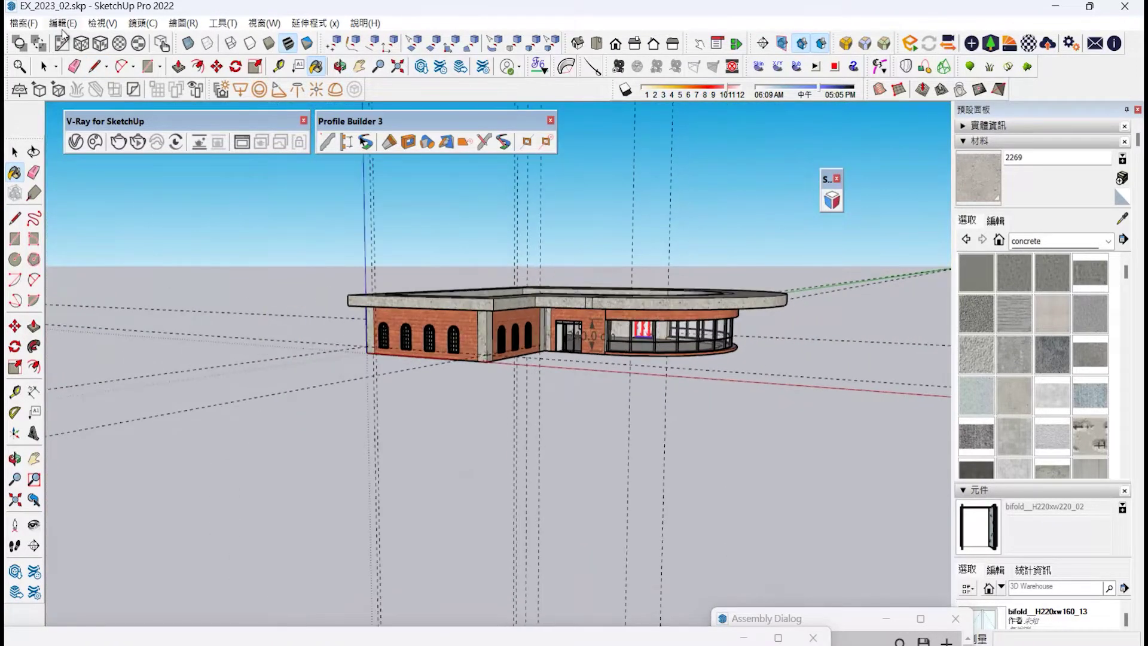
- Delete all guides from the model
left_click(63, 25)
left_click(101, 162)
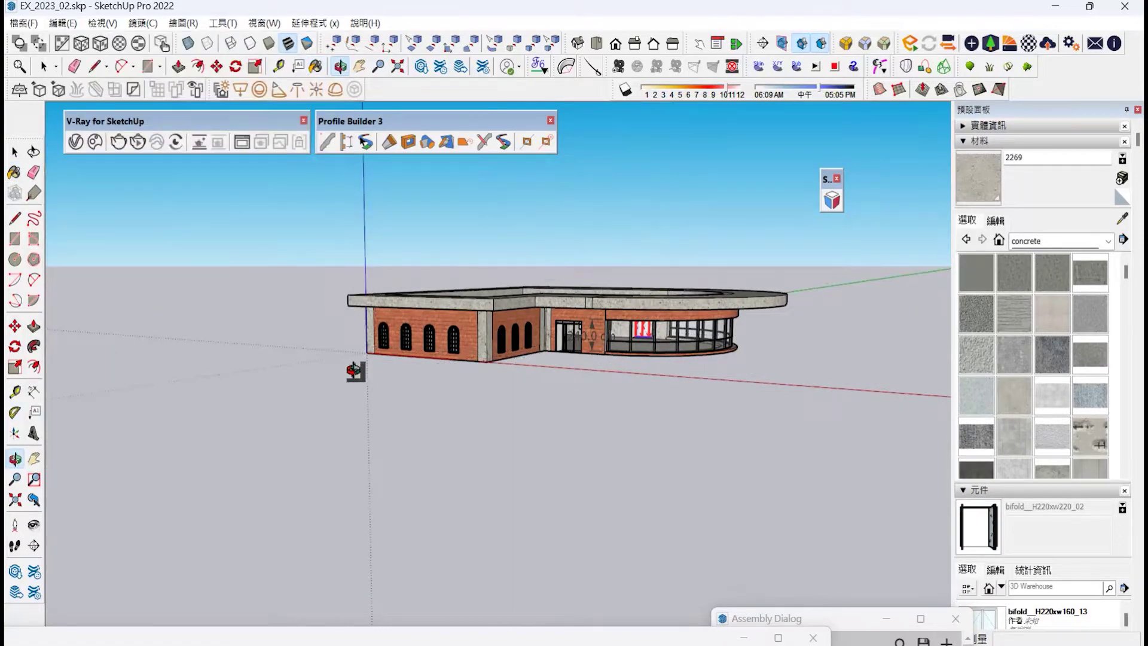
middle_click_drag(162, 417, 313, 425)
scroll(669, 357, "up", 3)
middle_click_drag(563, 295, 492, 335)
scroll(626, 400, "down", 1)
middle_click_drag(627, 400, 704, 421)
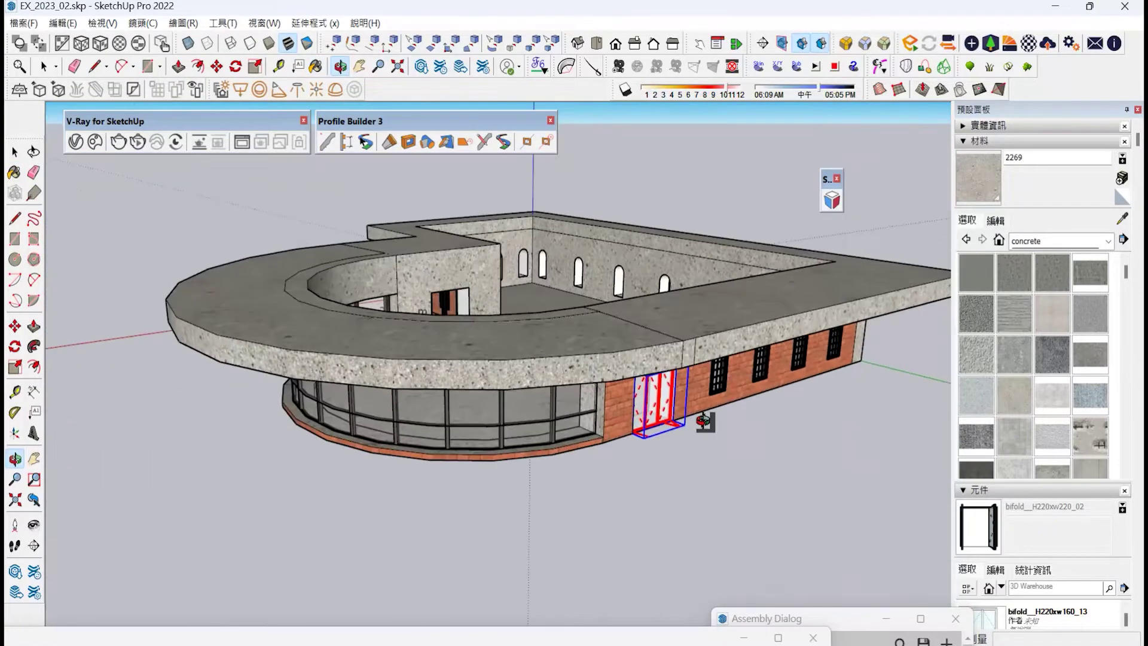
scroll(704, 421, "up", 2)
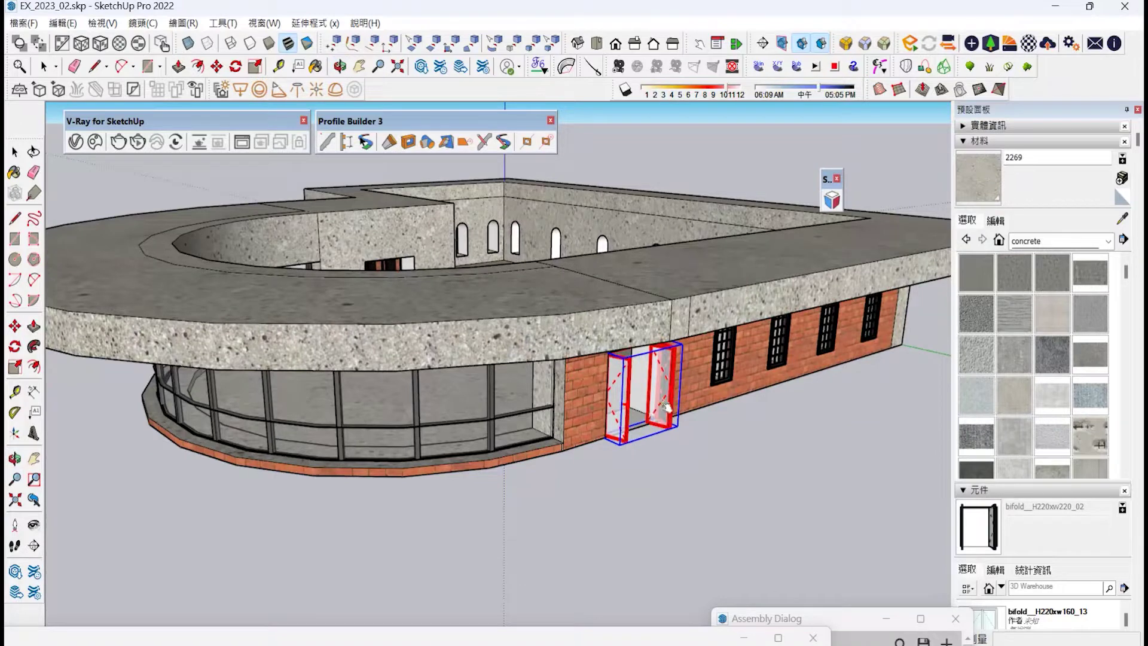
- Choose Color_001 from the 顏色 collection and start painting the interior wall faces with it
left_click(1077, 242)
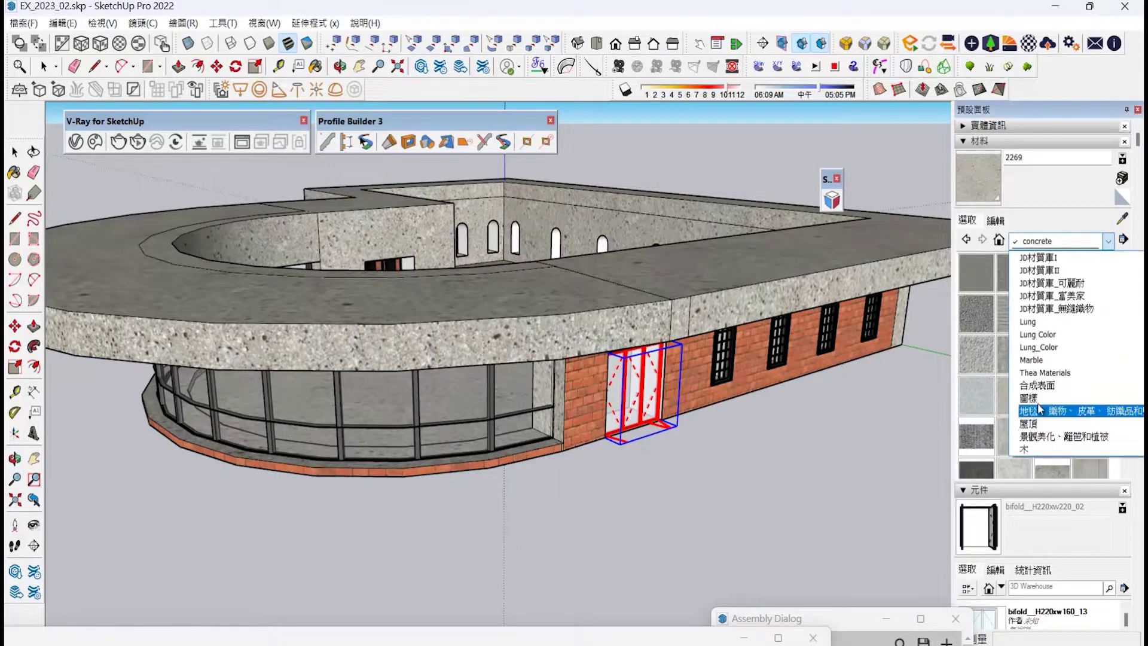
left_click(1028, 449)
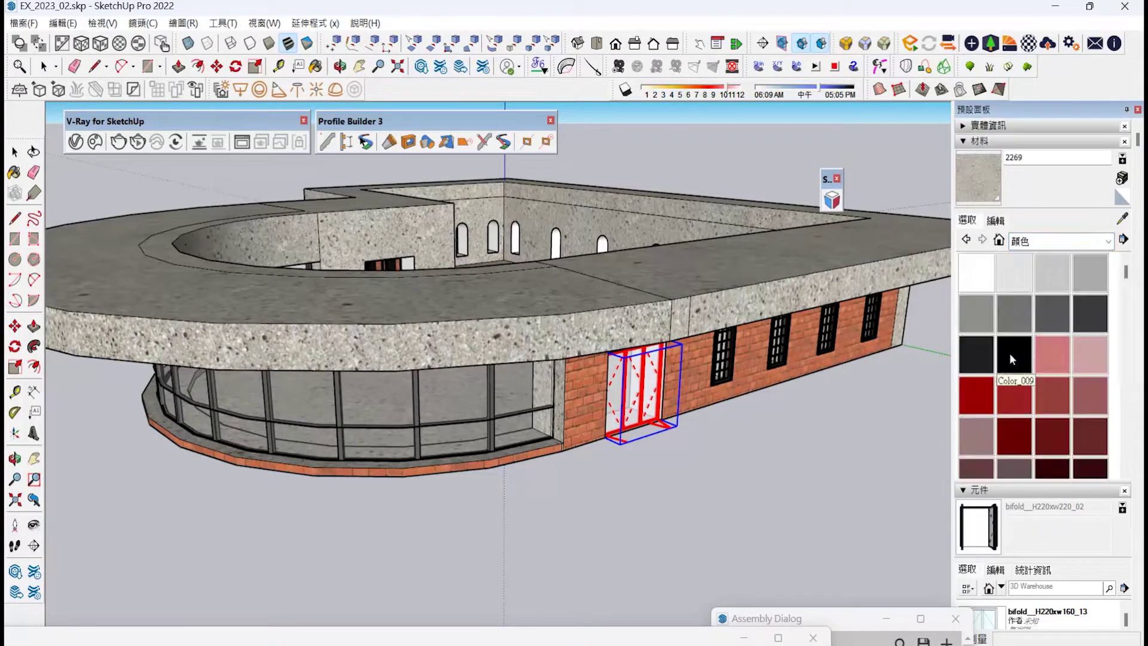
left_click(1014, 284)
scroll(618, 194, "up", 2)
left_click(617, 193)
left_click(527, 216)
left_click(444, 186)
left_click(443, 211)
left_click(352, 237)
left_click(199, 240)
- Paint the remaining interior walls around the arched windows and folding door with Color_001
scroll(375, 244, "down", 4)
left_click(17, 459)
left_click_drag(359, 311, 172, 310)
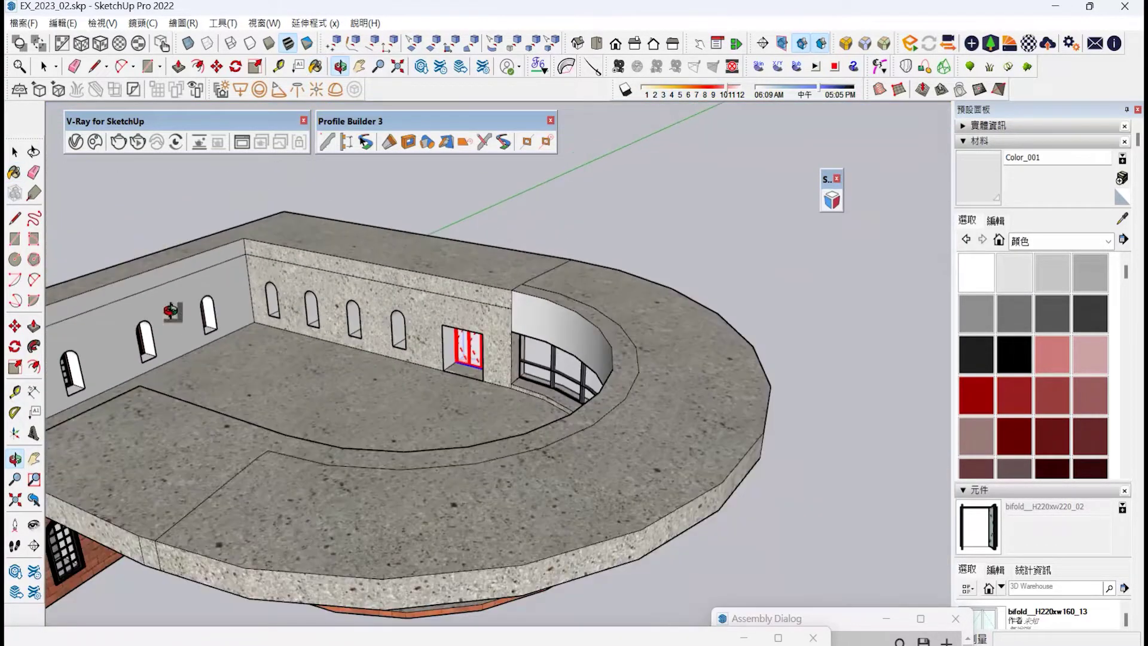
left_click(249, 356)
left_click(293, 290)
- Select the whole building and copy it 440 cm straight up as a second storey
mouse_move(384, 251)
middle_mouse_down()
mouse_move(568, 297)
mouse_move(428, 331)
middle_mouse_up()
scroll(426, 331, "down", 5)
left_click_drag(505, 440, 379, 403)
scroll(415, 317, "up", 3)
scroll(365, 285, "up", 2)
scroll(366, 285, "down", 3)
left_click_drag(366, 286, 371, 322)
left_click(15, 151)
left_click_drag(166, 215, 852, 513)
key("m")
left_click(852, 513)
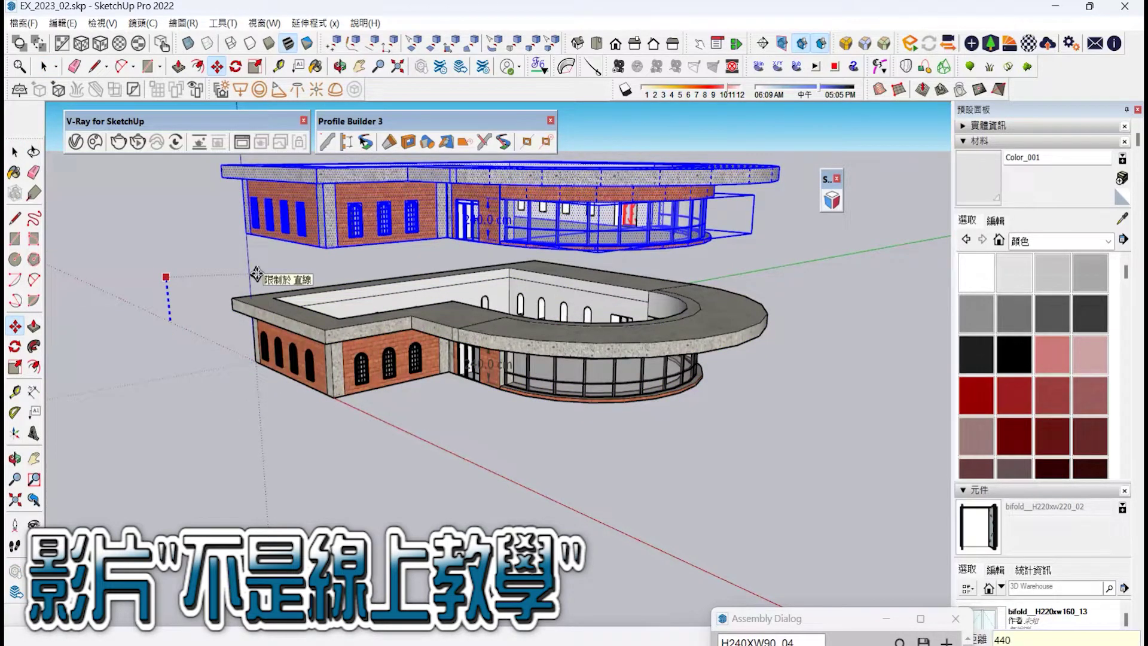
left_click(281, 307)
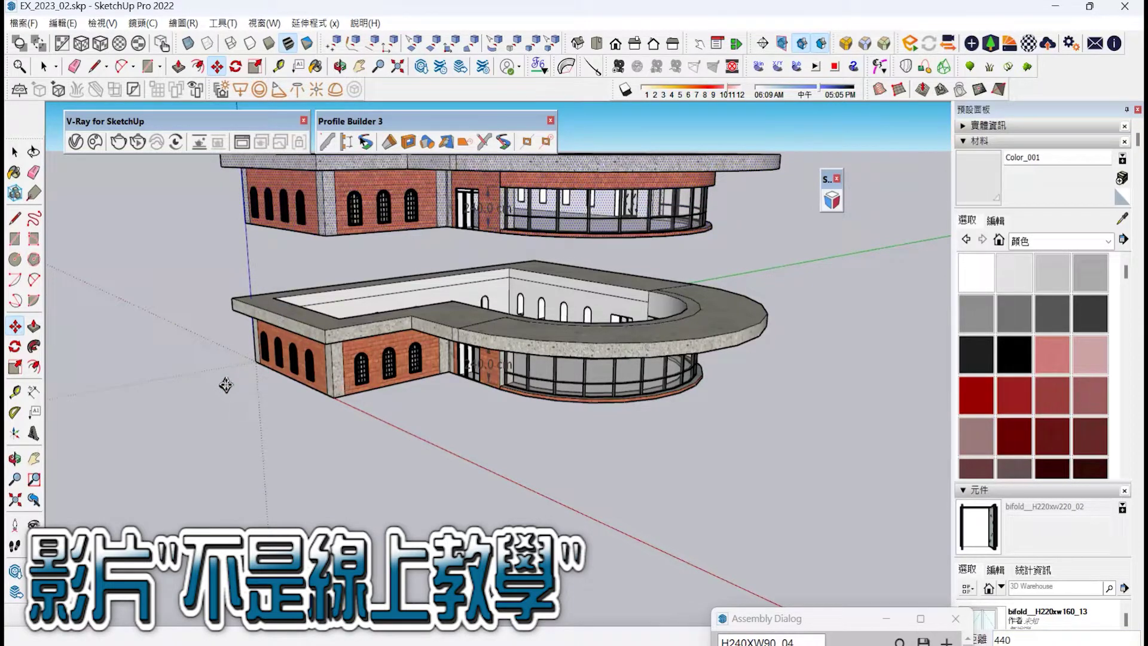
- Move the copied upper storey straight down so it rests on the lower storey's concrete slab
key("space")
scroll(258, 387, "down", 4)
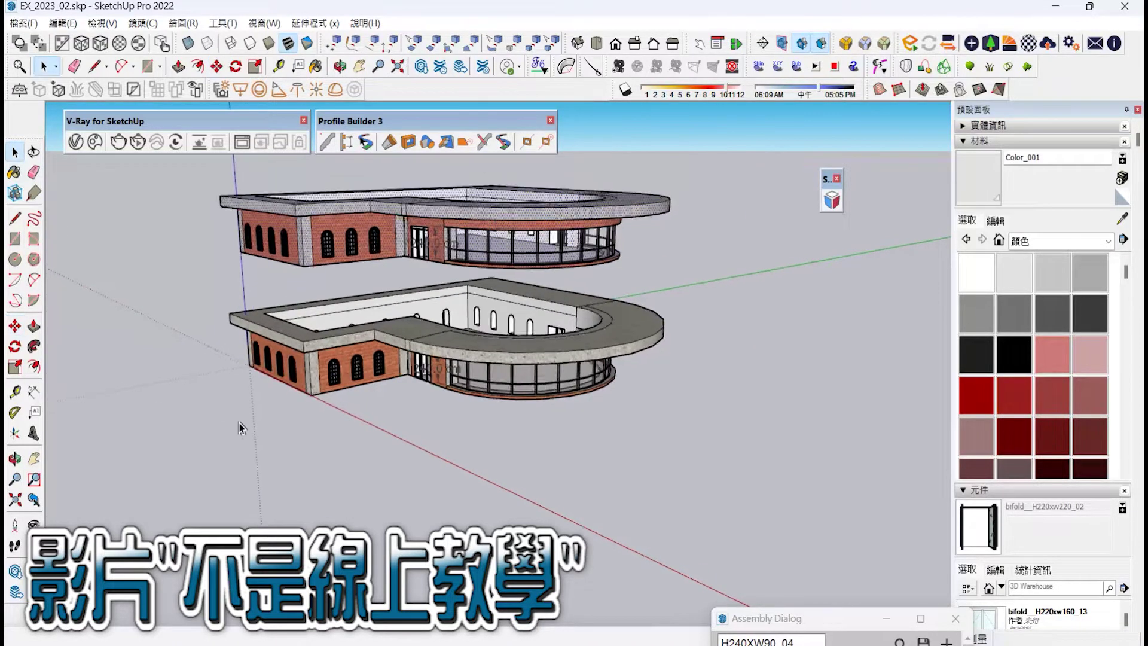
key("m")
scroll(248, 307, "up", 4)
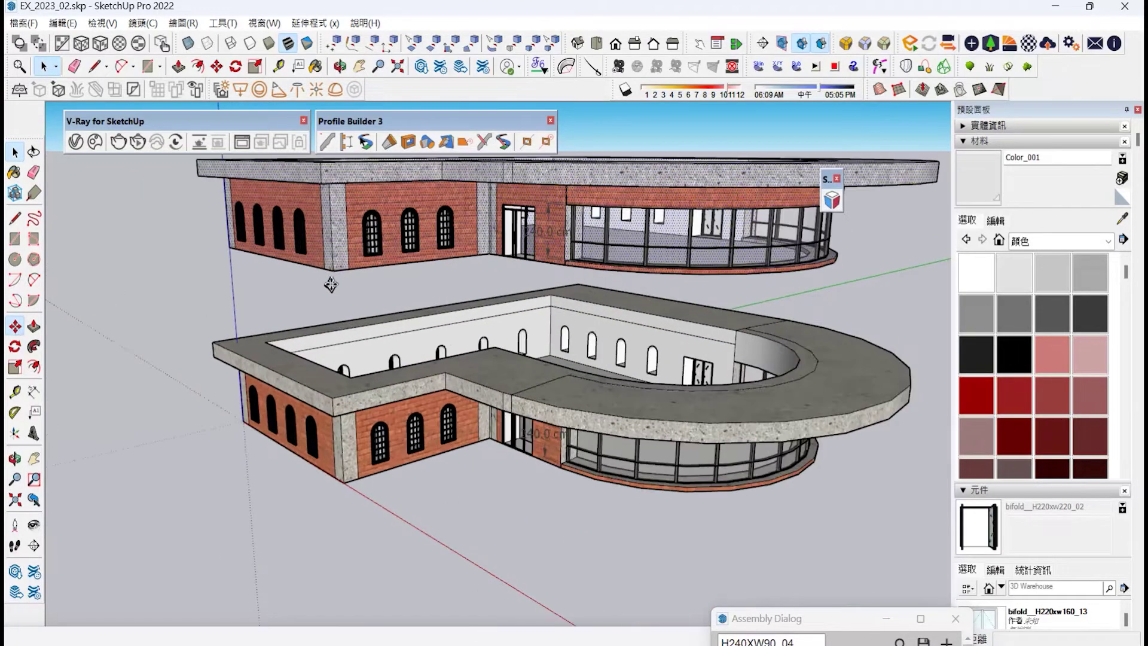
left_click(334, 272)
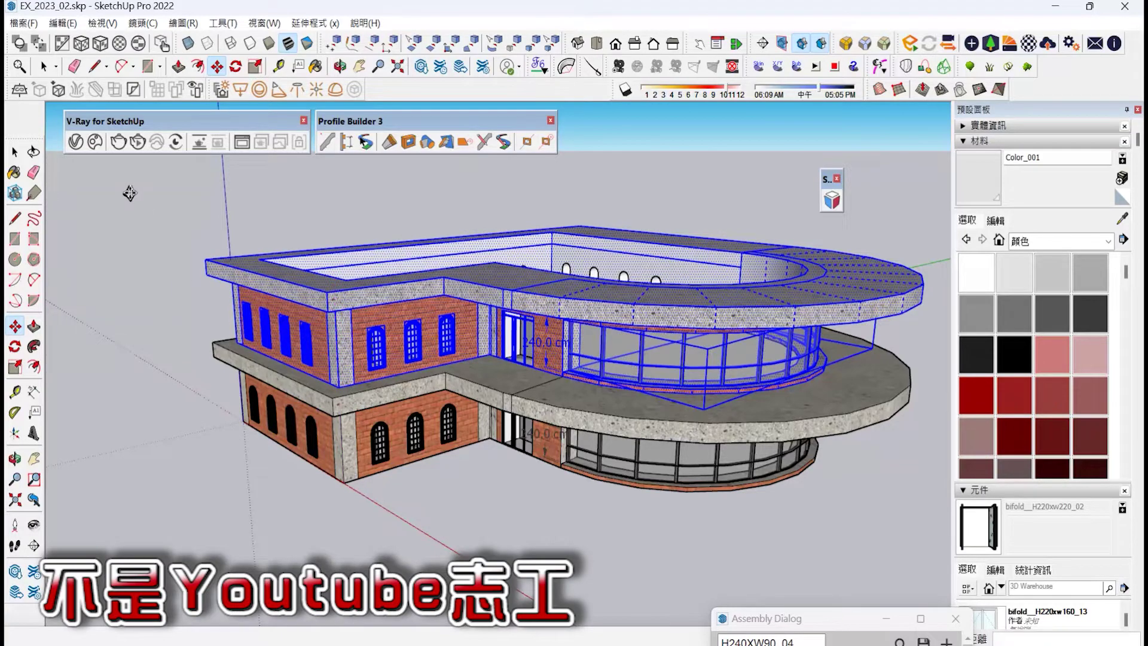
- Draw a line along the inner edge of the upper storey's roof opening to close it with a face
left_click(14, 158)
left_click(254, 457)
scroll(254, 457, "down", 3)
mouse_move(479, 444)
middle_mouse_down()
mouse_move(476, 373)
mouse_move(471, 423)
middle_mouse_up()
scroll(287, 386, "up", 3)
middle_click_drag(370, 236, 638, 333)
scroll(466, 326, "up", 2)
middle_click_drag(466, 326, 437, 383)
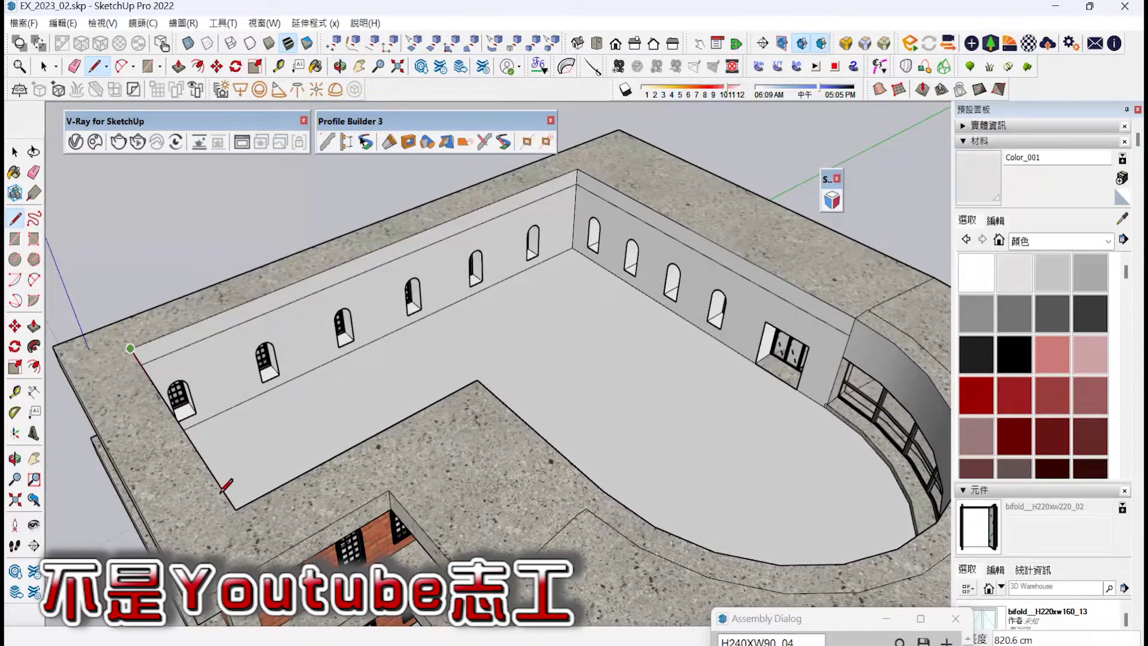
left_click(14, 497)
left_click(15, 462)
left_click_drag(556, 383, 7, 169)
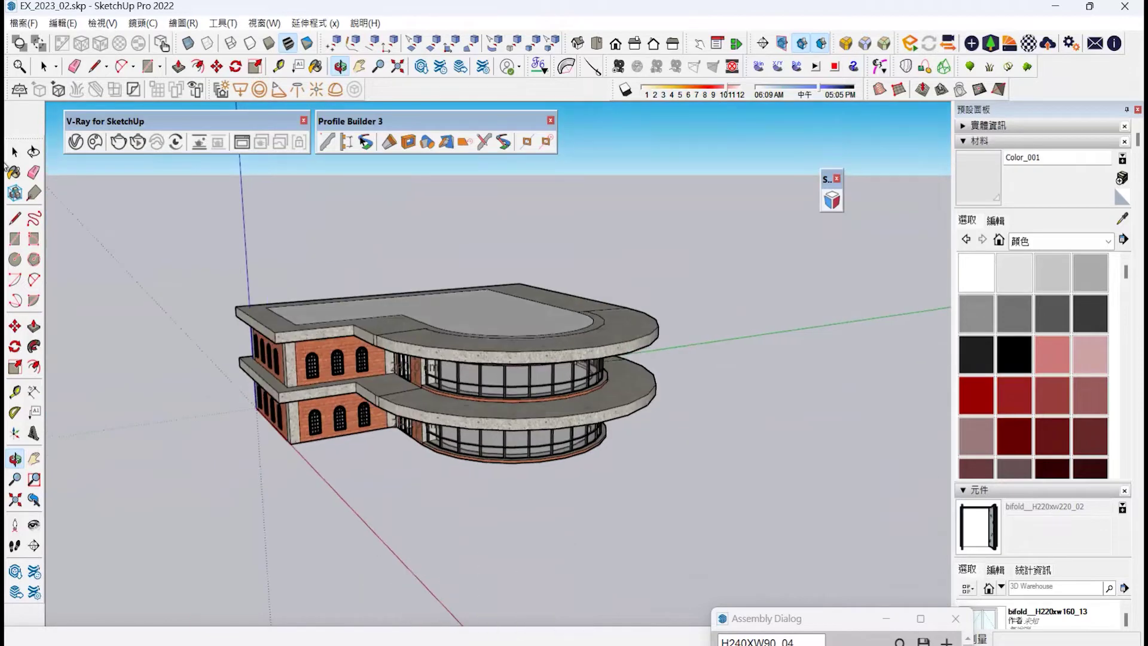
- Select both storeys of the building and make them a group
left_click(16, 152)
left_click_drag(120, 231, 803, 499)
right_click(490, 370)
left_click(554, 168)
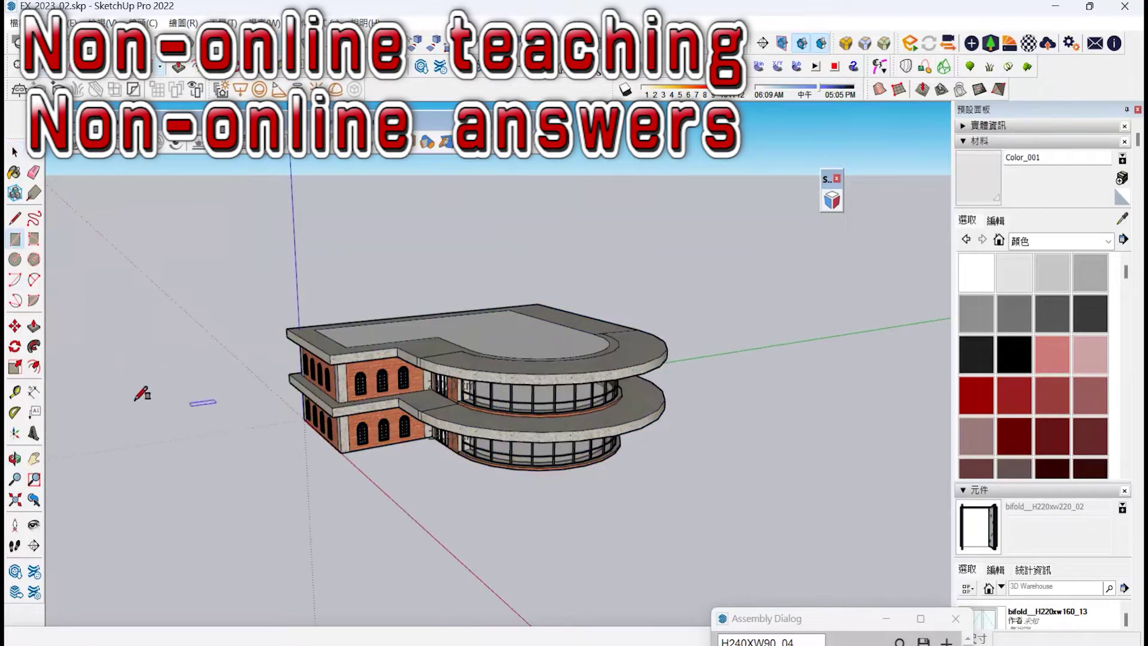
- Draw a large ground rectangle around the building's base and push it down into a slab about 240 cm thick
left_click(108, 404)
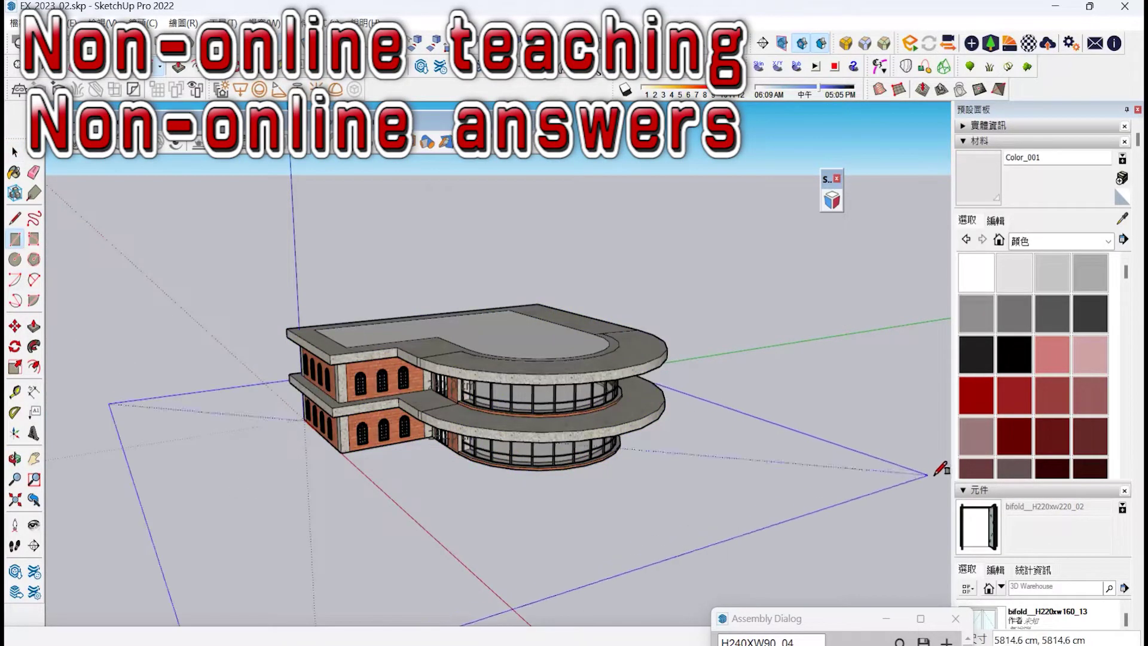
left_click(833, 447)
left_click(34, 328)
scroll(442, 535, "up", 1)
left_click(442, 537)
left_click(431, 579)
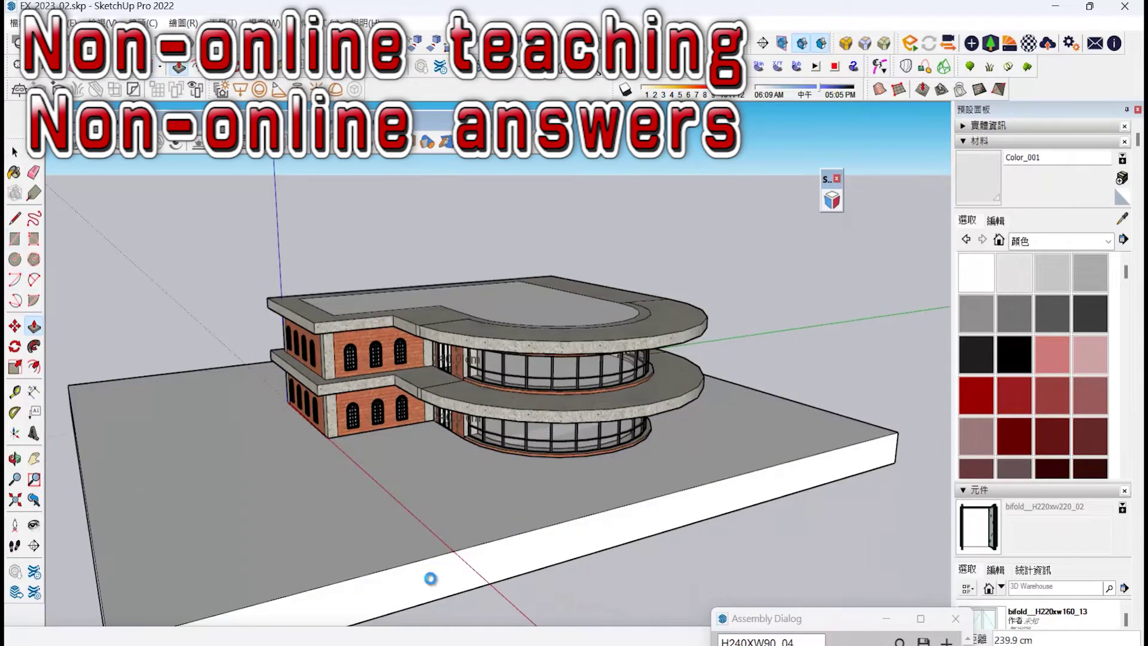
- Extend the slab's near side face outward by about 387 cm, keeping the original edge line on top
scroll(244, 428, "up", 2)
scroll(395, 424, "down", 1)
left_click(584, 569)
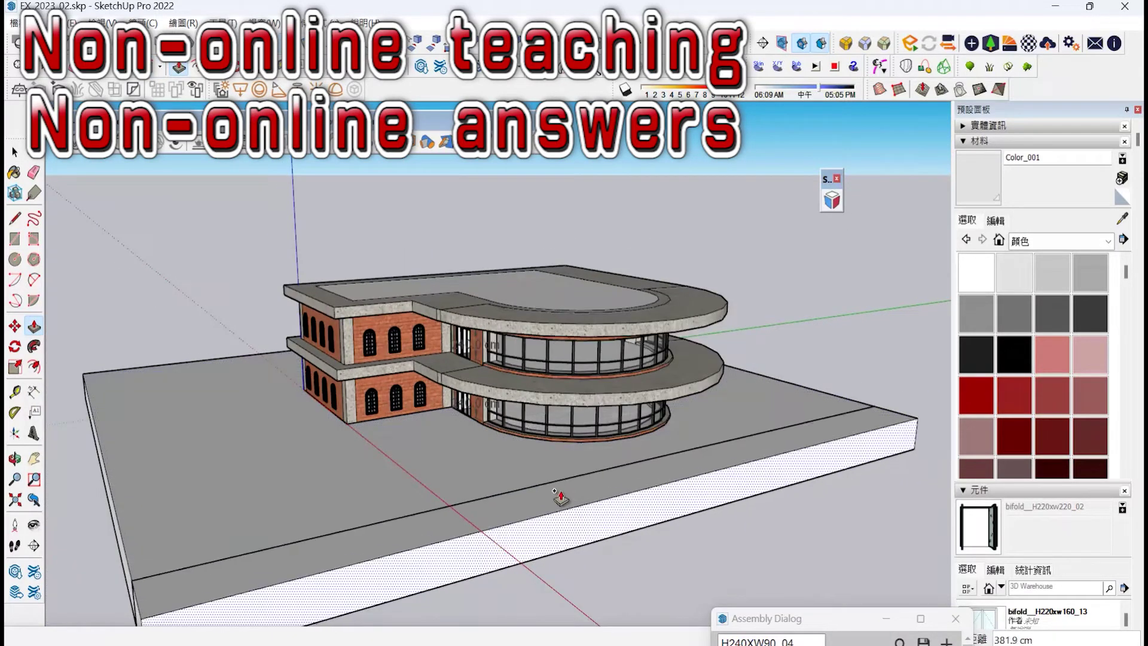
left_click(578, 504)
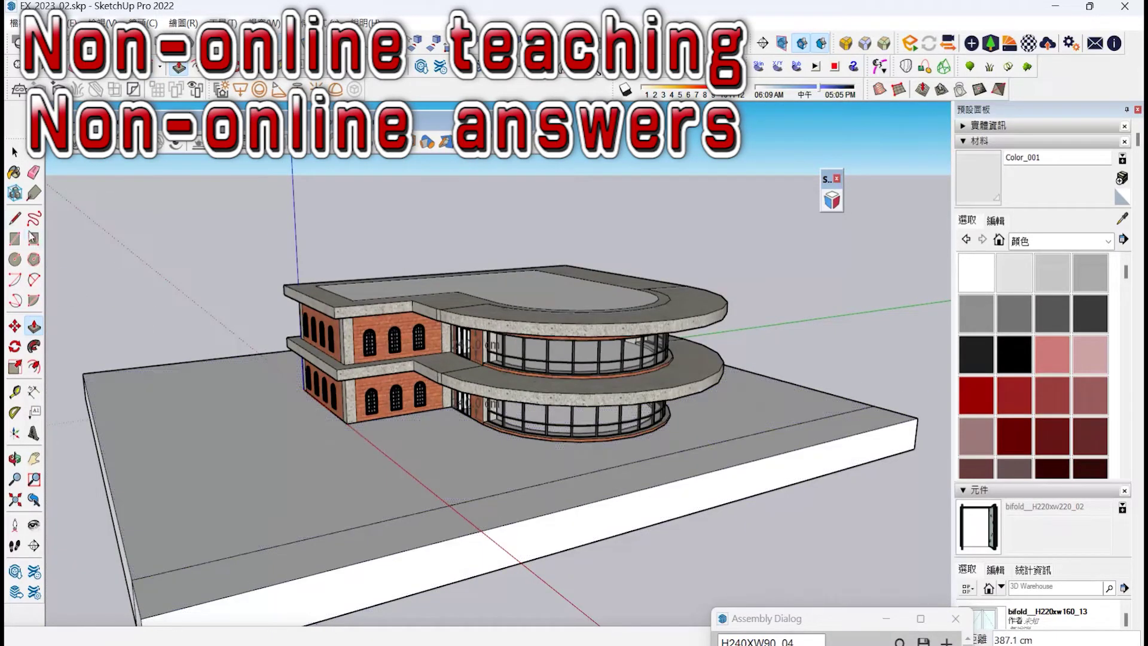
- Draw a long strip rectangle on the slab beside the wall with four arched windows, starting at the slab's back edge
left_click(250, 355)
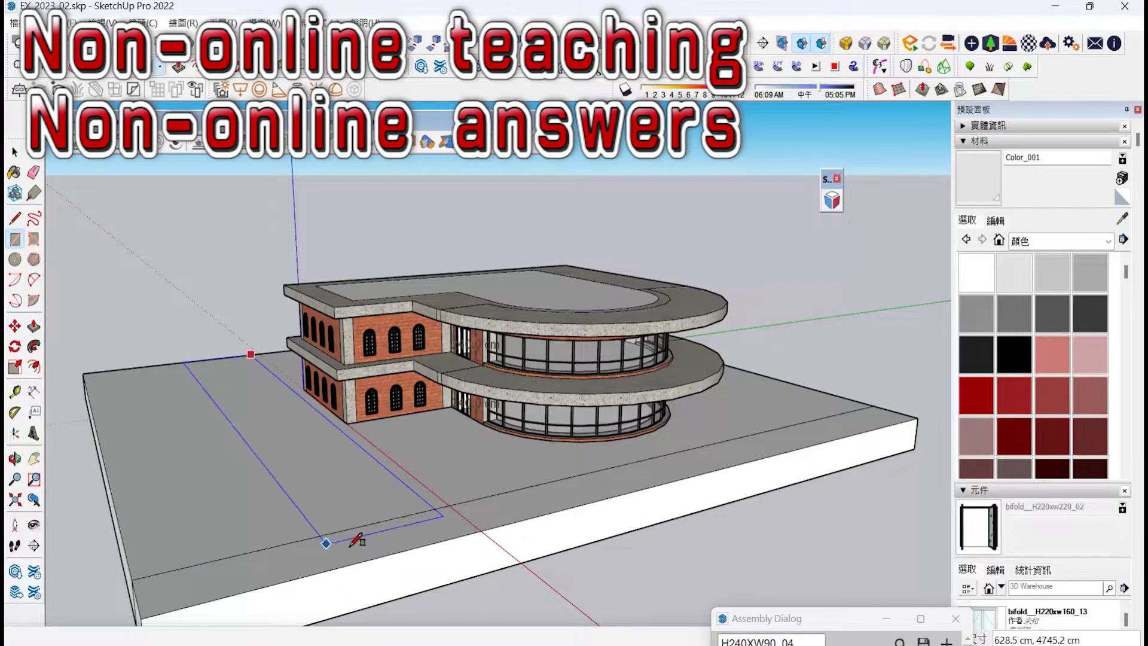
left_click(386, 555)
scroll(240, 479, "up", 2)
left_click(15, 459)
left_click_drag(266, 502, 275, 472)
scroll(276, 472, "up", 4)
scroll(341, 427, "up", 5)
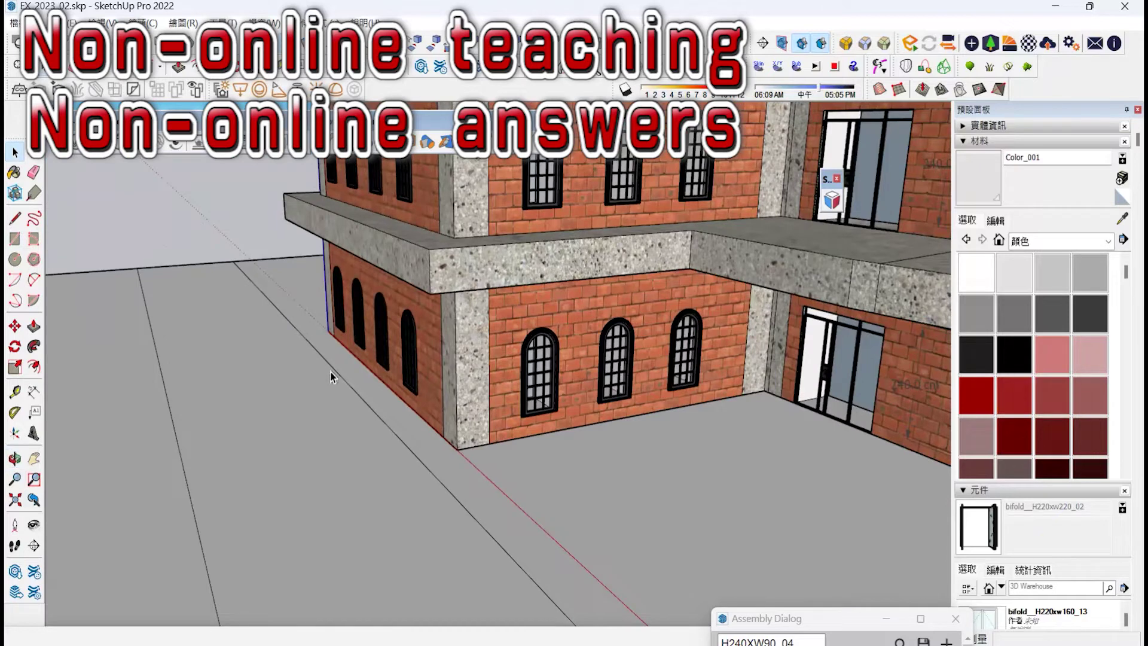
- Copy the strip's edge nearest the building 90 cm toward the wall with four arched windows
left_click(15, 327)
scroll(439, 489, "up", 1)
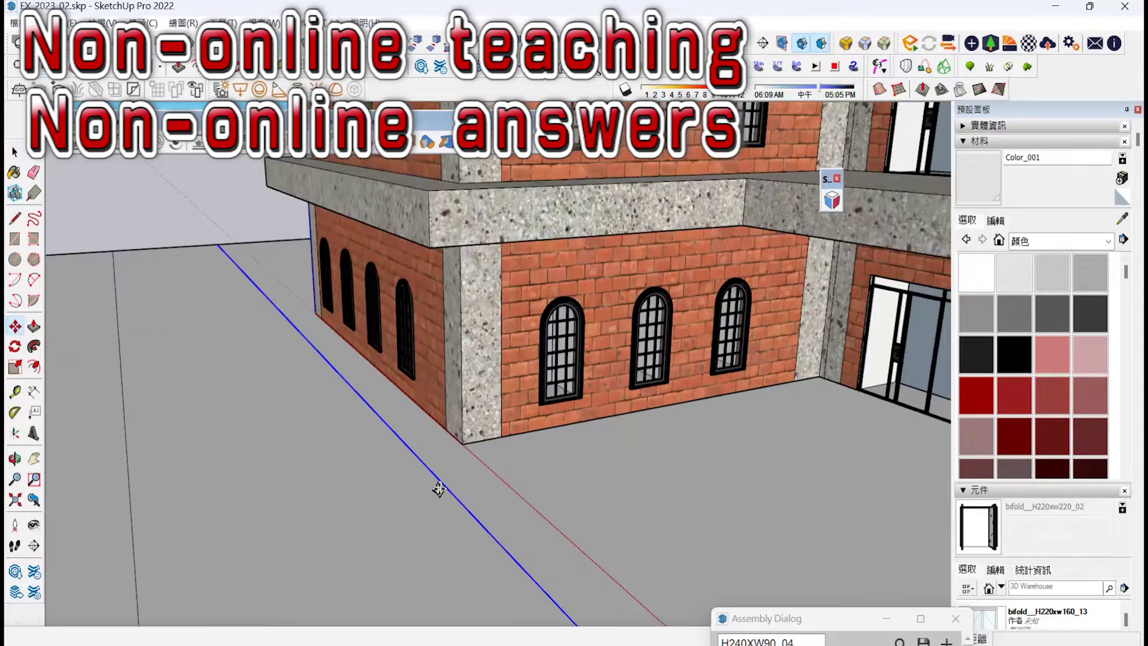
left_click(447, 489)
type("90")
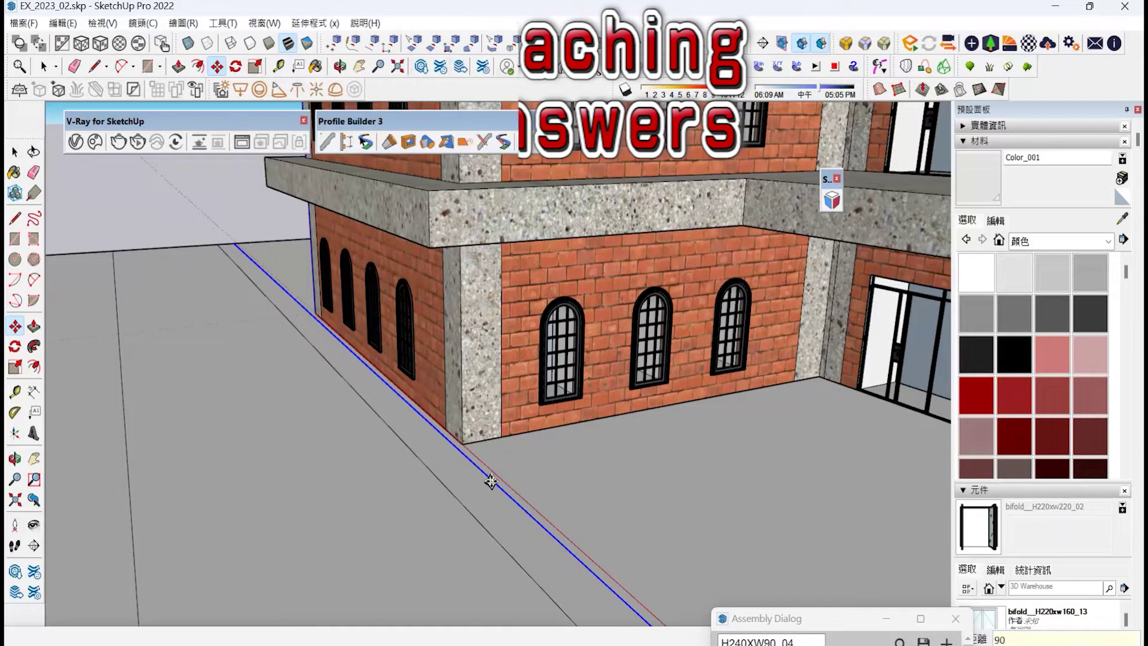
key("Return")
scroll(664, 410, "up", 2)
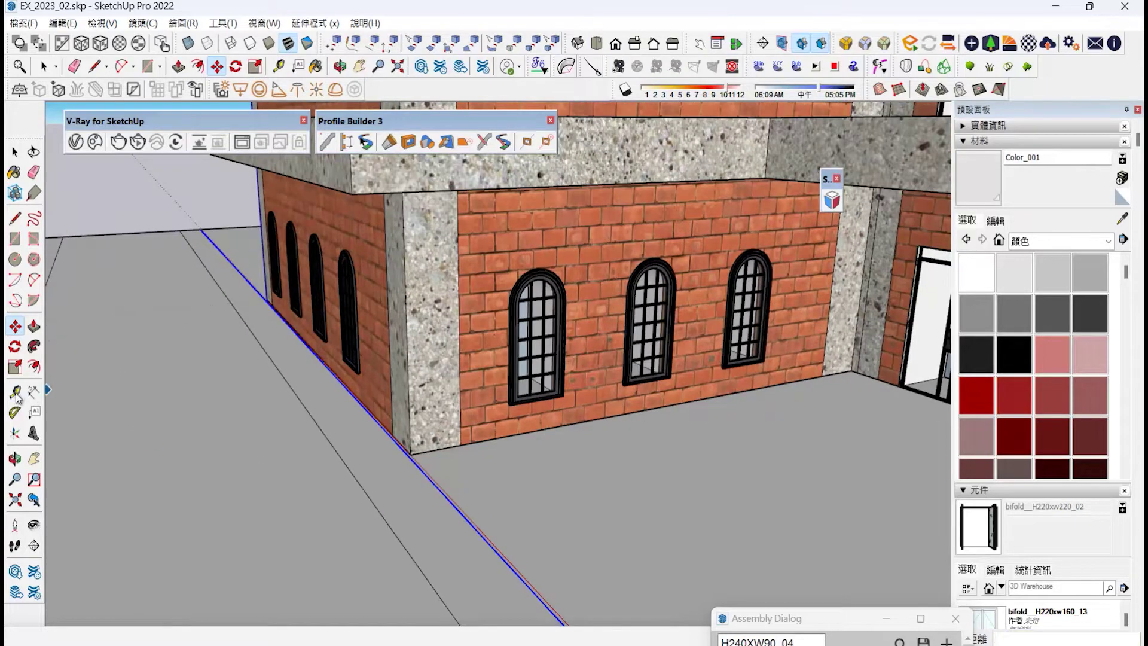
- Draw narrow ground rectangles from the concrete corner along the three-window wall and the four-window wall to outline the drainage ditch
left_click(15, 239)
left_click(410, 453)
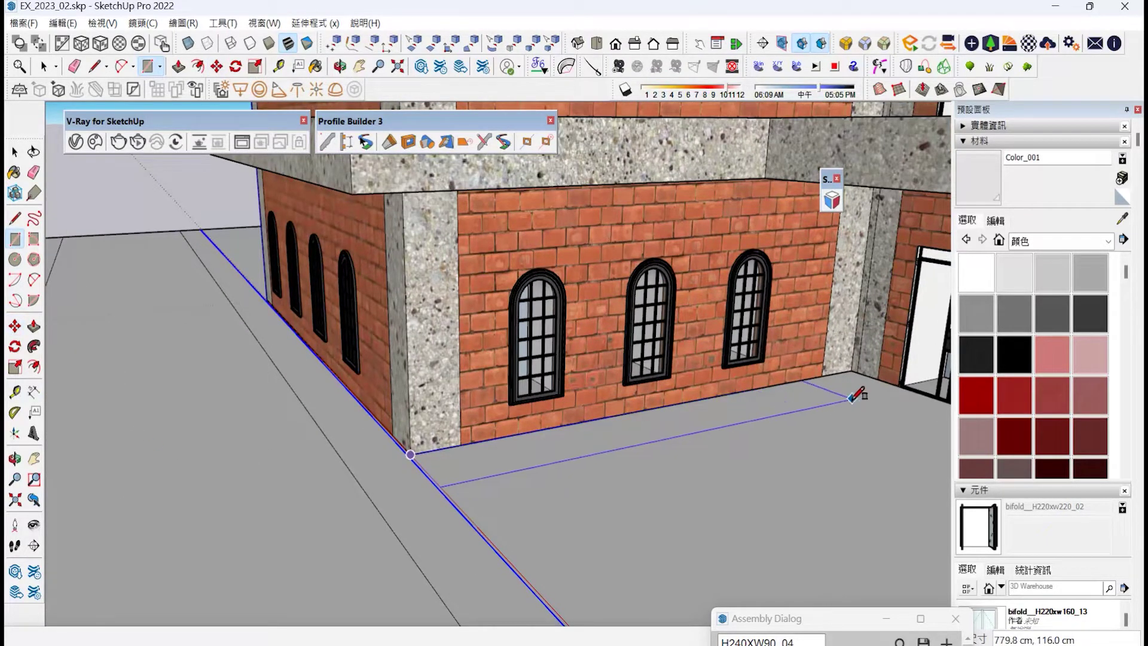
left_click(15, 459)
left_click_drag(334, 419, 27, 247)
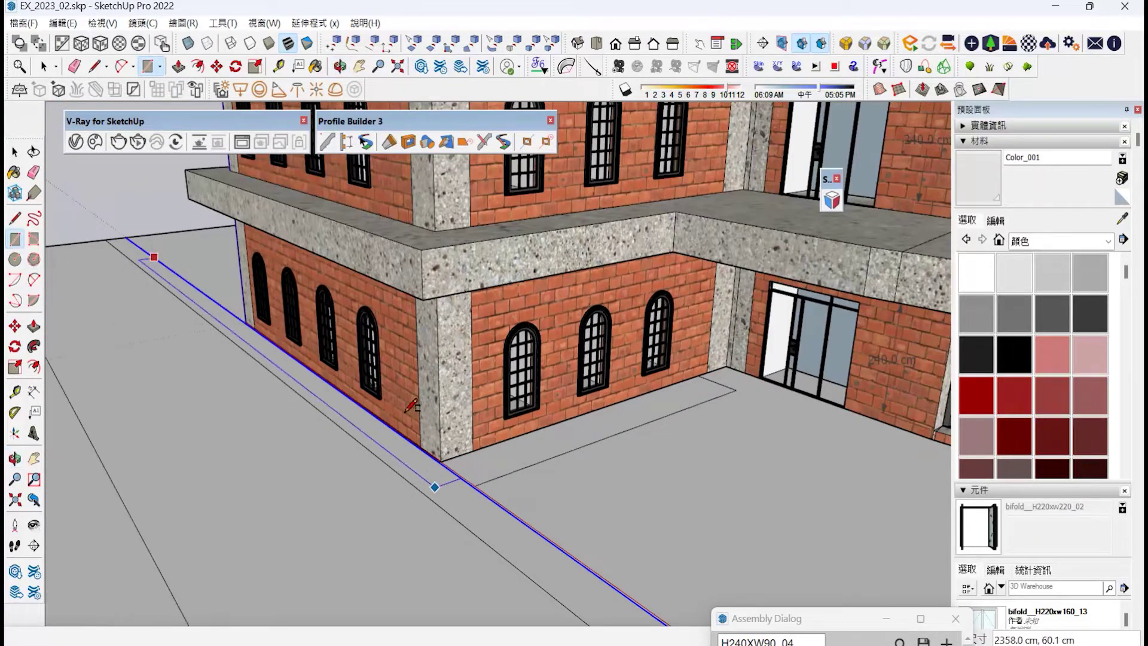
scroll(405, 413, "down", 1)
scroll(430, 470, "up", 1)
scroll(335, 397, "up", 3)
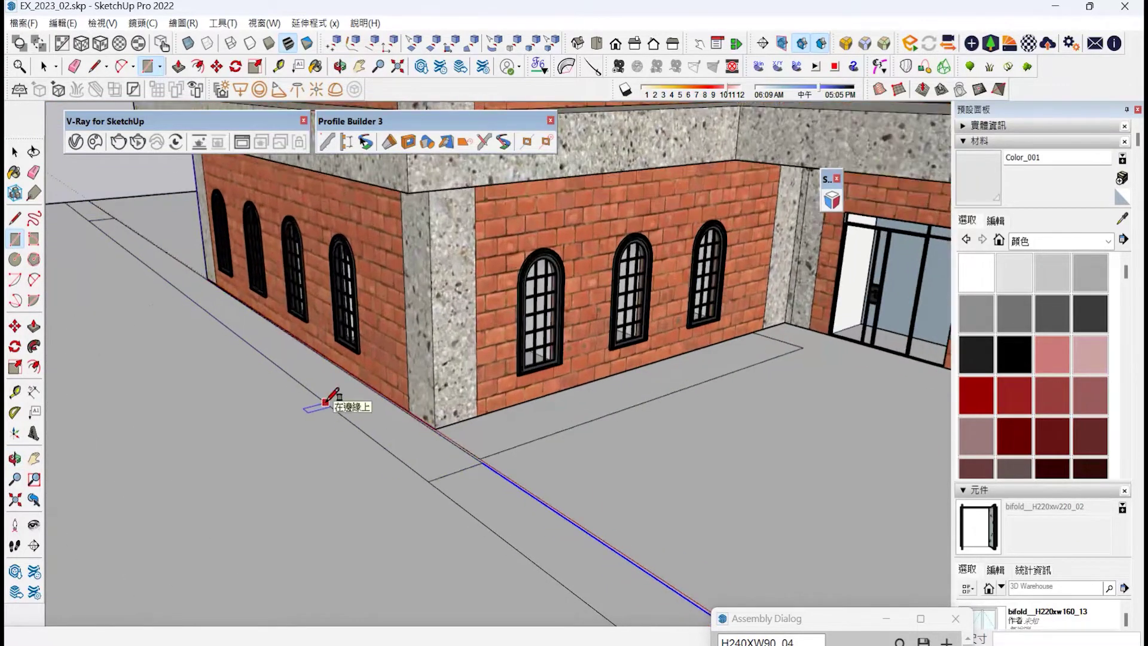
- Load the U-DITCH folder from DATA (D:) > Upload as the component collection
key("space")
left_click(984, 141)
left_click(984, 156)
left_click(983, 157)
left_click(964, 546)
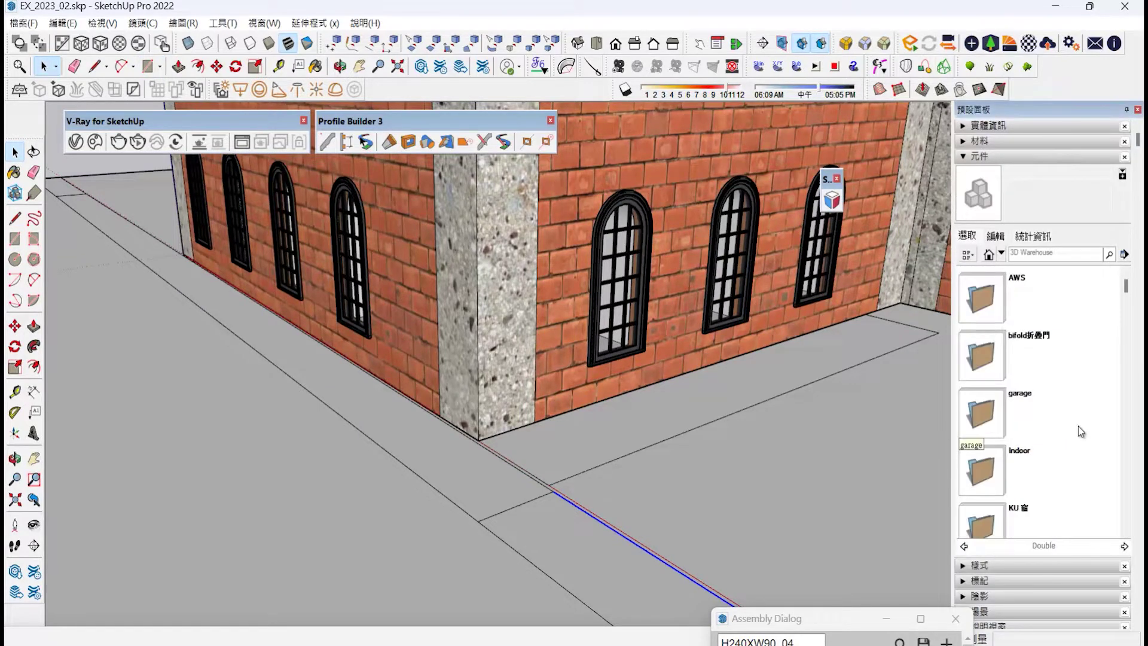
left_click(1124, 254)
left_click(1026, 254)
left_click(292, 41)
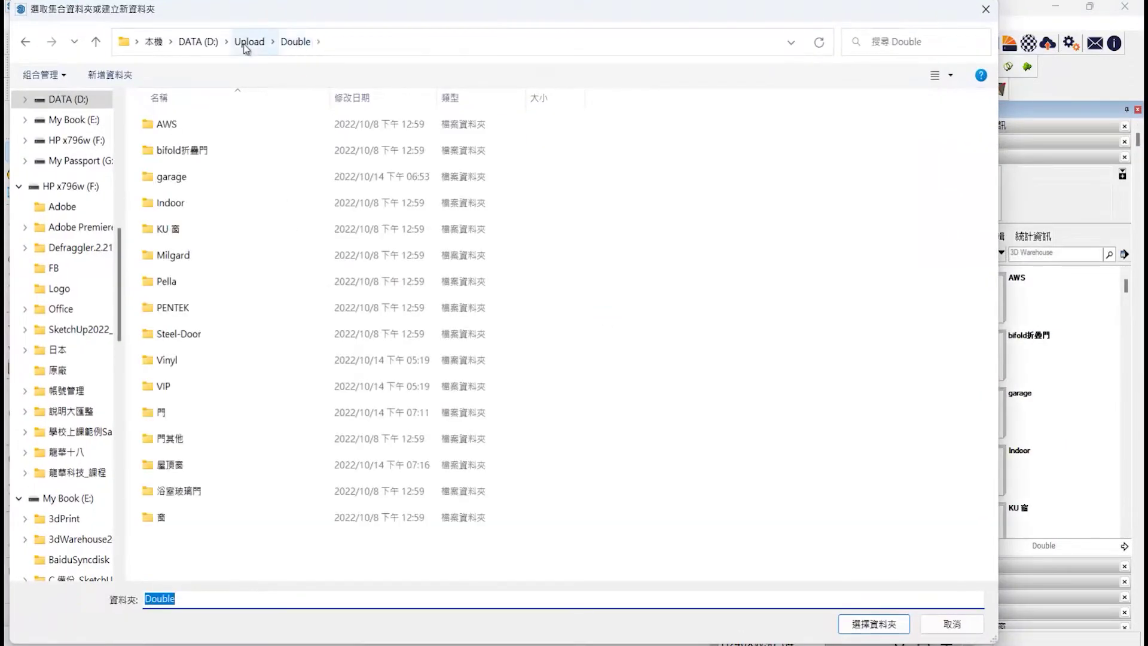
left_click(248, 41)
scroll(179, 517, "down", 2)
double_click(177, 498)
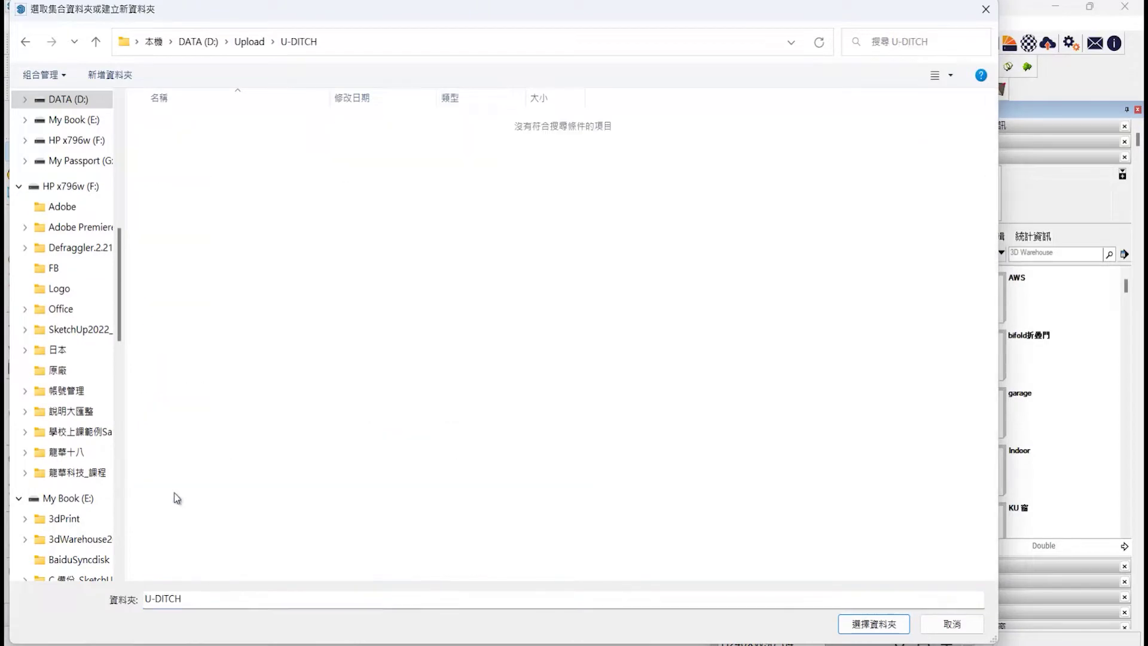
left_click(874, 624)
- Place the component U-DITCH_XW200XL80_02 in the ditch strip beside the four-window wall, aligned to the strip's outer line
left_click(984, 302)
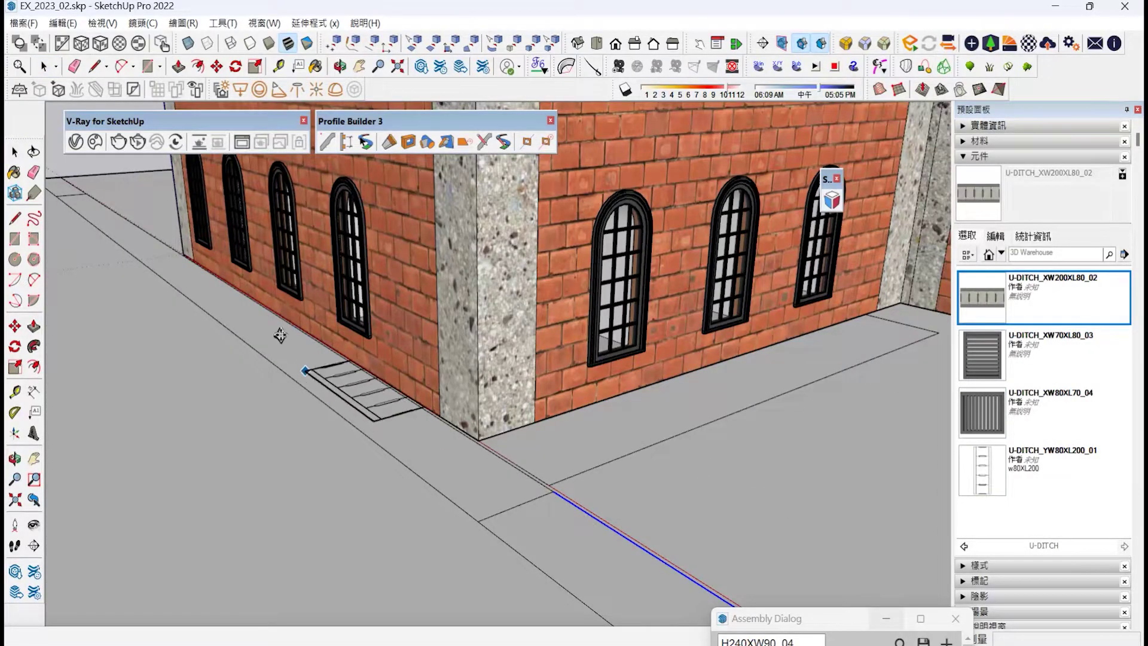
scroll(330, 405, "up", 4)
scroll(330, 405, "up", 3)
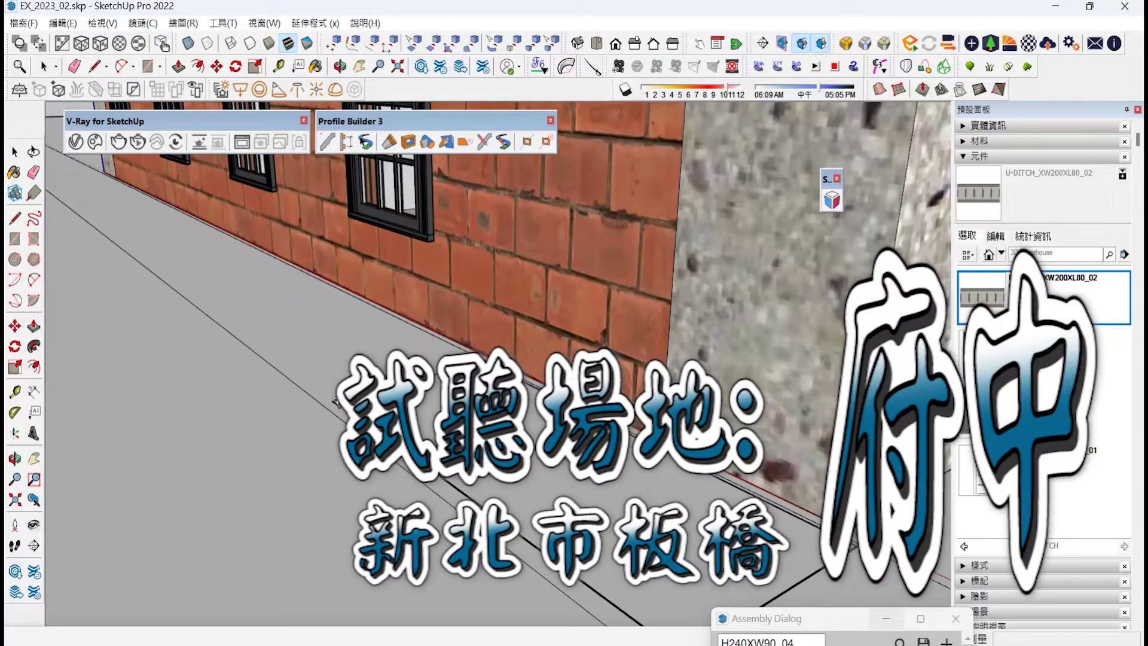
left_click(334, 406)
- Copy the placed ditch cover end to end along the four-window wall and repeat the copy as a 3x array
scroll(350, 414, "down", 3)
key("ctrl")
left_click(518, 515)
scroll(358, 409, "down", 2)
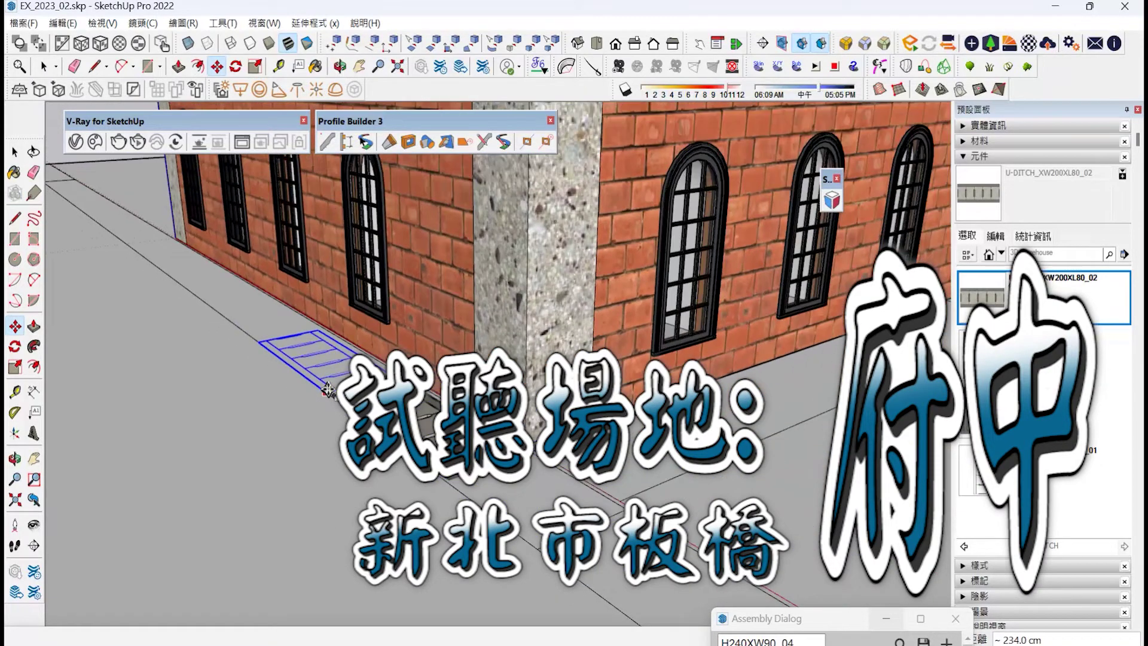
scroll(353, 409, "up", 4)
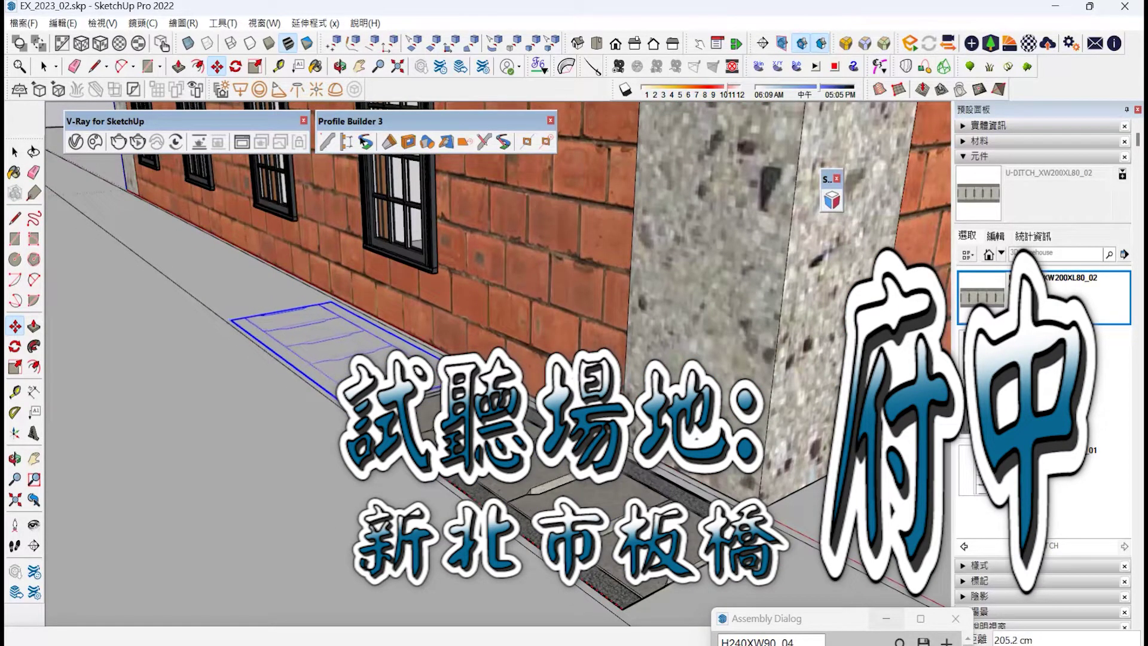
left_click(233, 321)
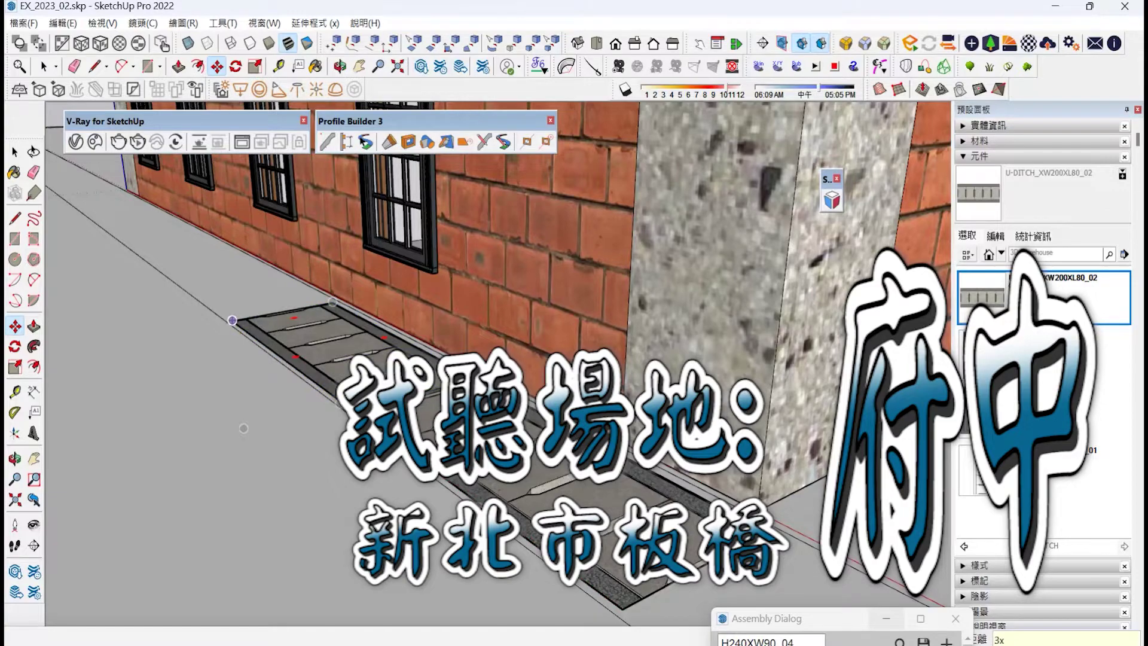
scroll(316, 375, "down", 5)
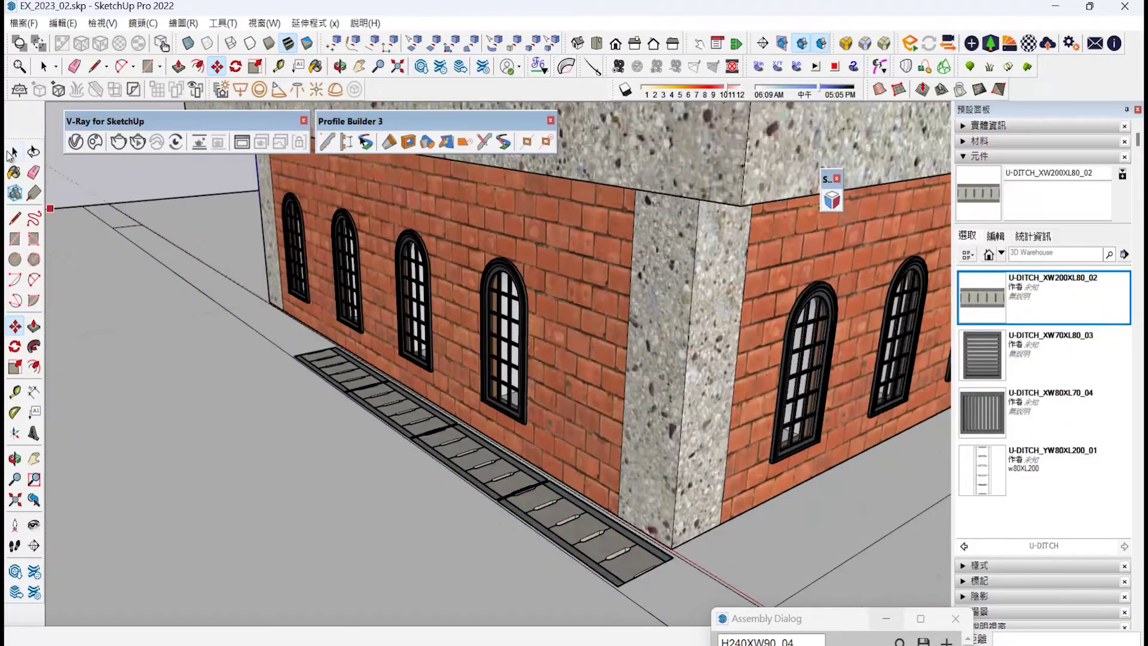
- Copy the farthest ditch cover onward by about 200 cm and repeat it as a 4x array toward the back
key("space")
left_click(316, 375)
scroll(316, 375, "up", 3)
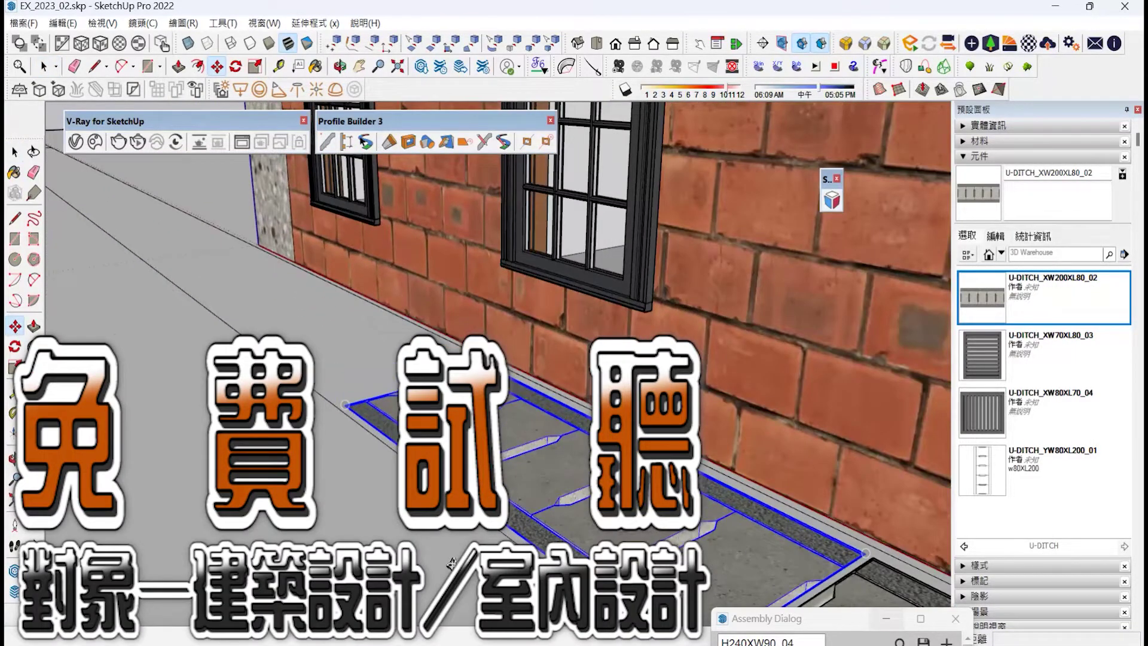
left_click(452, 562)
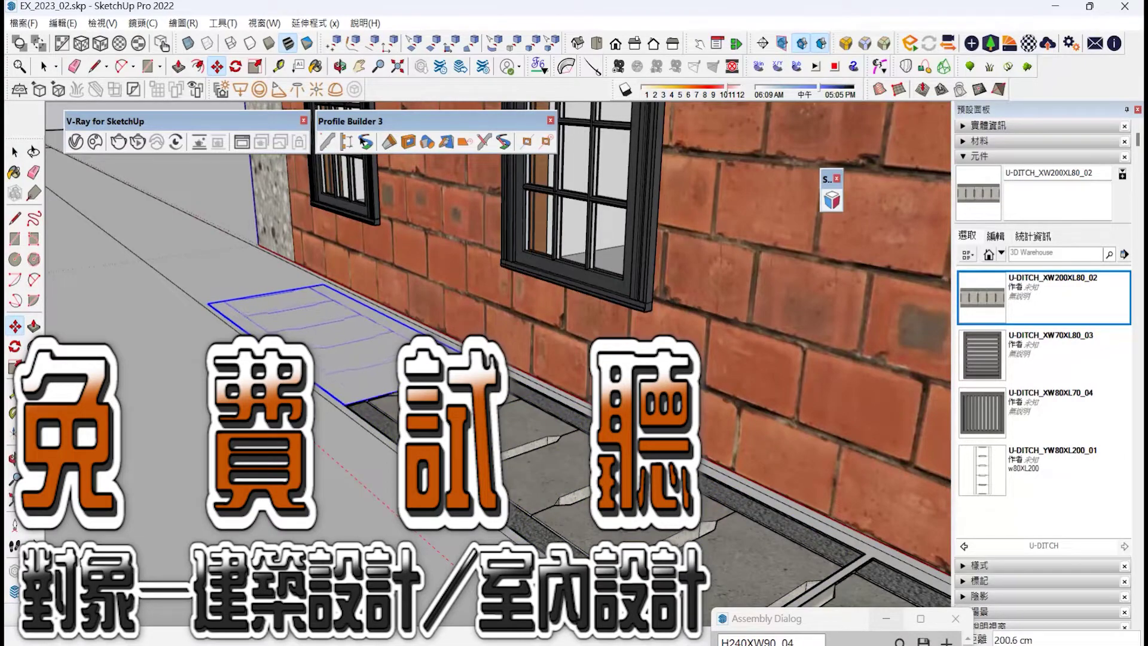
left_click(236, 373)
key("Return")
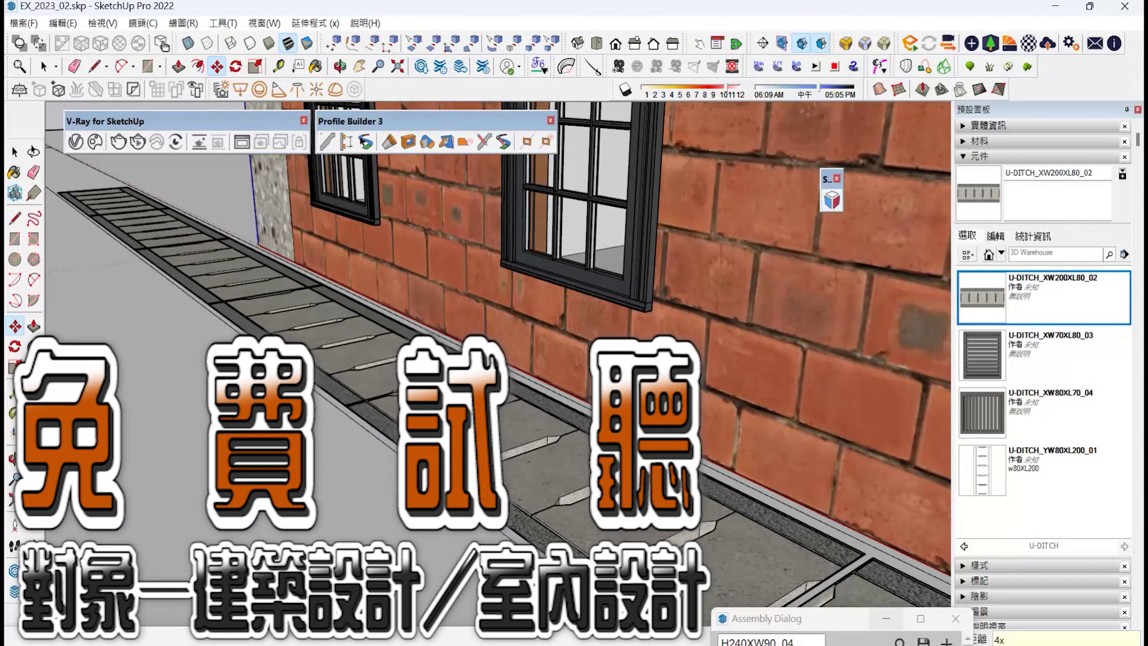
- Place the grate component U-DITCH_XW80XL70_04 in the ditch strip at the building's outer corner
key("space")
scroll(264, 310, "up", 1)
scroll(263, 310, "down", 5)
middle_click_drag(353, 380, 372, 422, "shift")
scroll(374, 422, "up", 2)
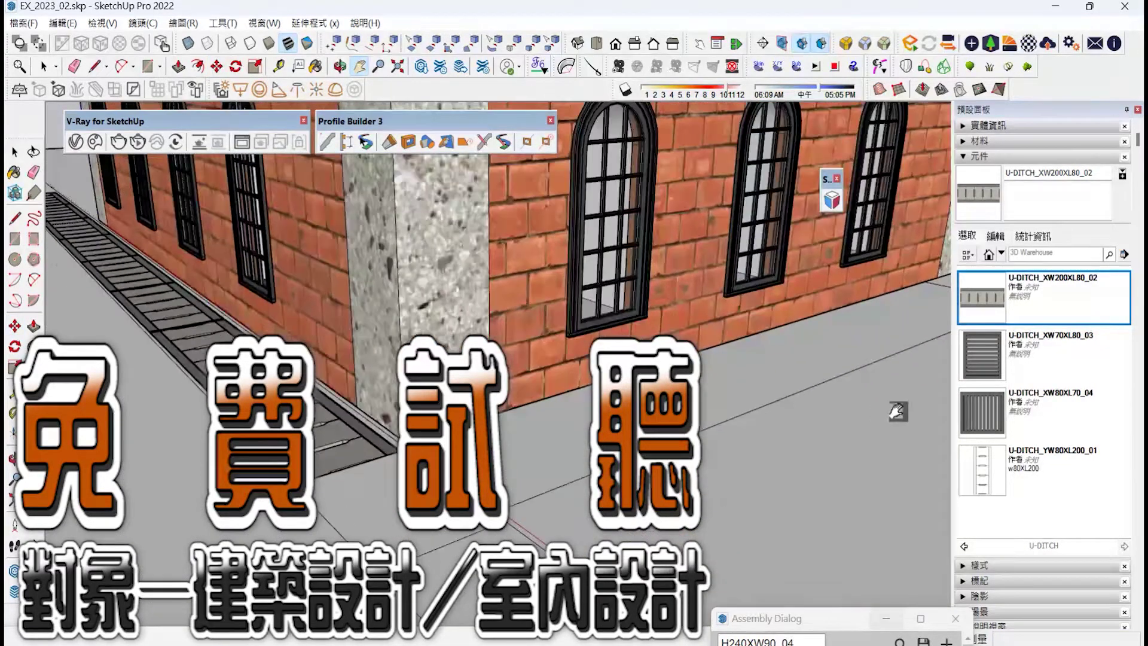
left_click(982, 412)
left_click(385, 507)
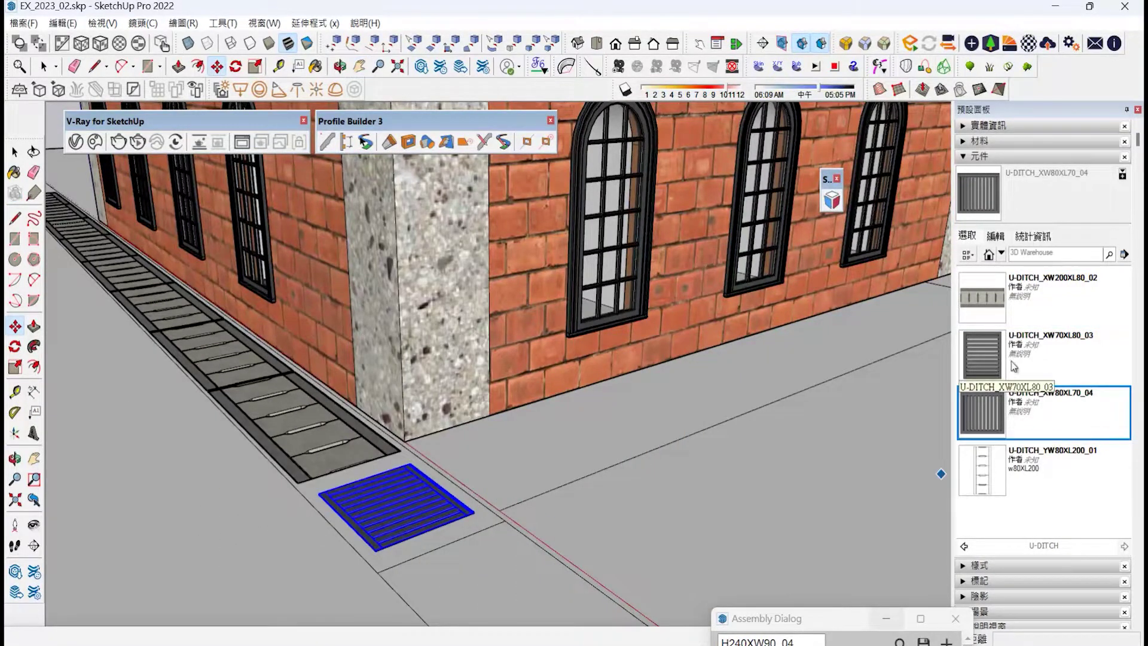
- Place the component U-DITCH_YW80XL200_01 in the ditch strip at the start of the three-window wall
left_click(981, 297)
left_click(981, 470)
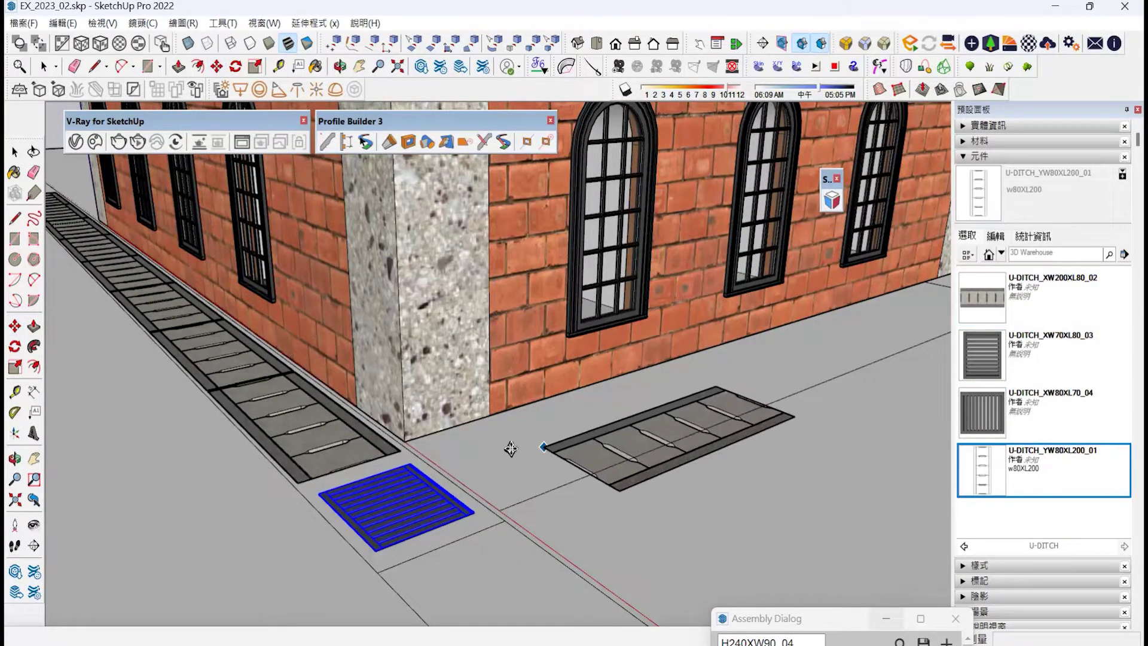
left_click(425, 447)
- Align the ditch cover against the corner grate in the three-window wall's strip and copy it twice end to end
left_click(683, 418)
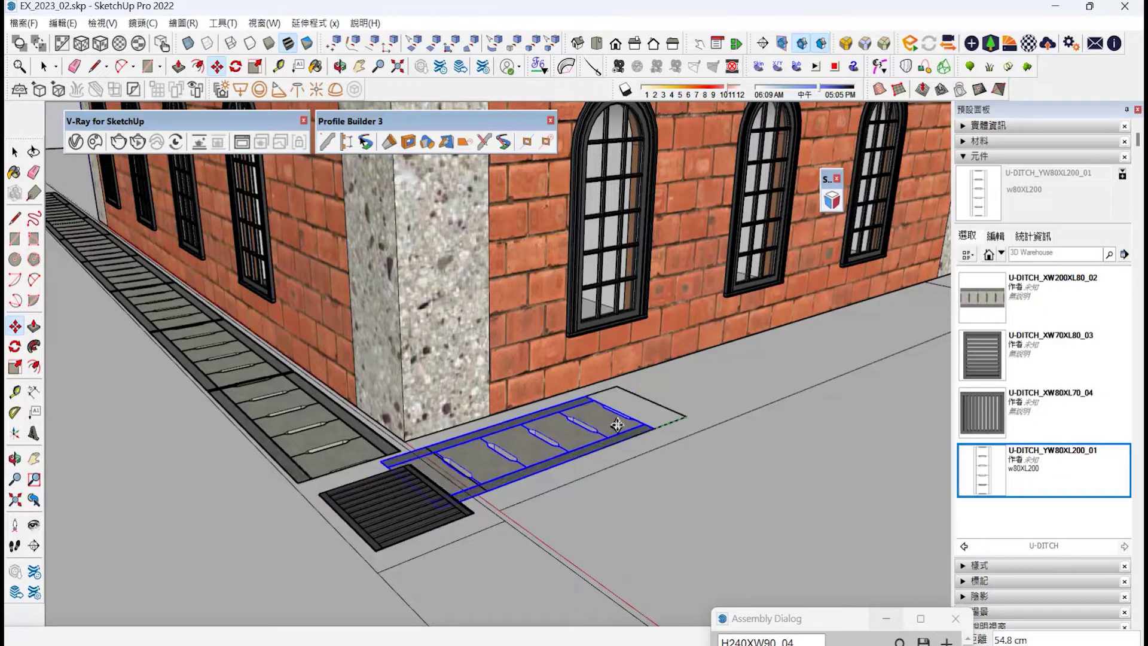
scroll(622, 425, "down", 1)
key("ctrl")
left_click(795, 372)
left_click(796, 372)
key("ctrl")
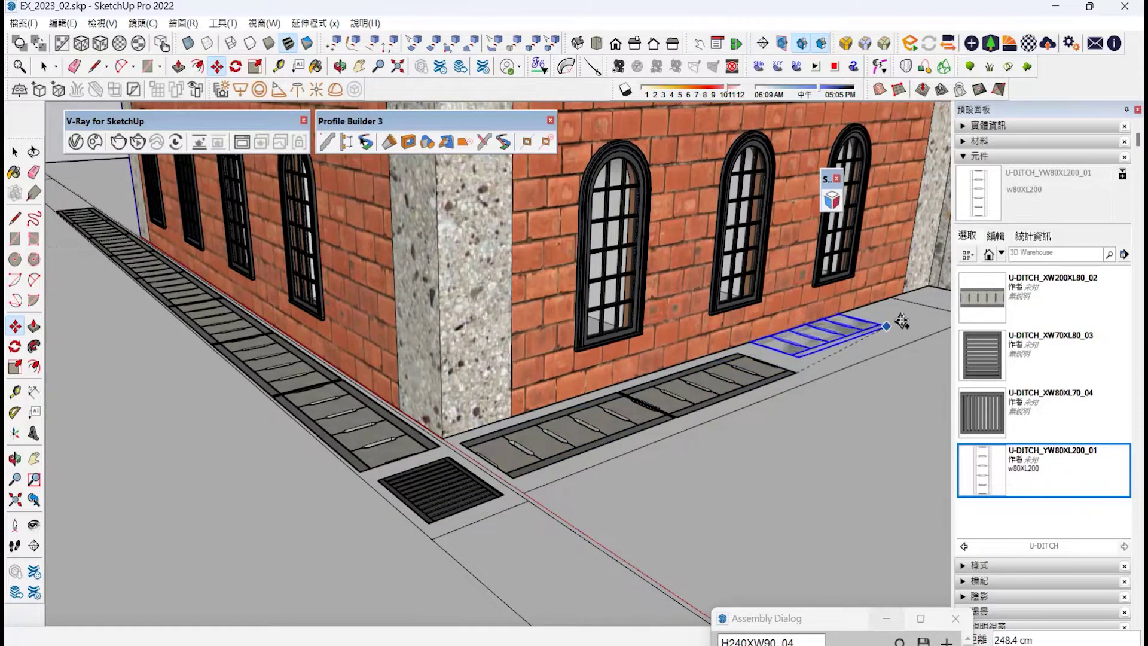
left_click(891, 336)
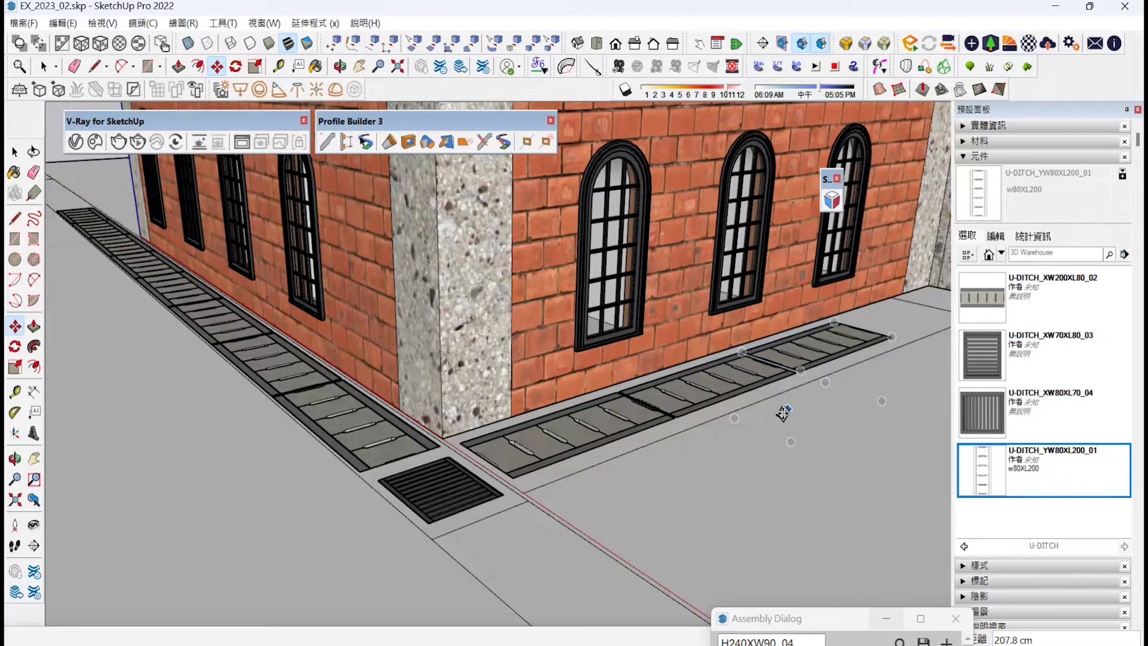
- Push the ground areas on both sides of the road down by about 14 cm and erase the dividing lines across the road
scroll(622, 475, "down", 3)
left_click(21, 460)
left_click_drag(532, 359, 454, 305)
scroll(442, 306, "down", 2)
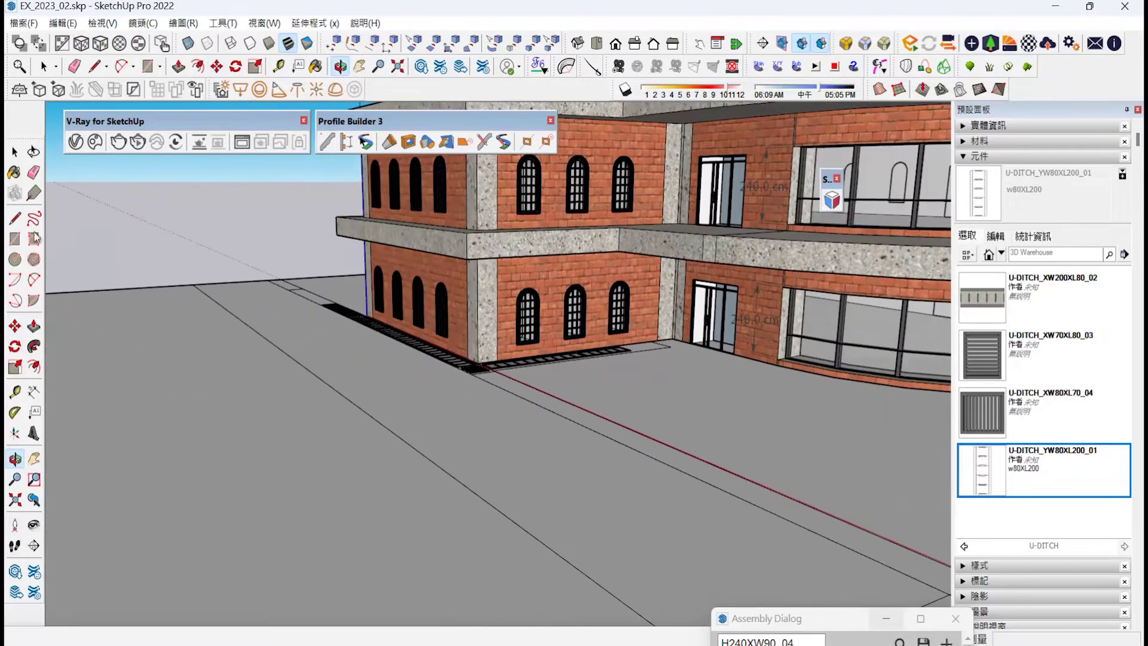
left_click(35, 329)
left_click(133, 371)
left_click(134, 388)
scroll(168, 327, "down", 3)
scroll(597, 427, "up", 3)
scroll(574, 439, "down", 2)
left_click(575, 442)
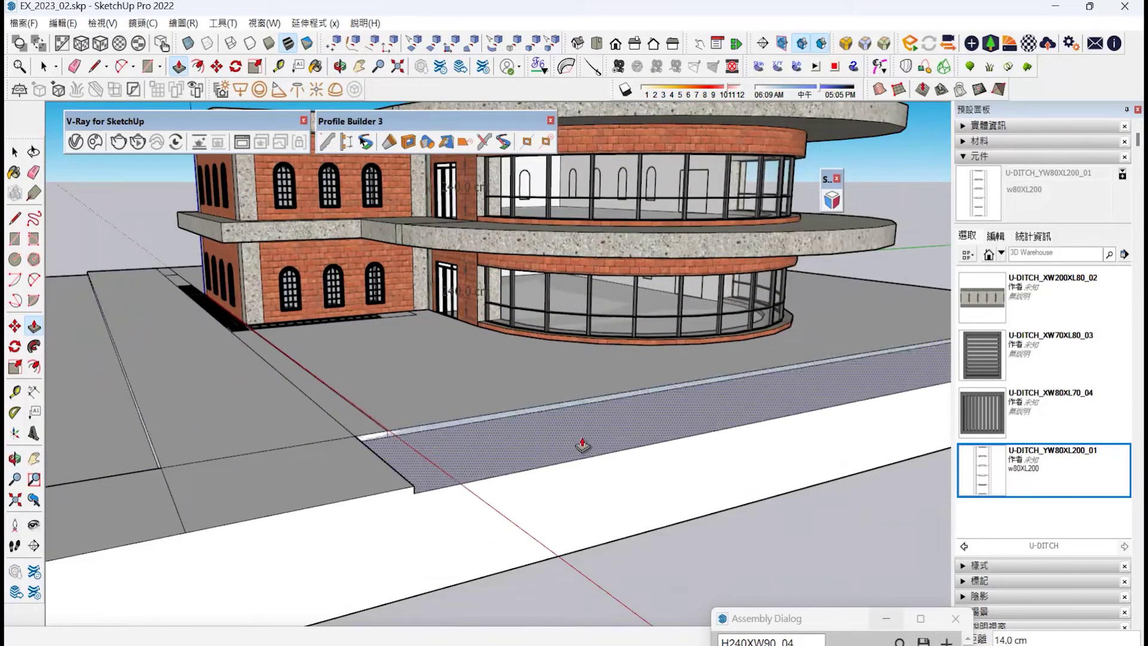
left_click(34, 173)
scroll(782, 486, "down", 2)
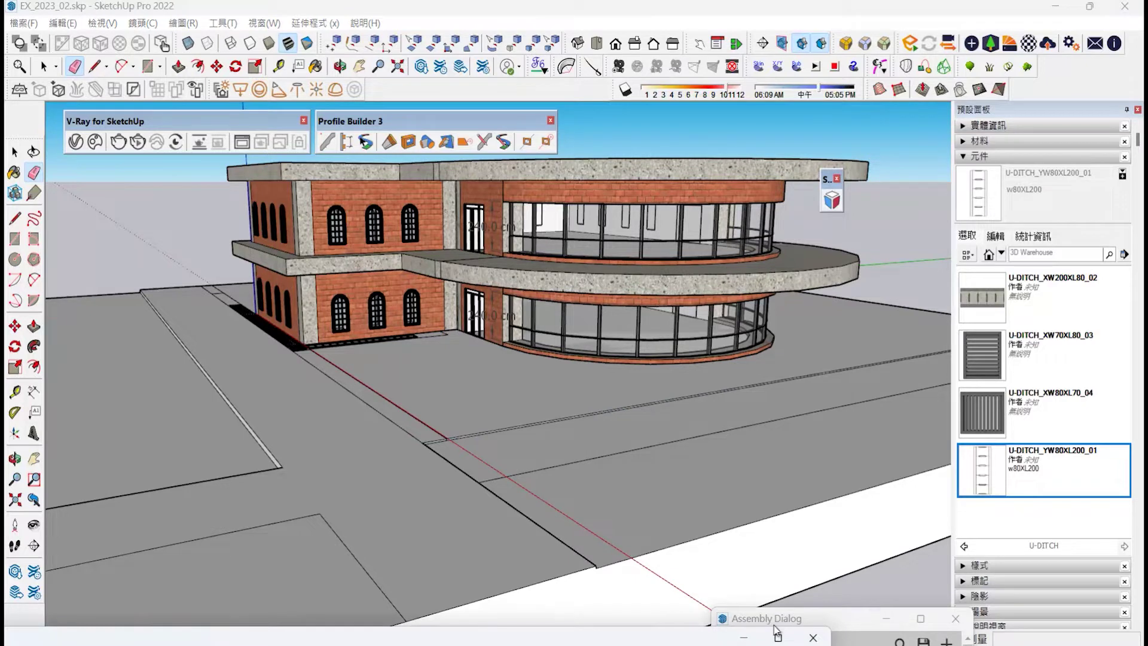
- Paint the road and the forecourt around the building with japan_013 from the ground folder of SK Material Browser
left_click(778, 638)
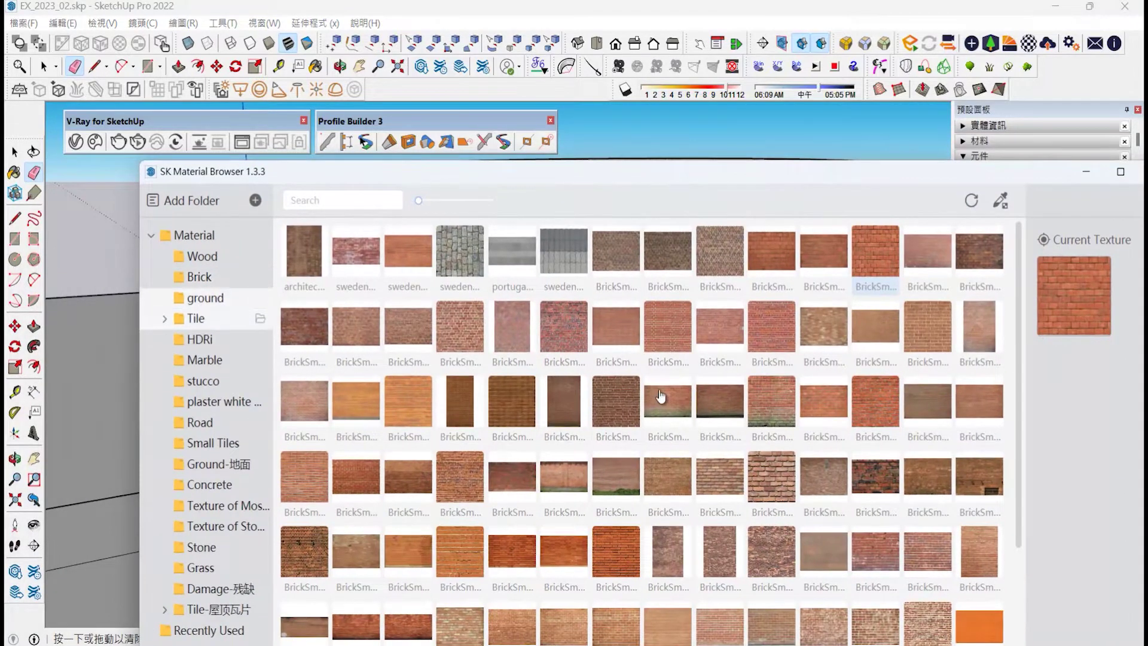
left_click_drag(486, 179, 612, 189)
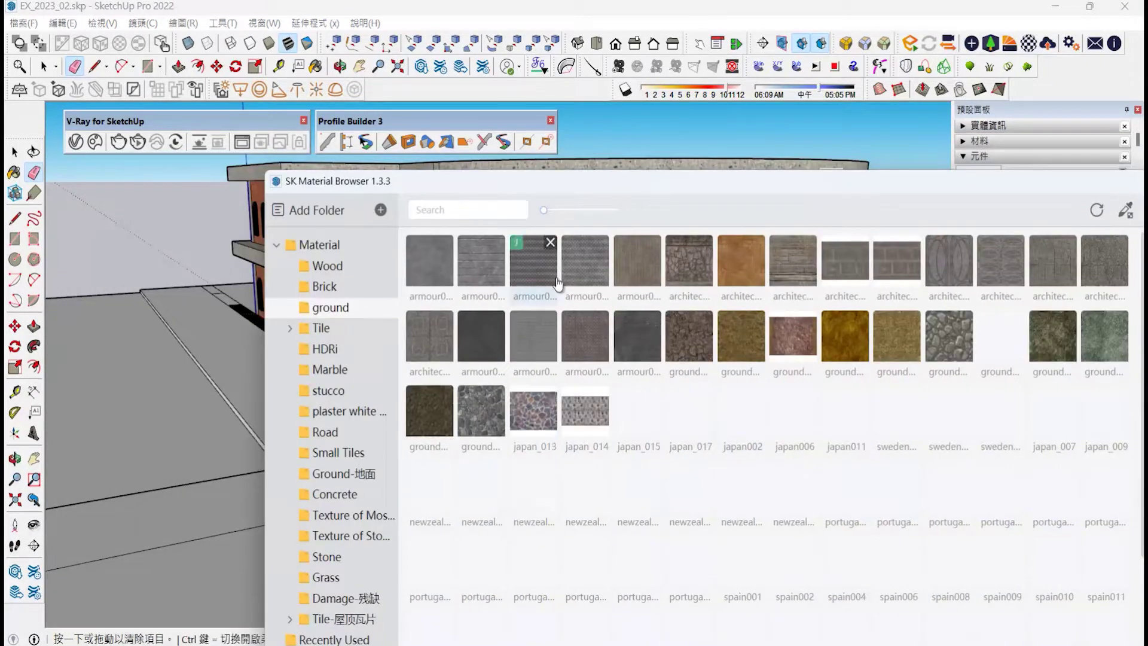
left_click(533, 410)
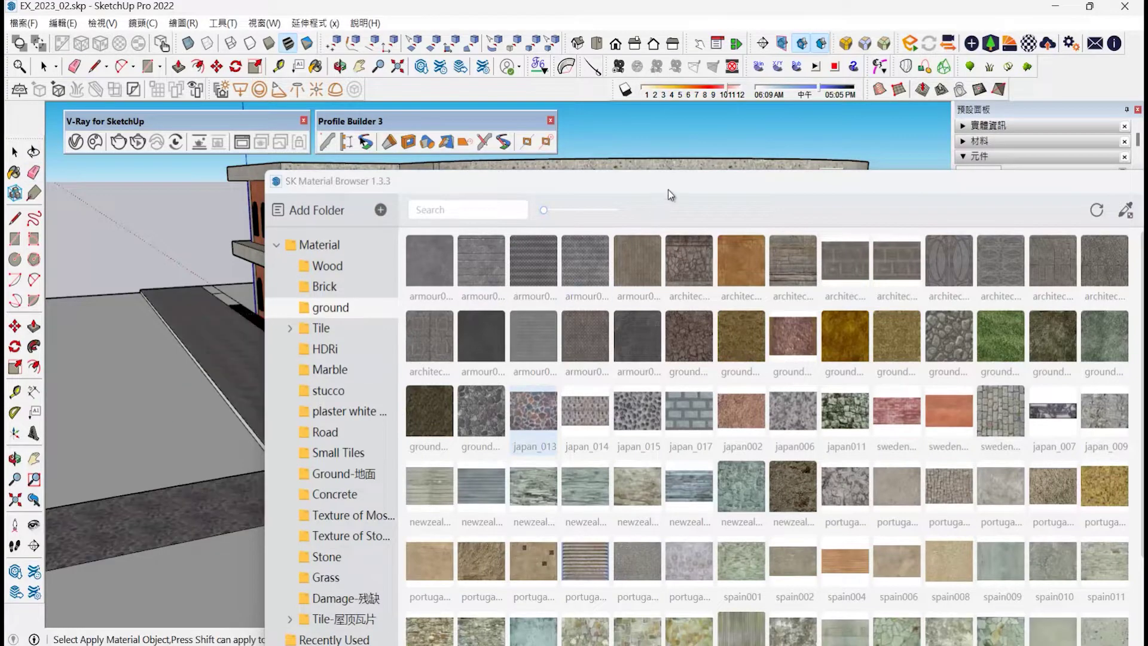
left_click_drag(663, 181, 590, 515)
left_click(63, 23)
left_click(72, 41)
left_click(342, 359)
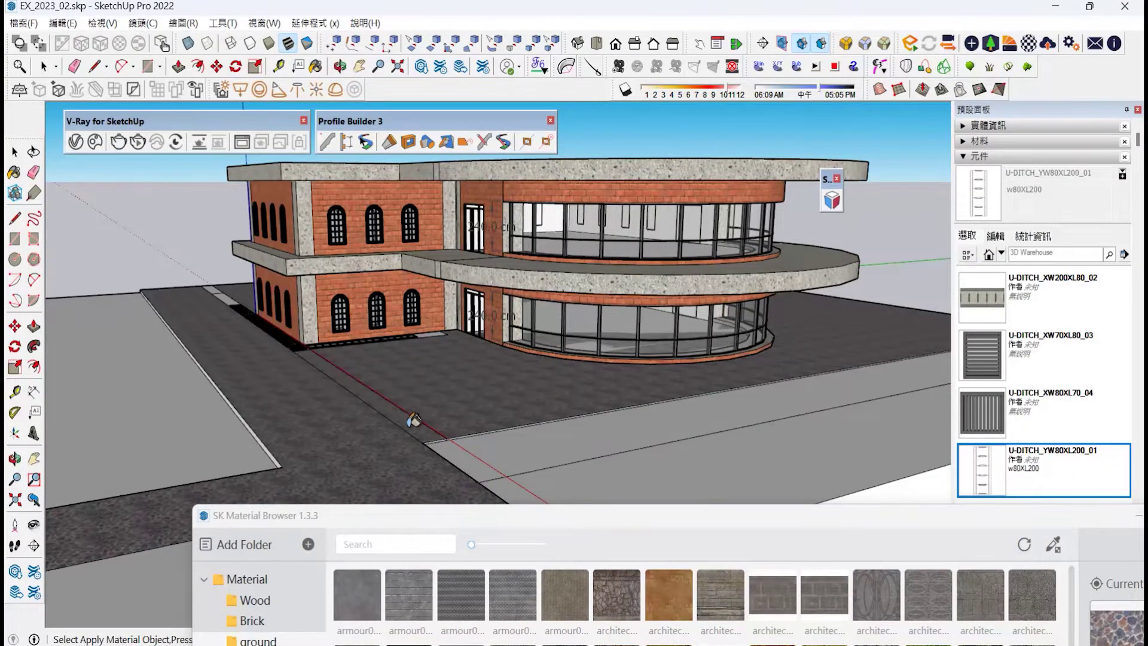
scroll(414, 421, "down", 2)
- Set the scale of the japan_013 texture on the forecourt to 2.0
left_click_drag(469, 529, 284, 189)
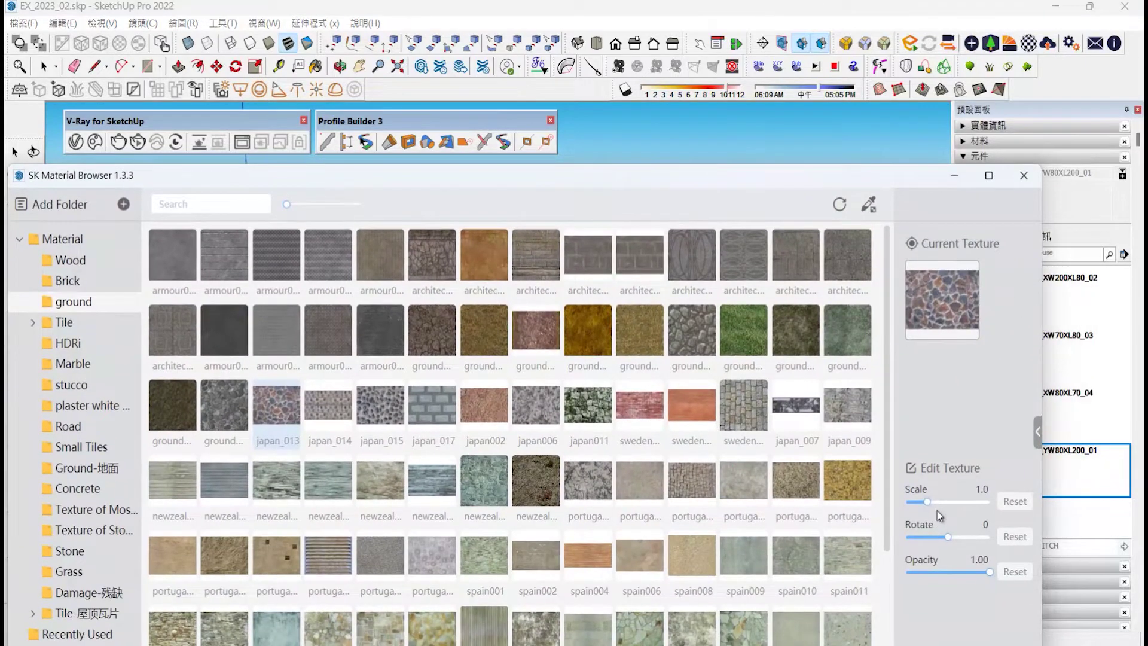
left_click_drag(702, 176, 197, 199)
scroll(675, 337, "up", 5)
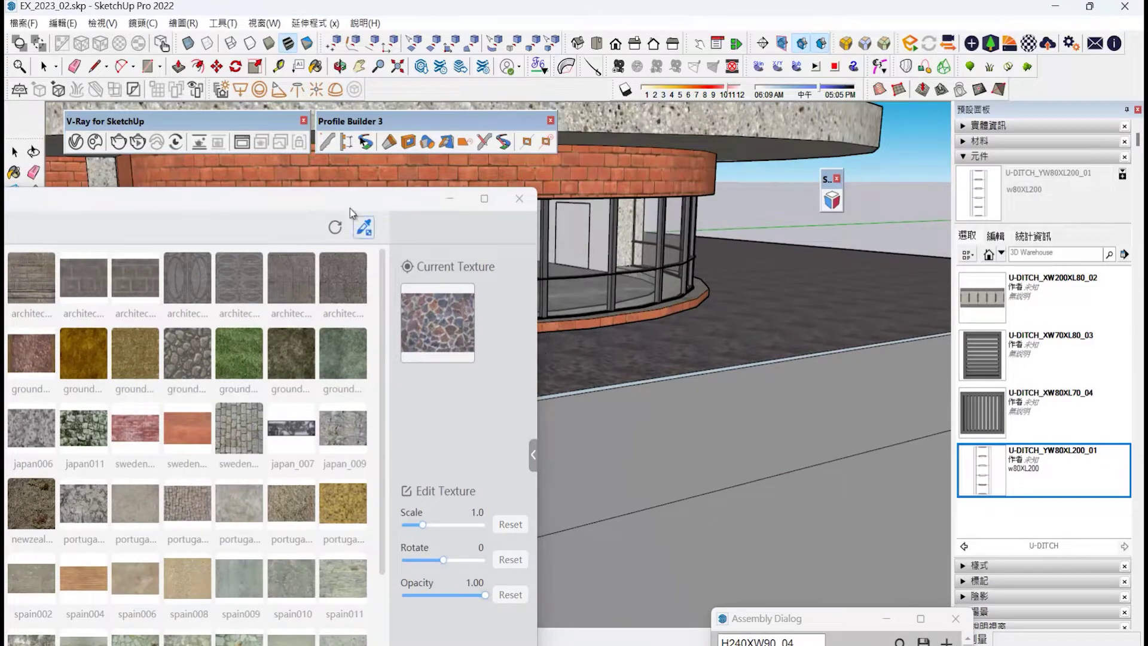
left_click_drag(358, 206, 340, 99)
left_click_drag(421, 417, 429, 416)
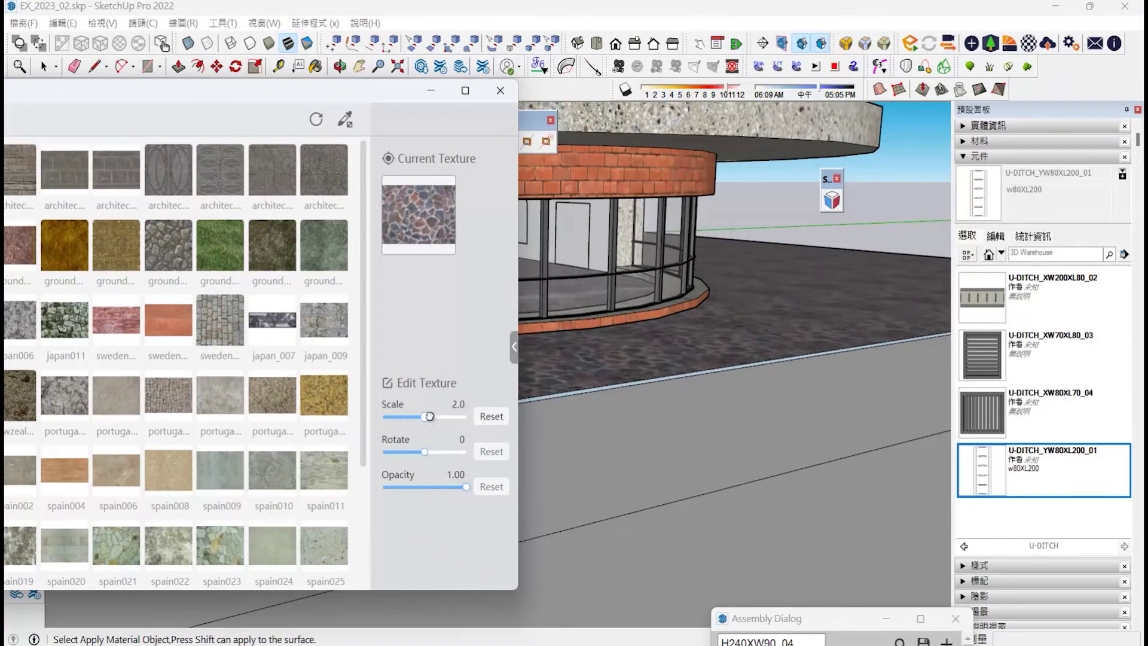
left_click_drag(328, 100, 876, 618)
scroll(693, 394, "down", 7)
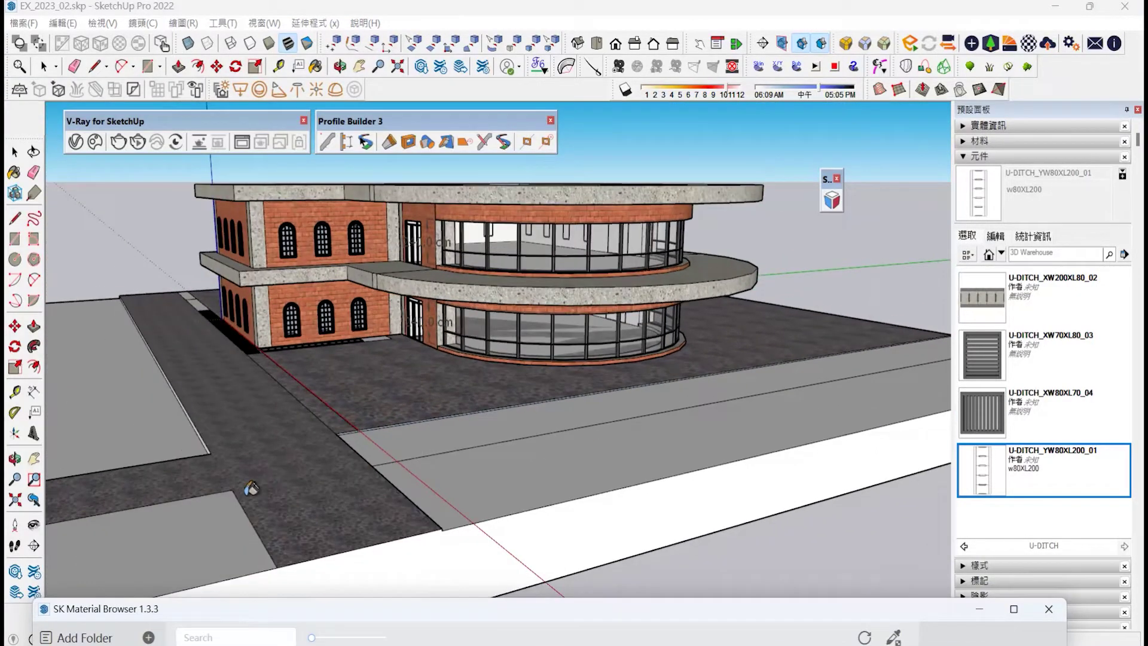
- Sample the rescaled japan_013 stone material from the forecourt and paint the road with it
scroll(248, 412, "up", 1)
left_click(14, 173)
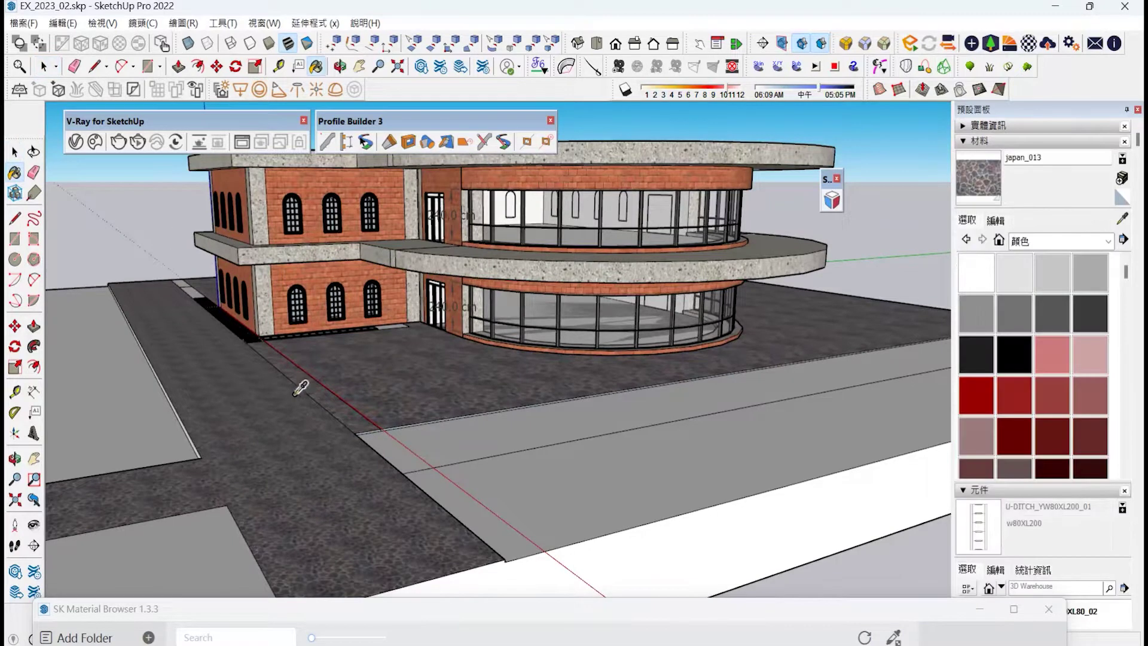
left_click(182, 508)
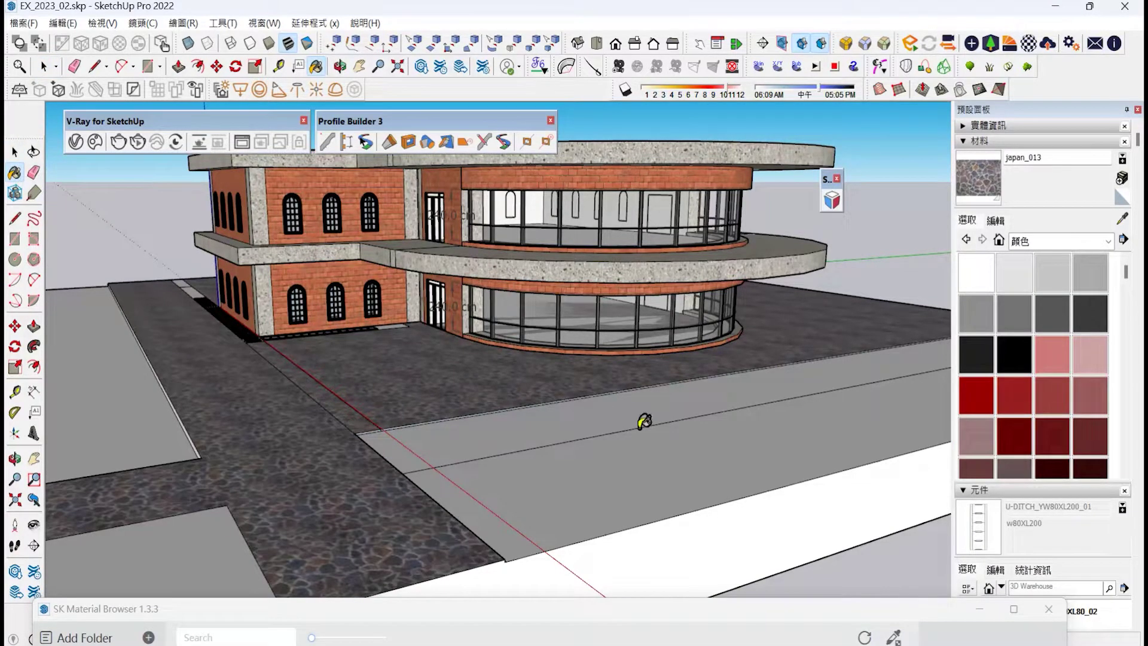
- Repaint the forecourt around the building with the 0038-tadao-ando concrete material from the concrete collection
left_click(1076, 242)
scroll(1053, 323, "up", 3)
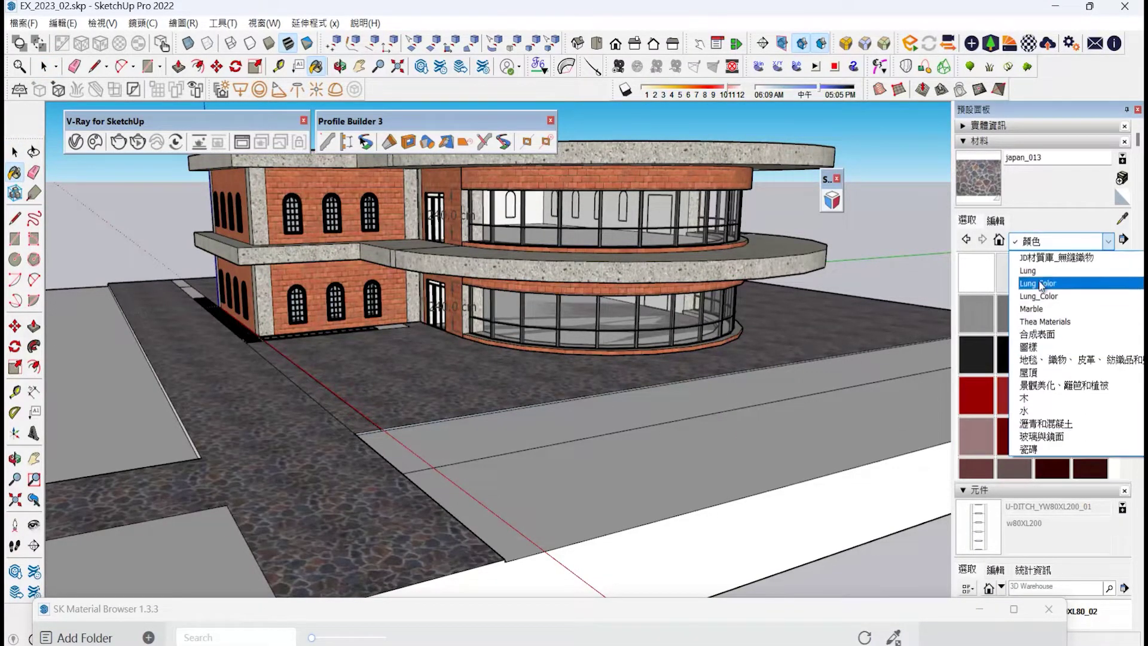
left_click(1023, 323)
left_click(976, 395)
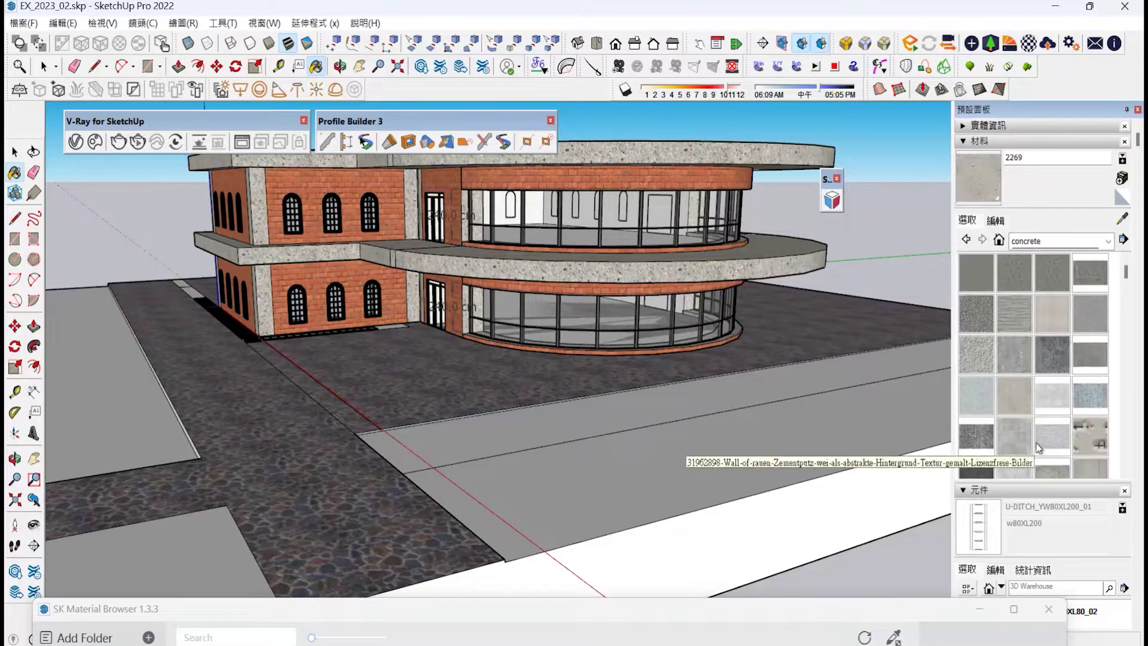
left_click(583, 366)
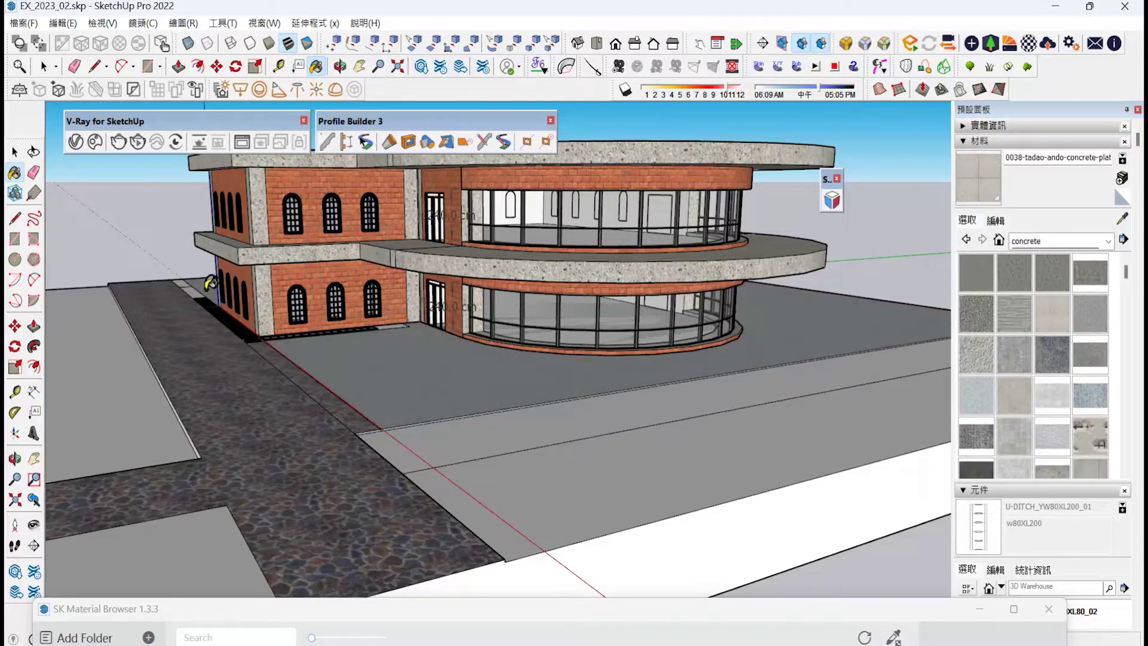
- Paint the lawns on both sides of the road with Vegetation_Grass1 from the landscaping, fencing and vegetation collection (景觀美化、籬笆和植被)
scroll(404, 437, "down", 3)
left_click(16, 460)
mouse_move(287, 458)
left_mouse_down()
mouse_move(440, 405)
mouse_move(357, 377)
left_mouse_up()
left_click(1077, 241)
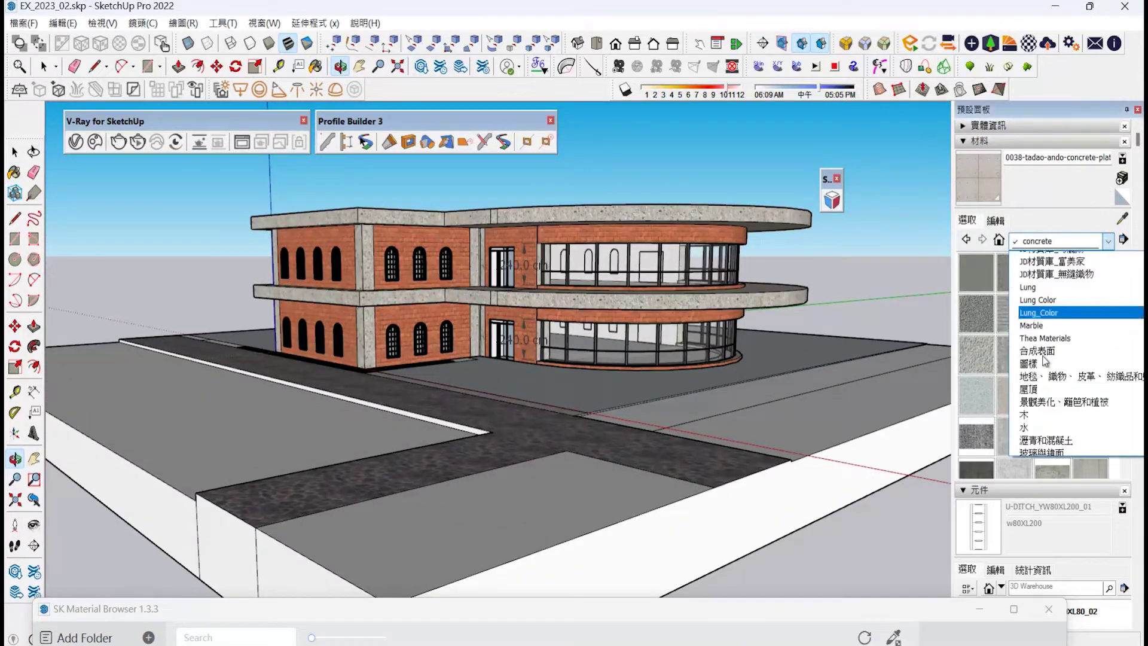
left_click(1035, 395)
scroll(1025, 428, "down", 5)
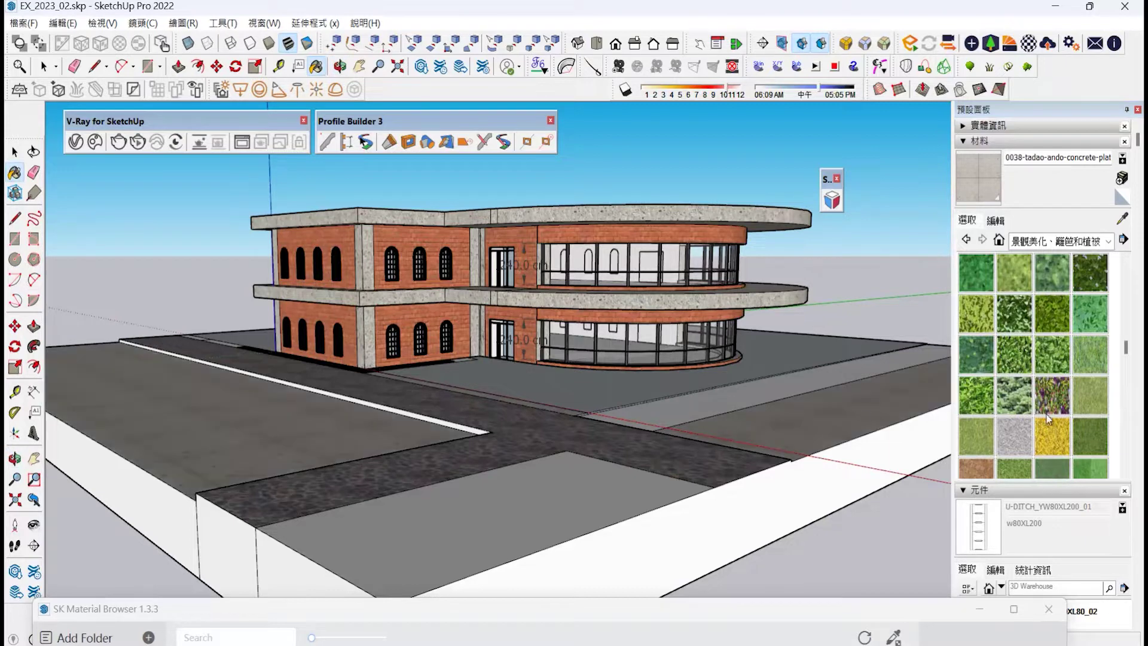
left_click(1089, 406)
left_click(697, 404)
scroll(211, 367, "up", 2)
left_click(251, 469)
scroll(257, 478, "down", 2)
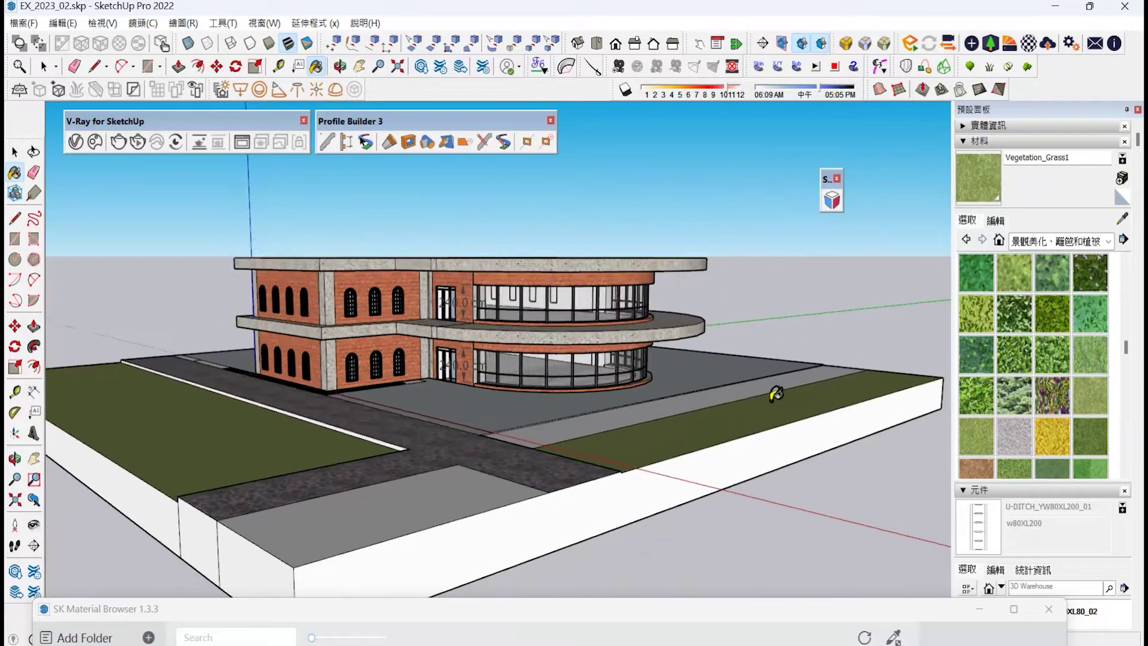
- Paint the remaining strip between the forecourt and the outer lawn with Vegetation_Grass1
scroll(750, 415, "up", 2)
left_click(463, 444)
scroll(466, 443, "down", 2)
scroll(679, 459, "down", 2)
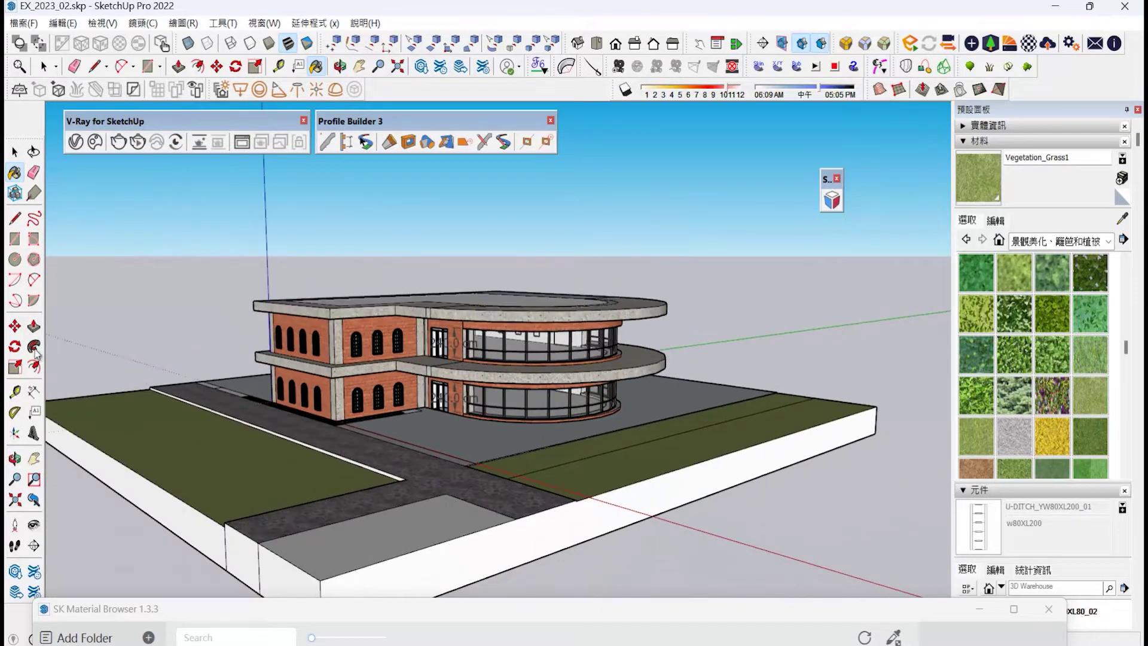
- Push/Pull the ground slab's side faces outward beside the lawn on the four-window side and at the road's end
left_click(34, 326)
left_click(161, 510)
left_click(84, 536)
left_click(237, 546)
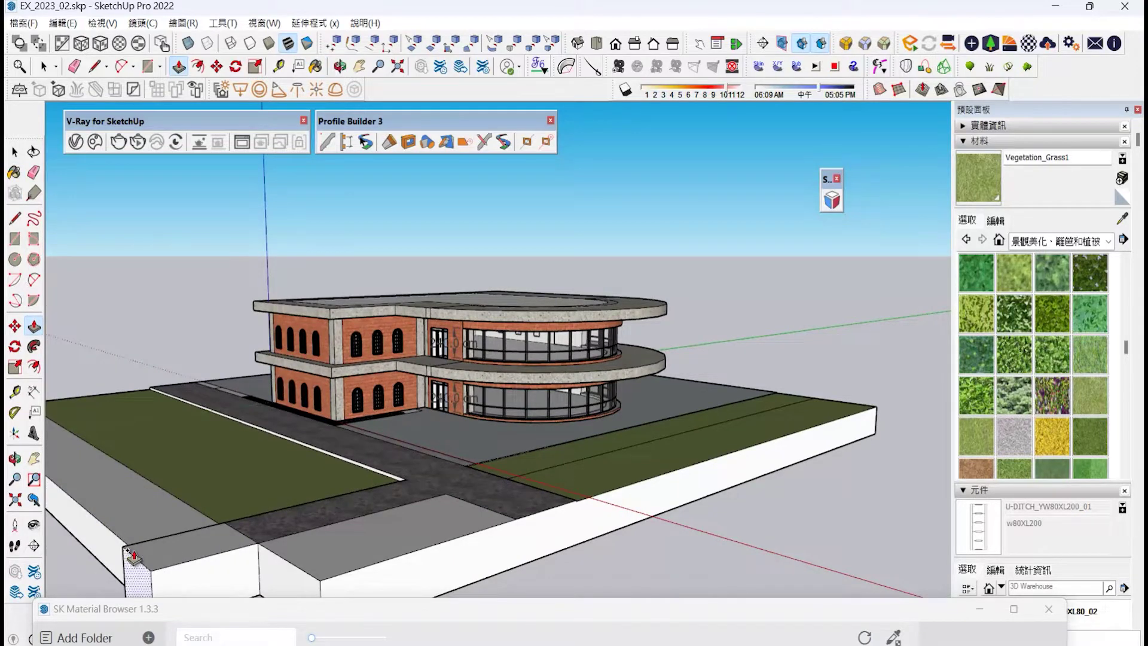
- Import Palm Tree 85-03 from the vegetation trees category of the Chaos Cosmos browser
middle_click_drag(263, 568, 403, 367)
left_click(95, 143)
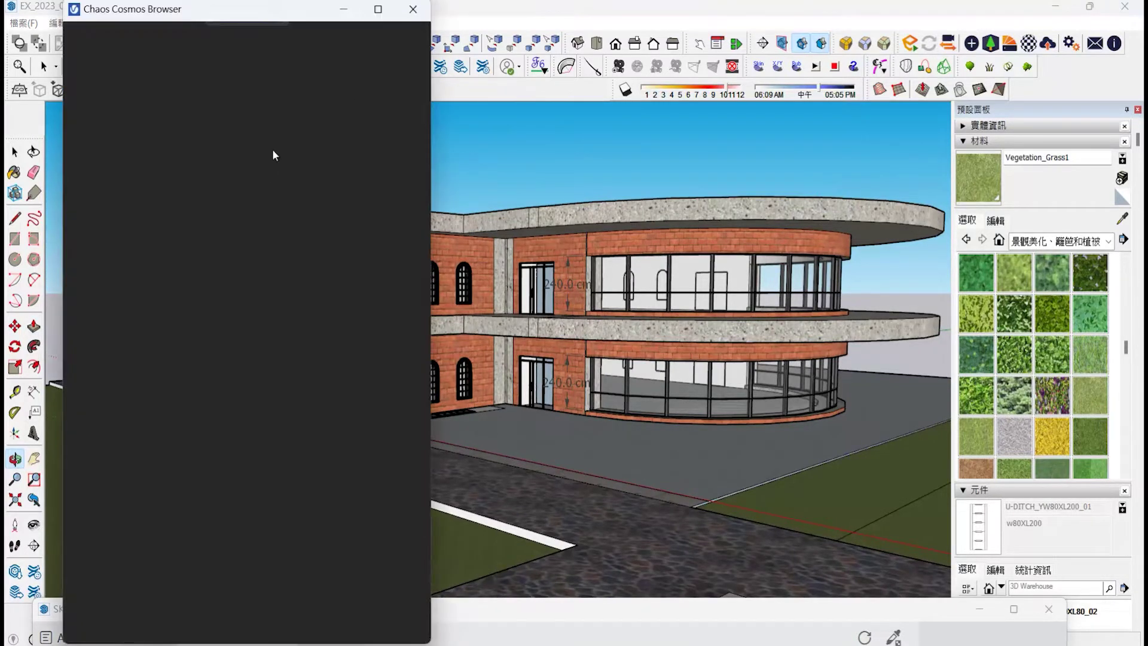
left_click(333, 278)
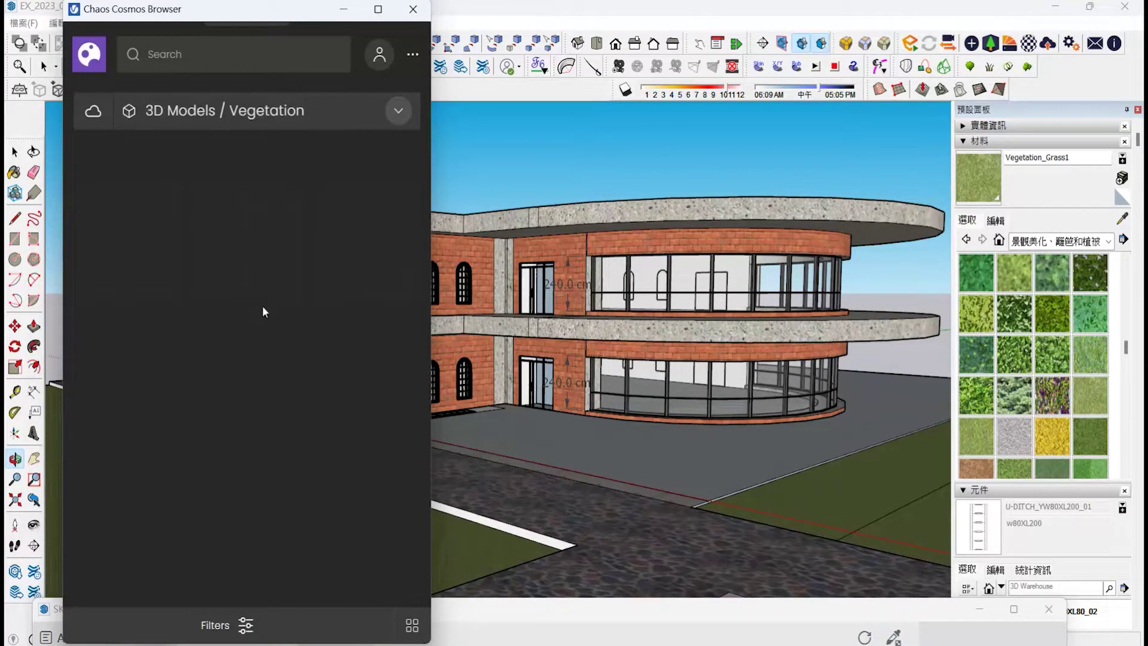
scroll(276, 344, "down", 3)
scroll(265, 257, "up", 1)
left_click(241, 114)
left_click(185, 324)
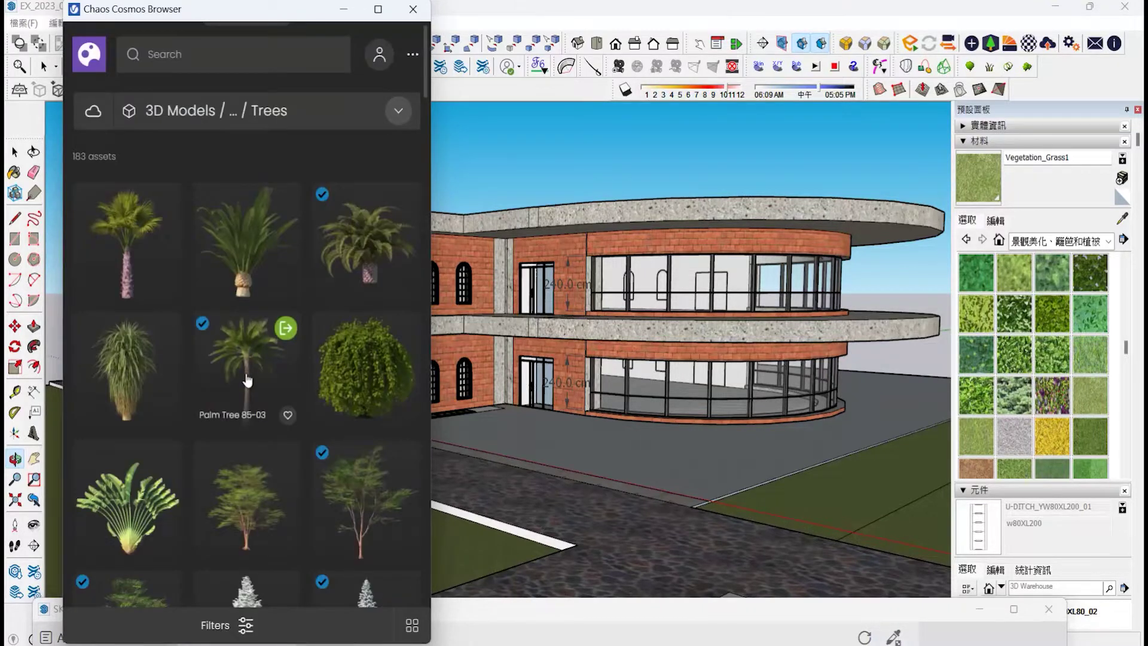
left_click(247, 380)
left_click(220, 483)
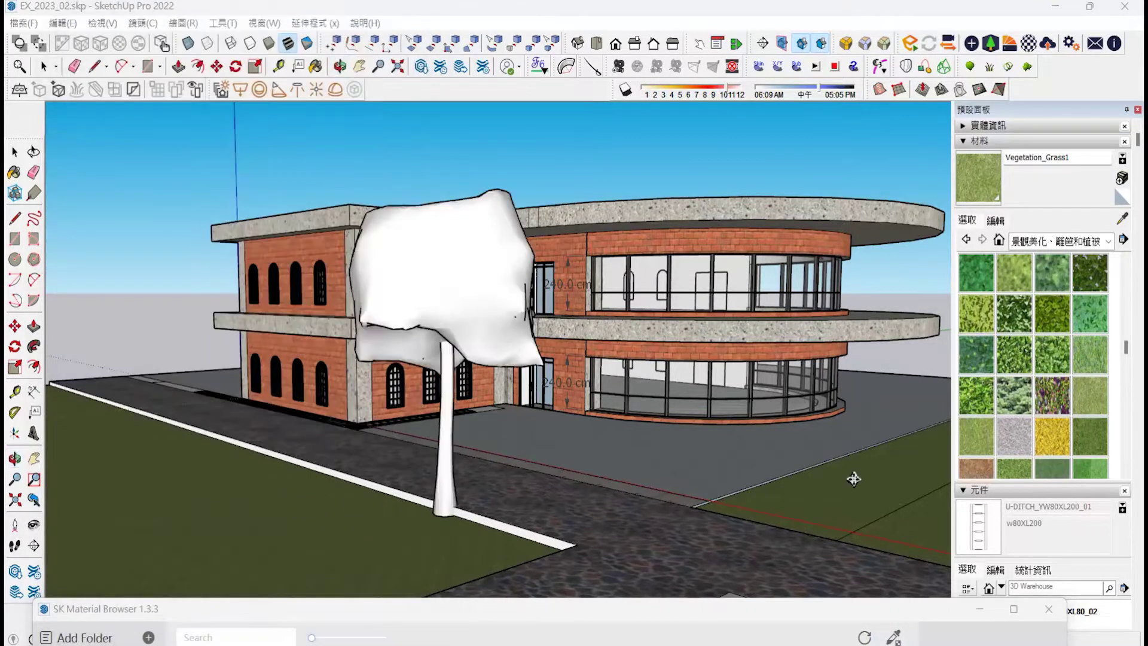
- Place four palm trees in a row on the lawn in front of the curved glass facade
scroll(452, 520, "down", 3)
left_click(597, 504)
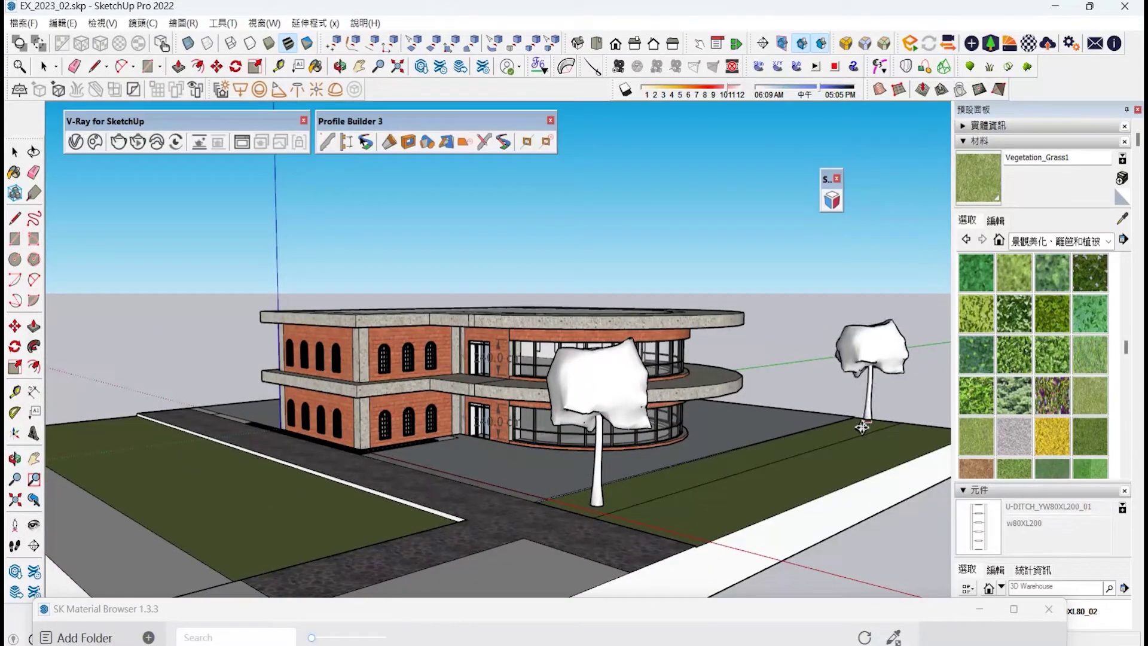
left_click(850, 427)
left_click(791, 445)
left_click(696, 474)
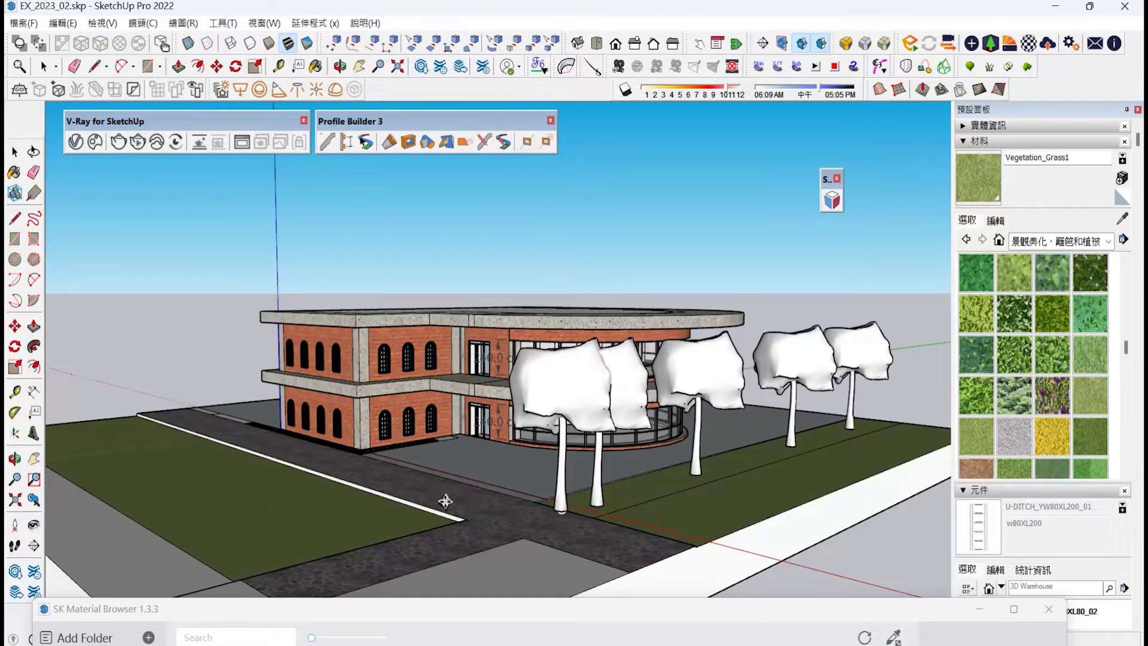
- Place five palm trees in a row on the lawn across the road from the four-window wall
left_click(358, 525)
left_click(112, 425)
left_click(141, 440)
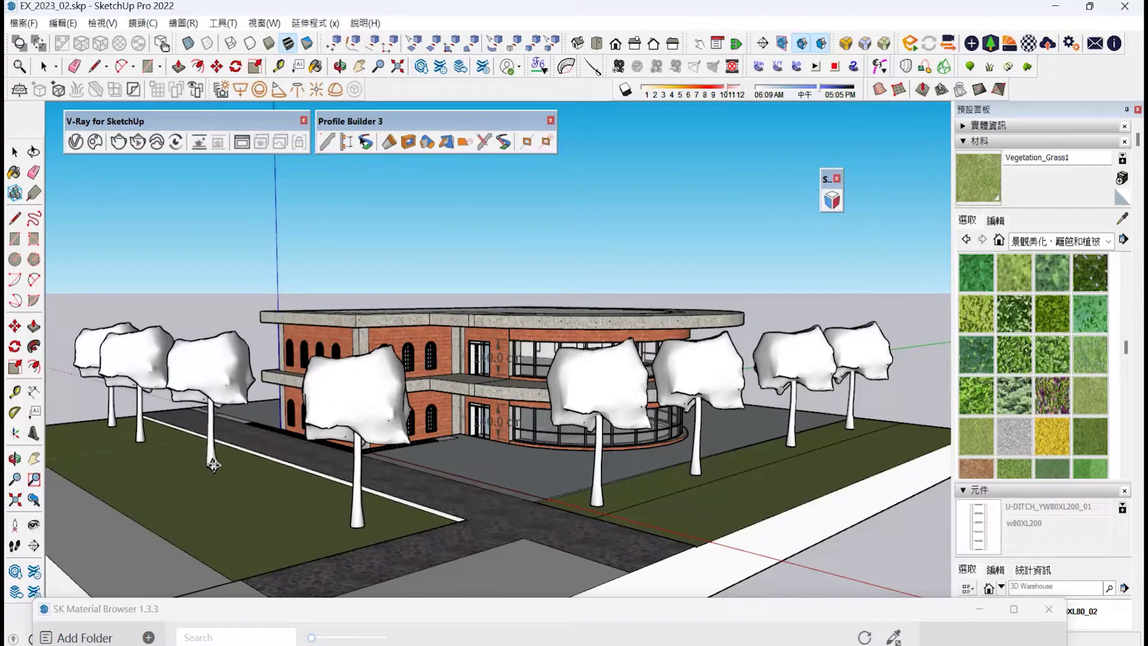
left_click(211, 464)
left_click(275, 499)
- Download and import Hedge 89-06 from the shrubs and bushes category of the Chaos Cosmos browser
left_click(16, 461)
left_click_drag(488, 472, 539, 464)
scroll(538, 460, "up", 4)
scroll(251, 412, "down", 3)
left_click(95, 143)
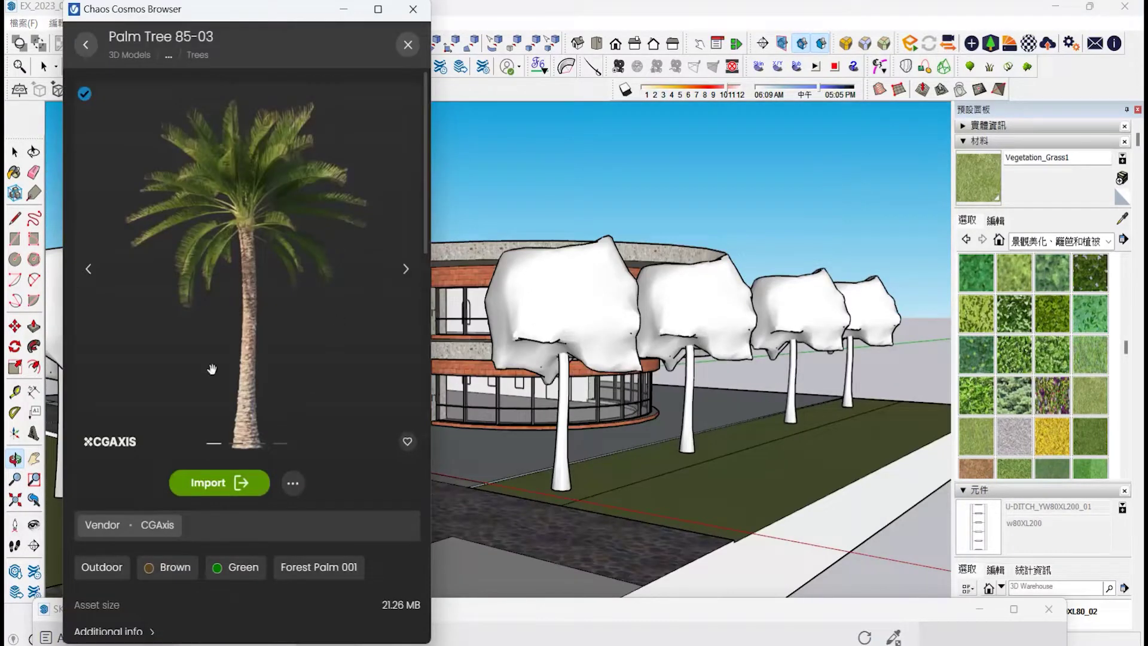
left_click(197, 58)
left_click(196, 113)
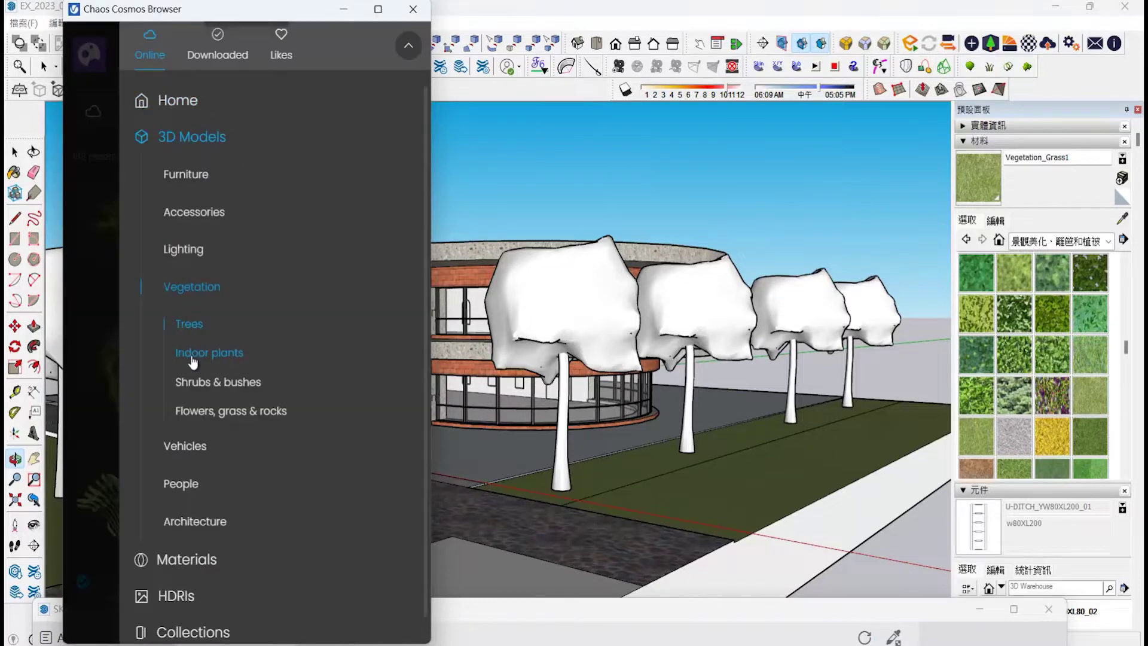
left_click(196, 386)
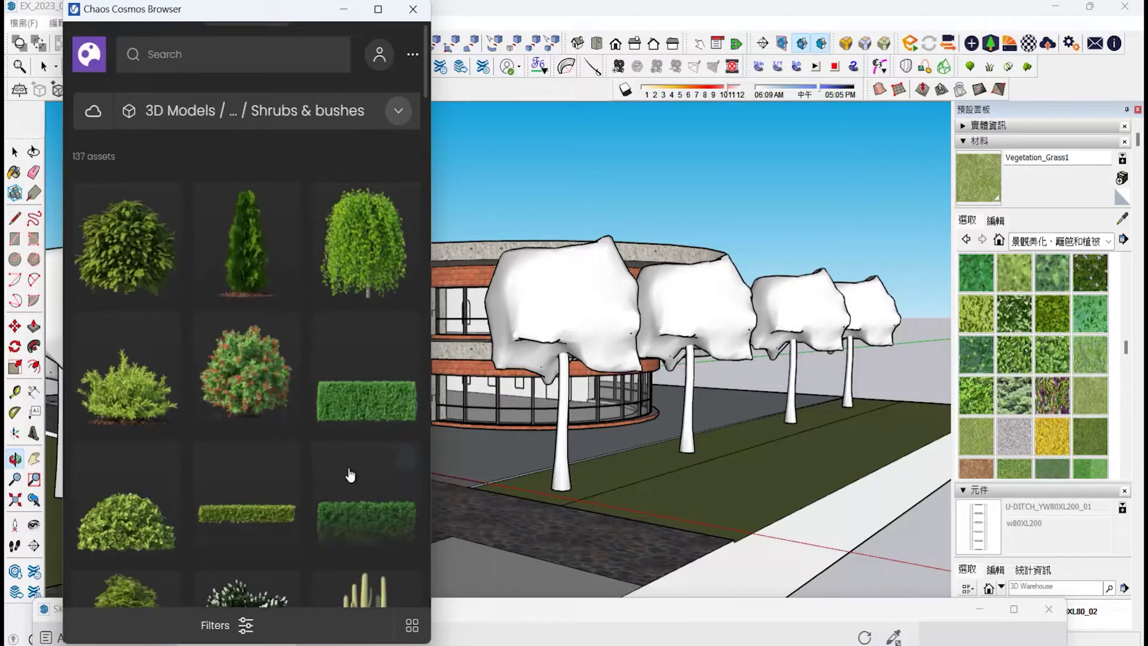
left_click(363, 449)
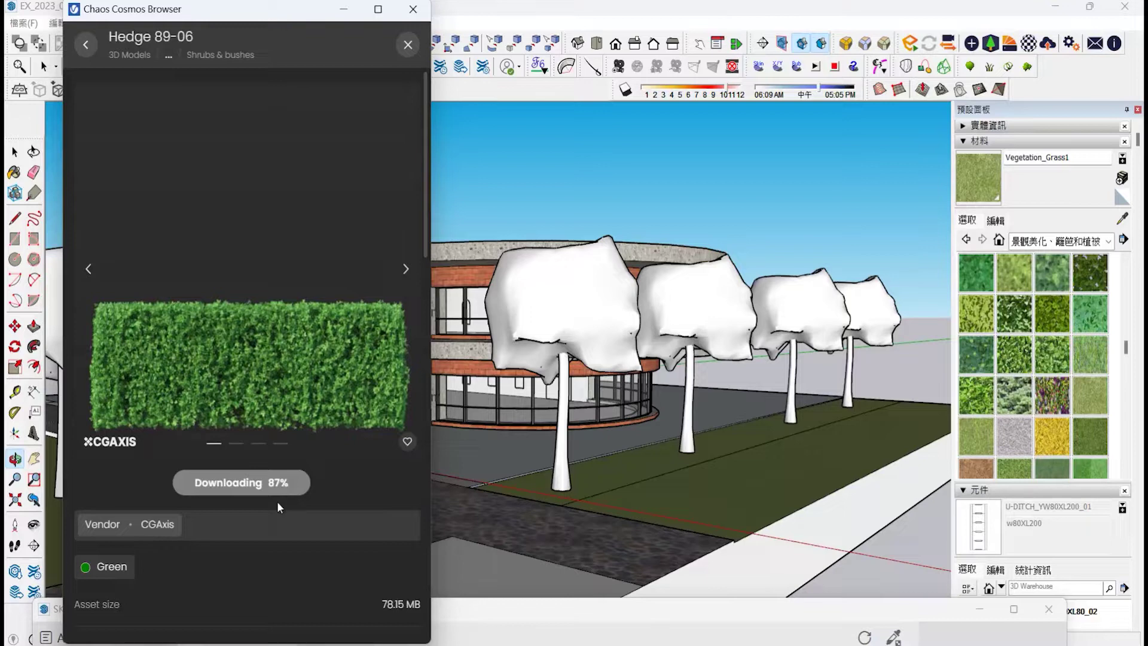
left_click(373, 610)
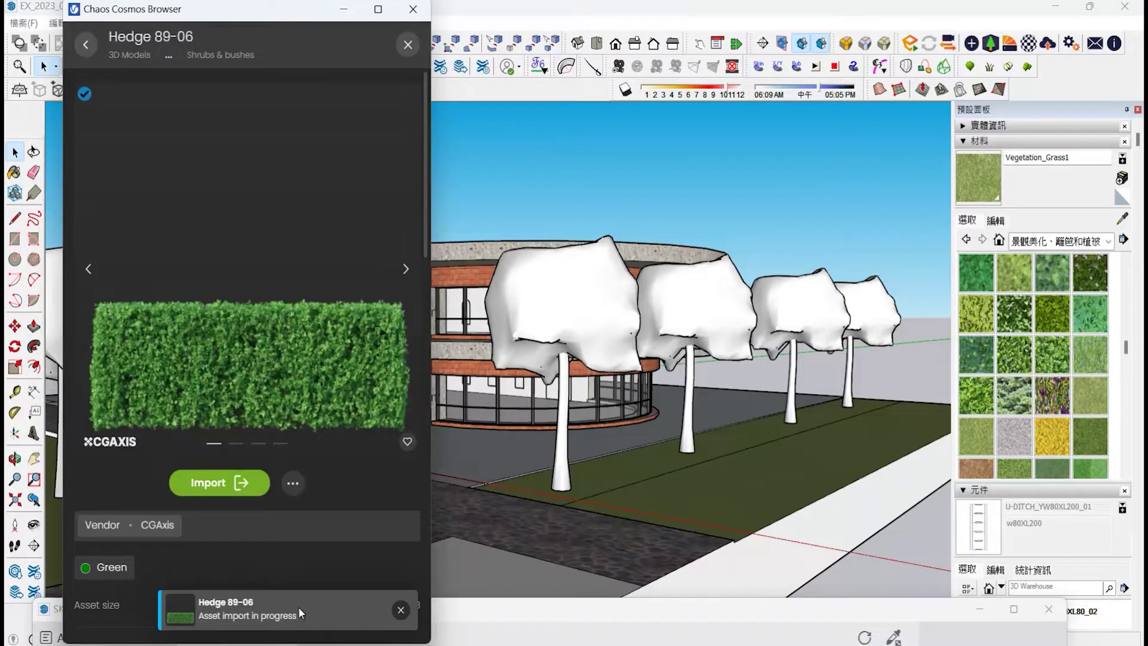
- Place three hedges end to end along the road edge of the lawn in front of the curved glass facade
scroll(358, 478, "up", 3)
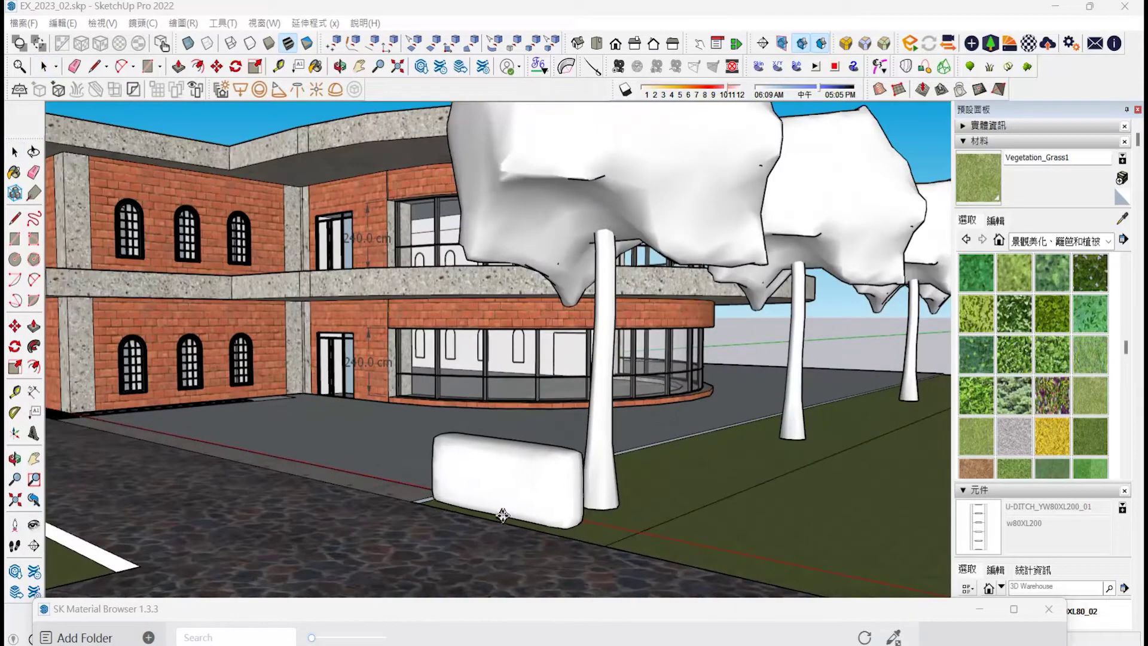
left_click(504, 516)
scroll(628, 546, "down", 1)
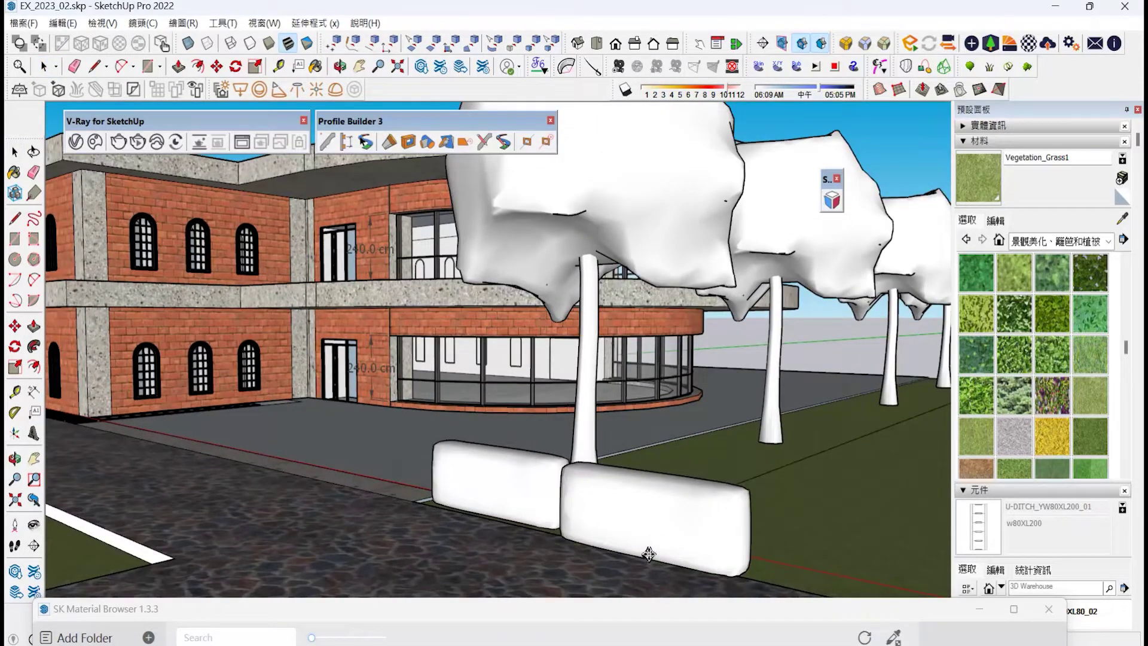
left_click(650, 549)
scroll(335, 478, "down", 2)
scroll(612, 518, "up", 1)
left_click(661, 545)
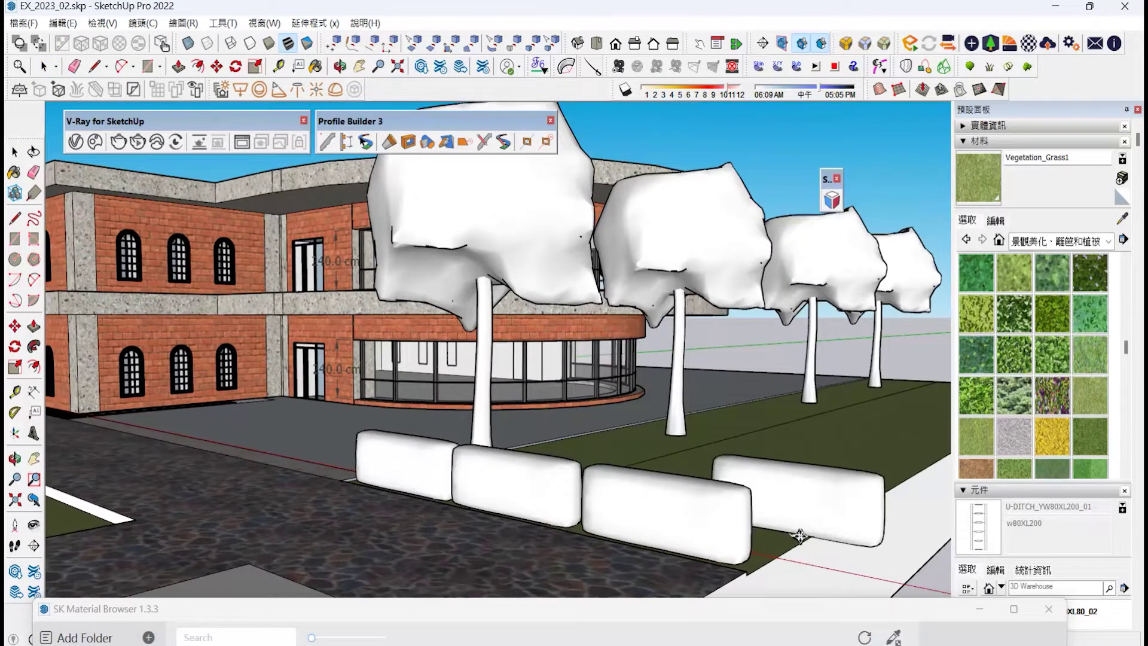
- Place one hedge at the road corner of the opposite lawn and array copies of it along that lawn's white-edged road side
scroll(673, 538, "down", 2)
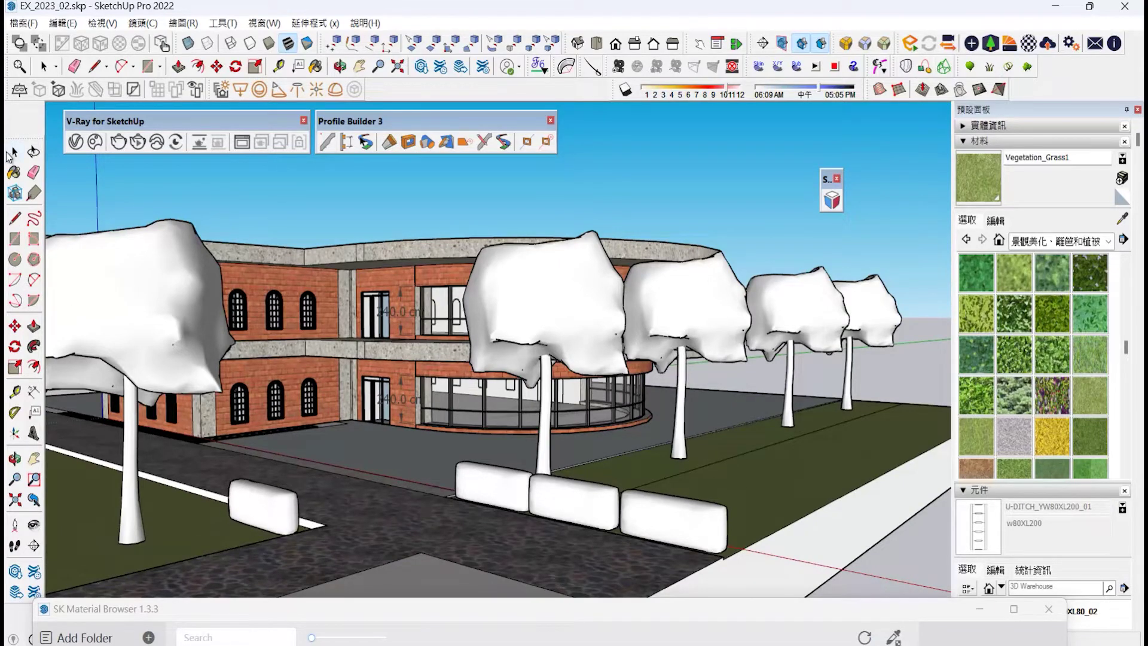
left_click(10, 155)
left_click(412, 9)
left_click(251, 508)
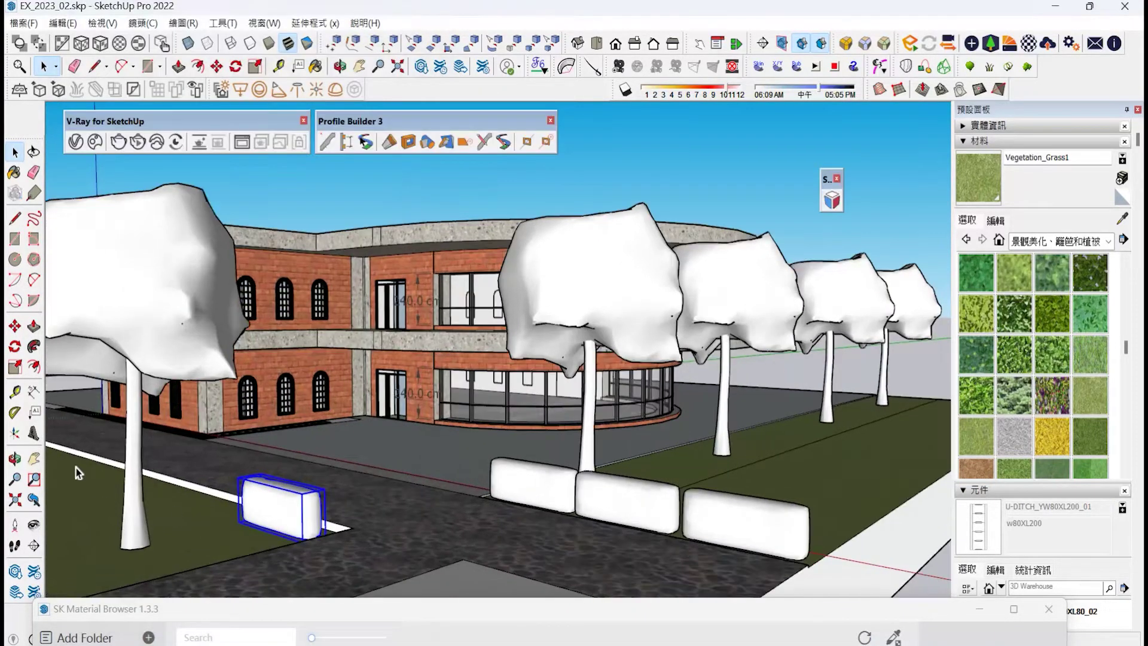
scroll(338, 559, "up", 3)
key("m")
scroll(337, 559, "up", 2)
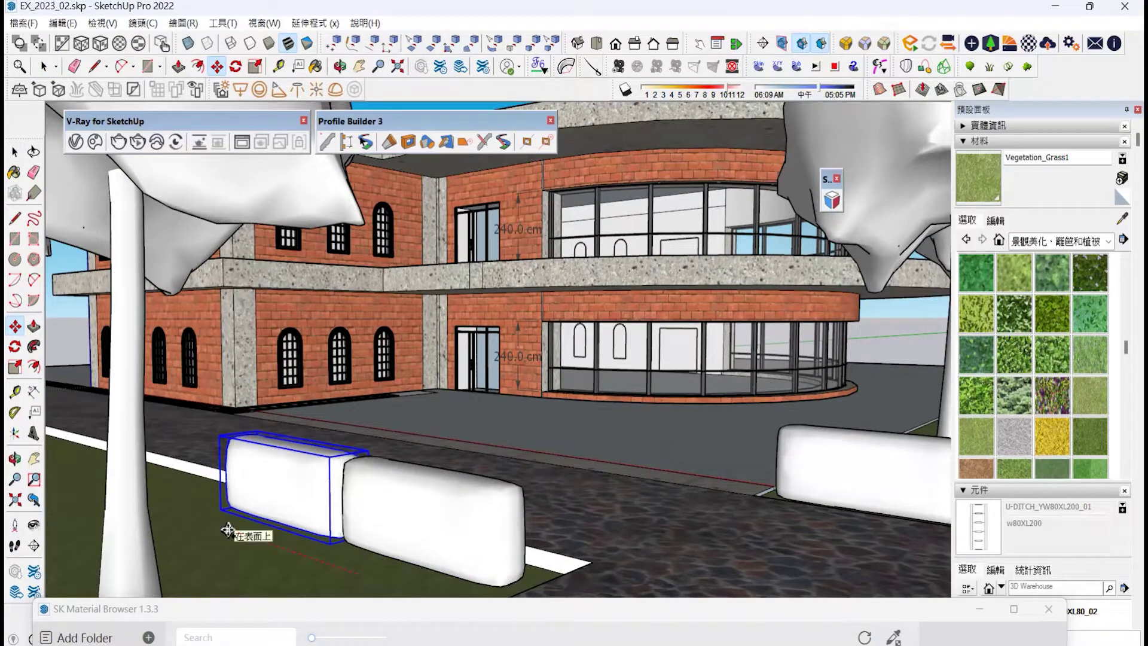
key("Return")
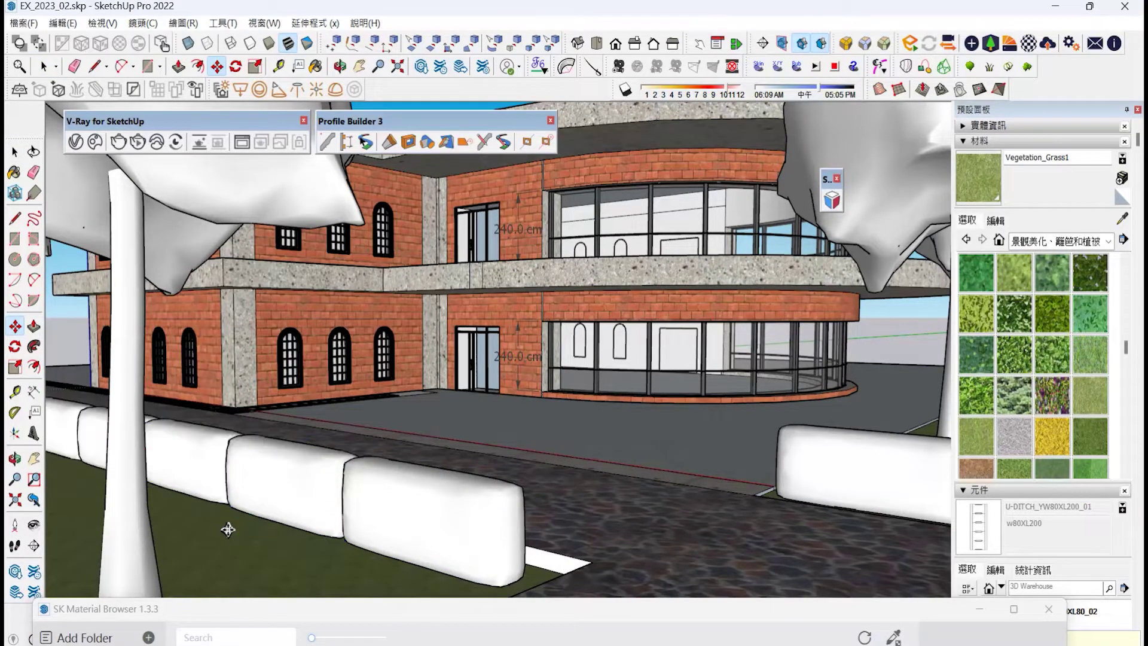
- Copy one hedge from the three-hedge road-side row onto the open lawn beside it
left_click(10, 464)
left_click_drag(481, 443, 403, 448)
scroll(441, 446, "down", 3)
scroll(479, 499, "down", 3)
left_click_drag(545, 510, 522, 526)
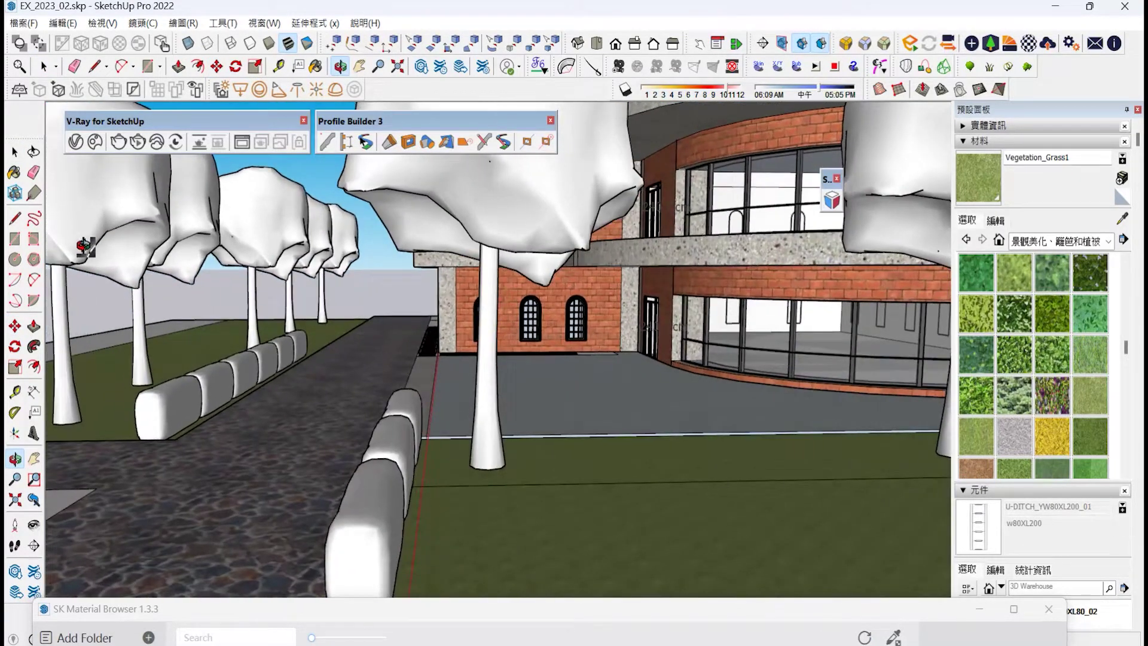
left_click(372, 494)
left_click(519, 497)
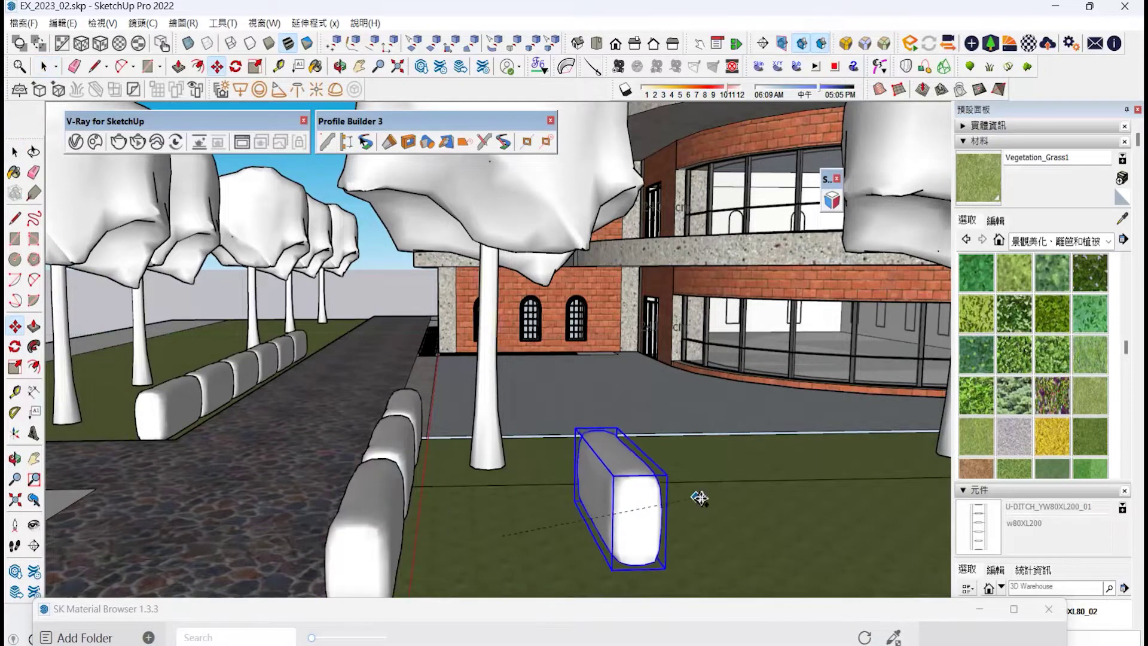
left_click(697, 495)
- Rotate the copied hedge by 90 degrees on the lawn
key("q")
left_click(593, 525)
left_click(599, 544)
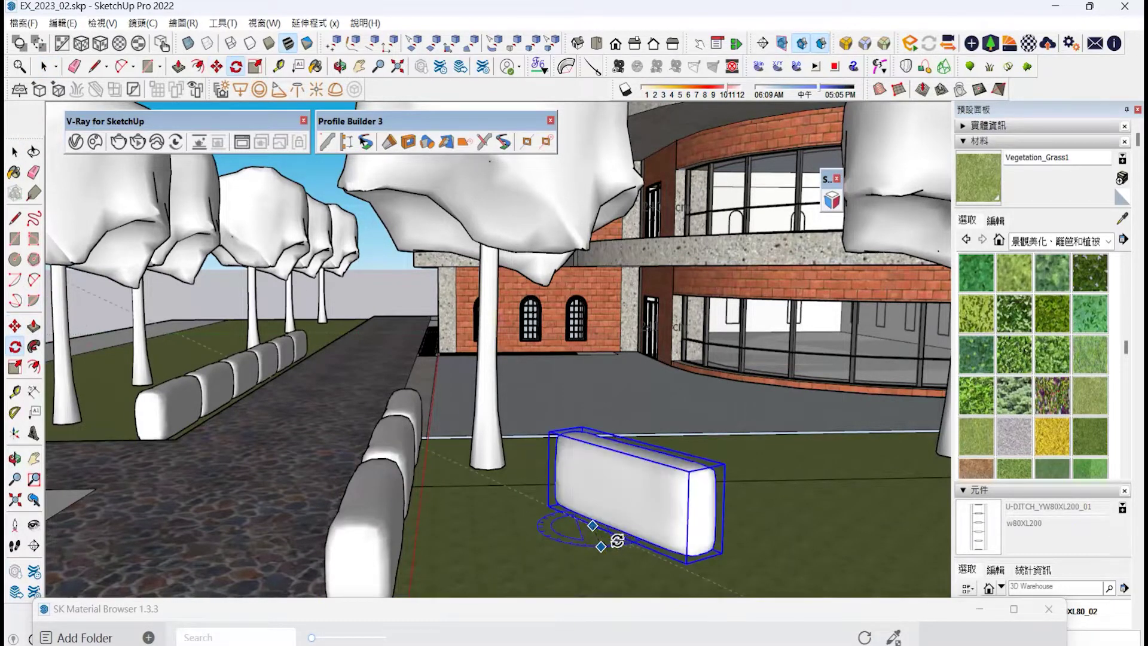
type("90")
key("Return")
- Move the rotated hedge to the lawn's edge beside the paved forecourt, forming a corner with the road-side row
left_click(20, 327)
scroll(556, 538, "up", 3)
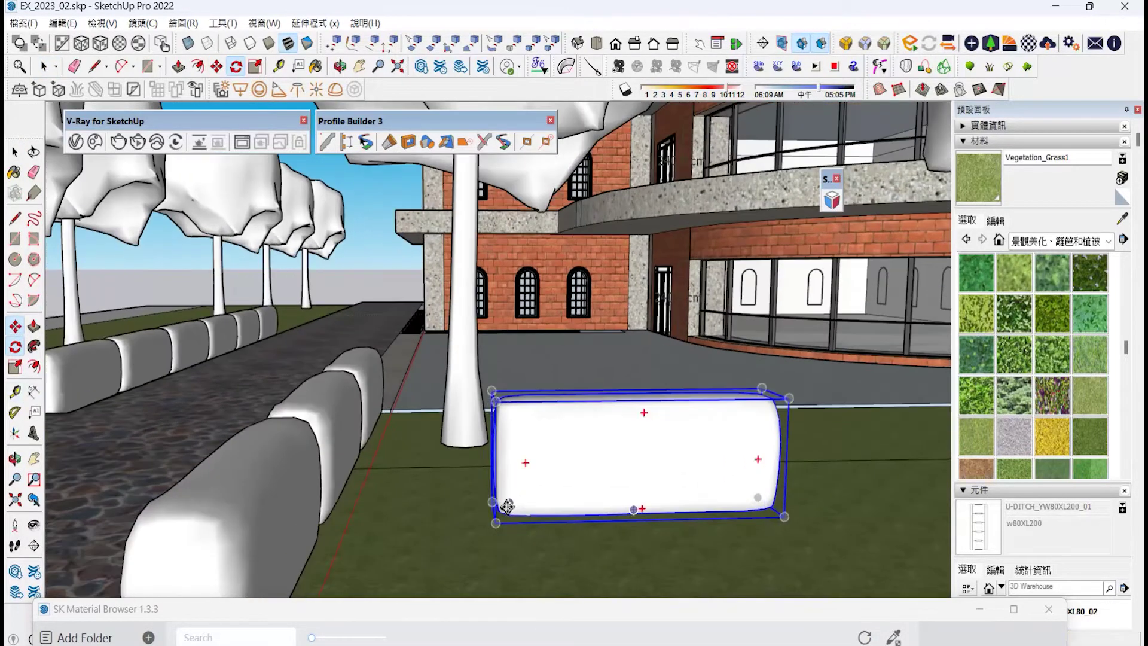
left_click(509, 506)
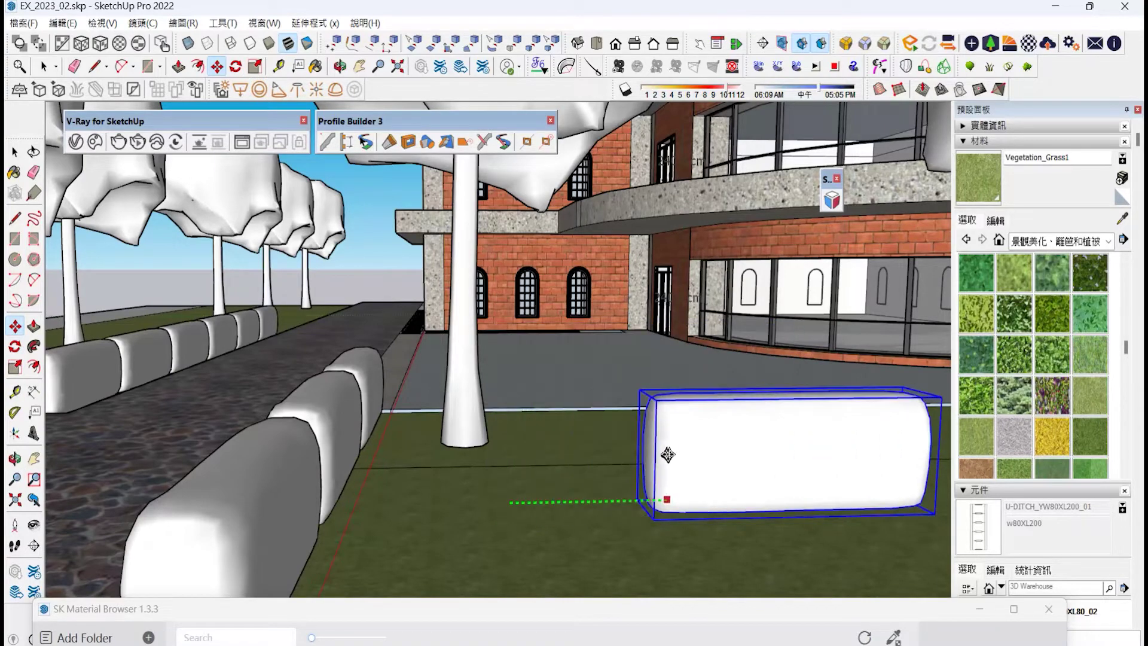
left_click(519, 448)
scroll(549, 441, "up", 3)
left_click(16, 460)
left_click_drag(269, 442, 556, 427)
left_click(15, 326)
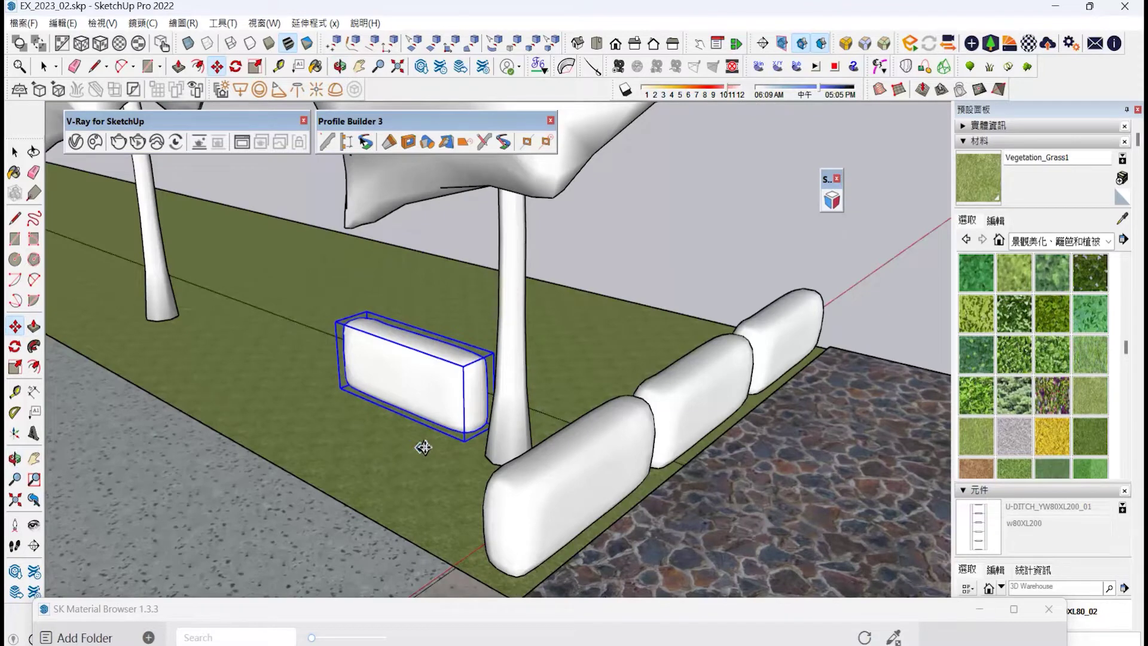
left_click(468, 441)
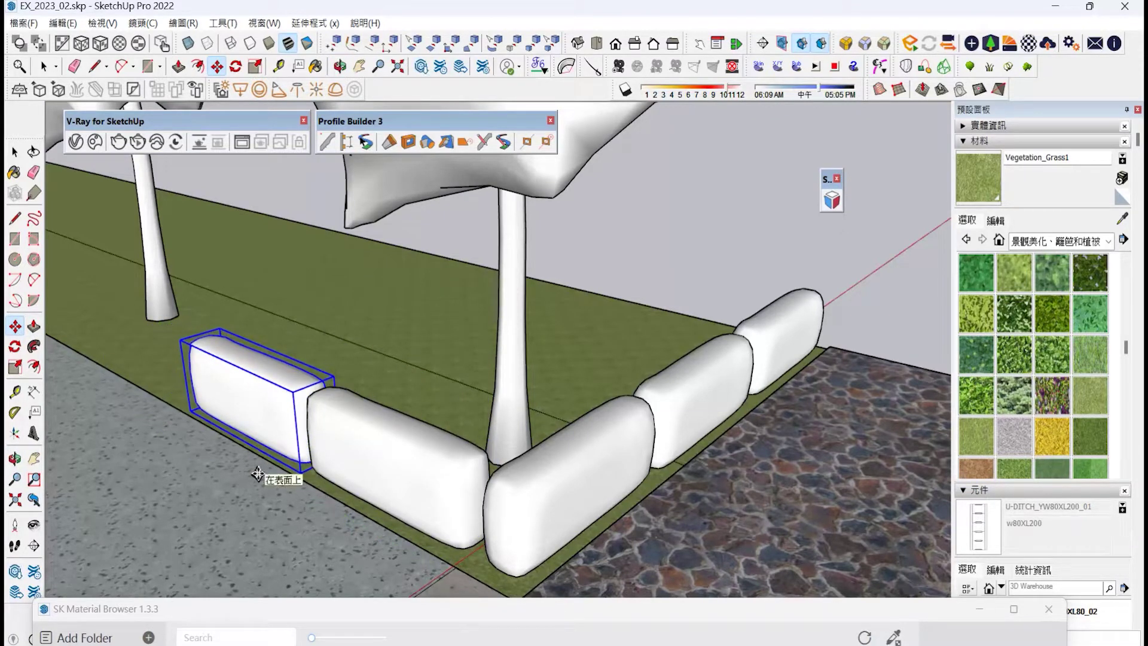
- Copy the rotated hedge end to end along the forecourt edge of the lawn as an array of 10 copies
left_click(258, 474)
type("*10")
key("Return")
- Move the four palm trees on the curved-facade lawn together, away from the hedge row beside the forecourt
left_click(16, 459)
left_click_drag(598, 383, 278, 309)
scroll(277, 310, "down", 5)
scroll(335, 221, "up", 7)
scroll(579, 322, "down", 6)
middle_click_drag(712, 385, 761, 401)
scroll(761, 401, "down", 5)
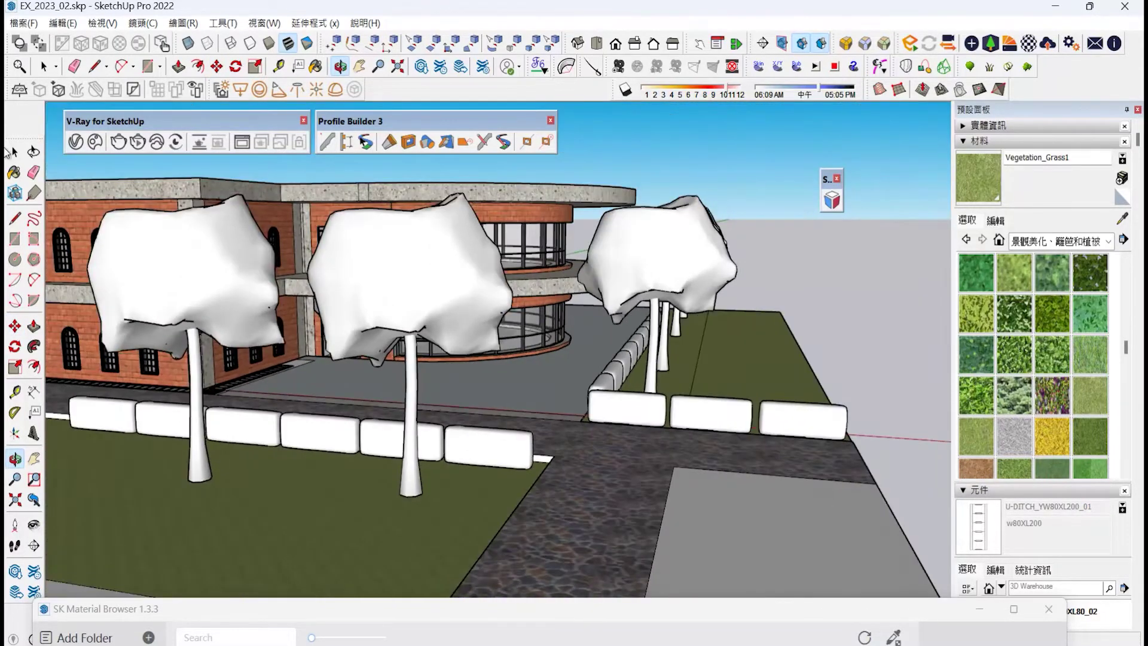
left_click(670, 307)
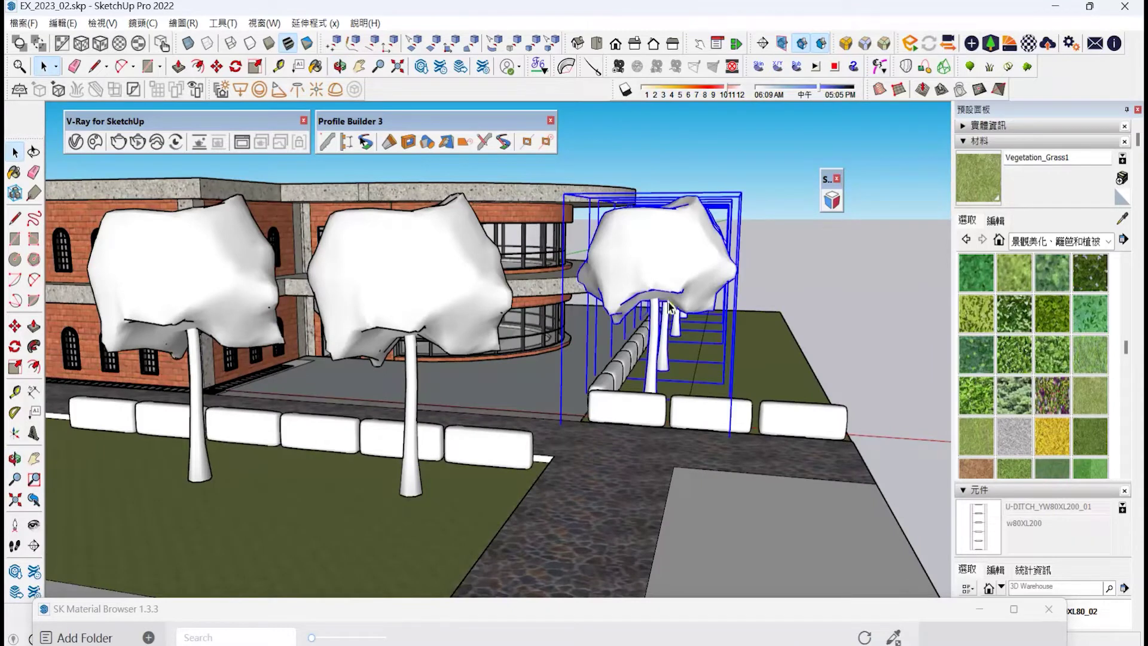
left_click(674, 466)
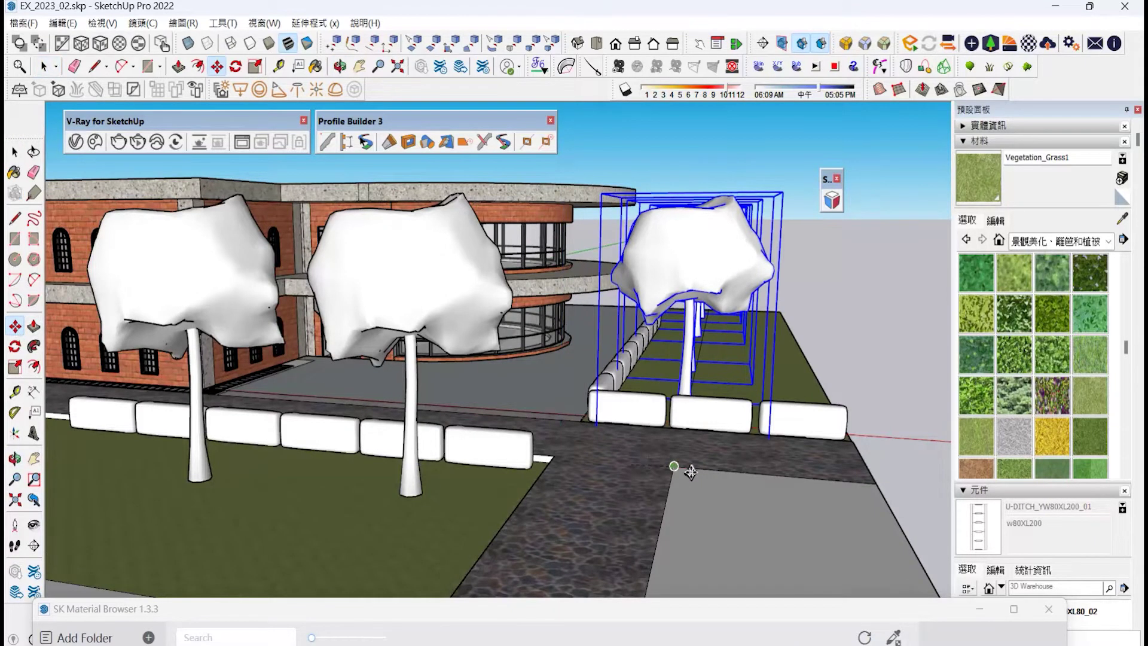
left_click(724, 481)
- Examine the forecourt, the hedge rows and the moved palm trees from several angles
left_click(21, 462)
left_click_drag(622, 464, 496, 431)
scroll(470, 358, "up", 3)
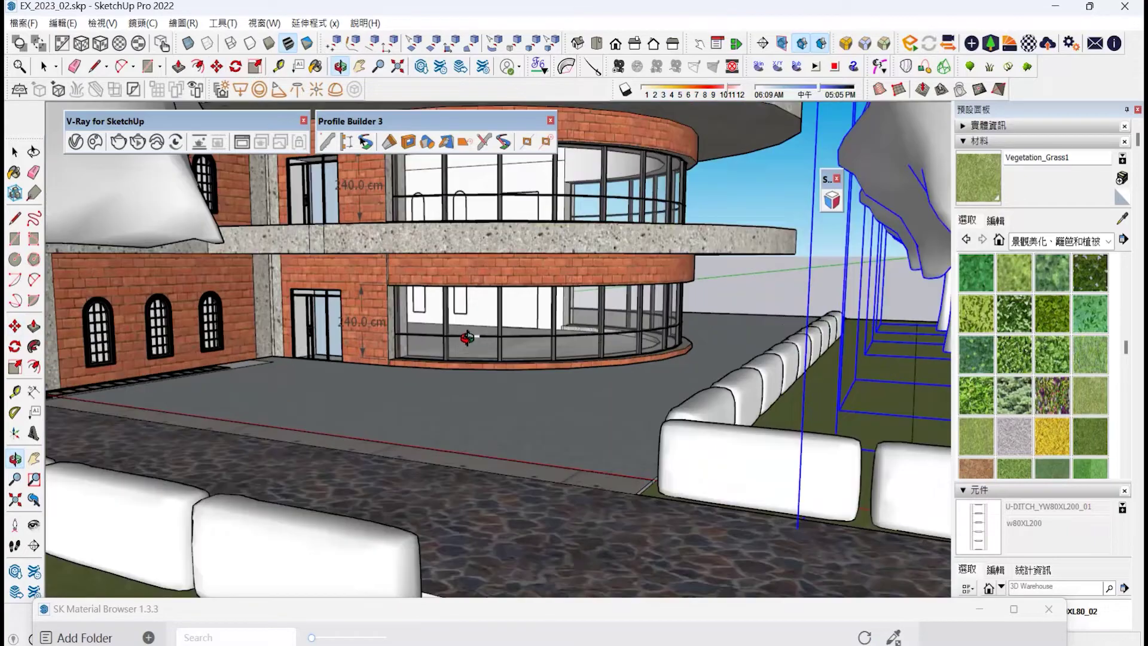
mouse_move(469, 336)
left_mouse_down()
mouse_move(433, 405)
mouse_move(331, 293)
mouse_move(459, 354)
left_mouse_up()
left_click(37, 461)
left_click_drag(427, 413, 353, 489)
scroll(442, 499, "down", 3)
scroll(440, 470, "down", 1)
left_click_drag(441, 470, 492, 441)
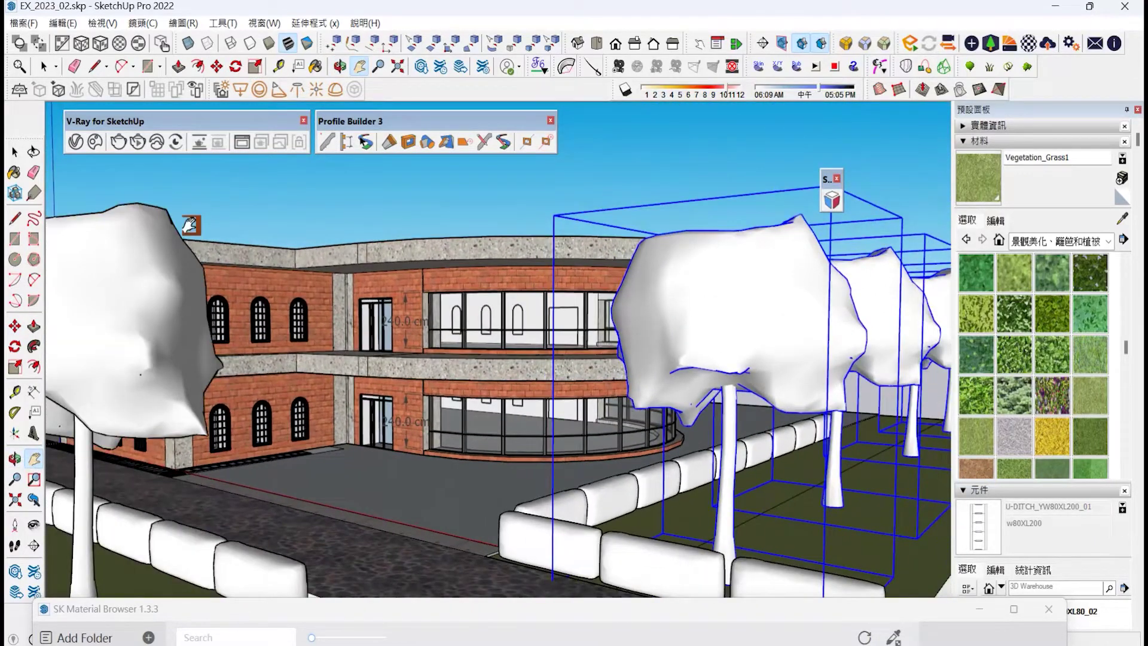
- Load the people assembly 2D_Pose_0109_04 from the POSE folder of the Profile Builder assembly library
left_click(349, 144)
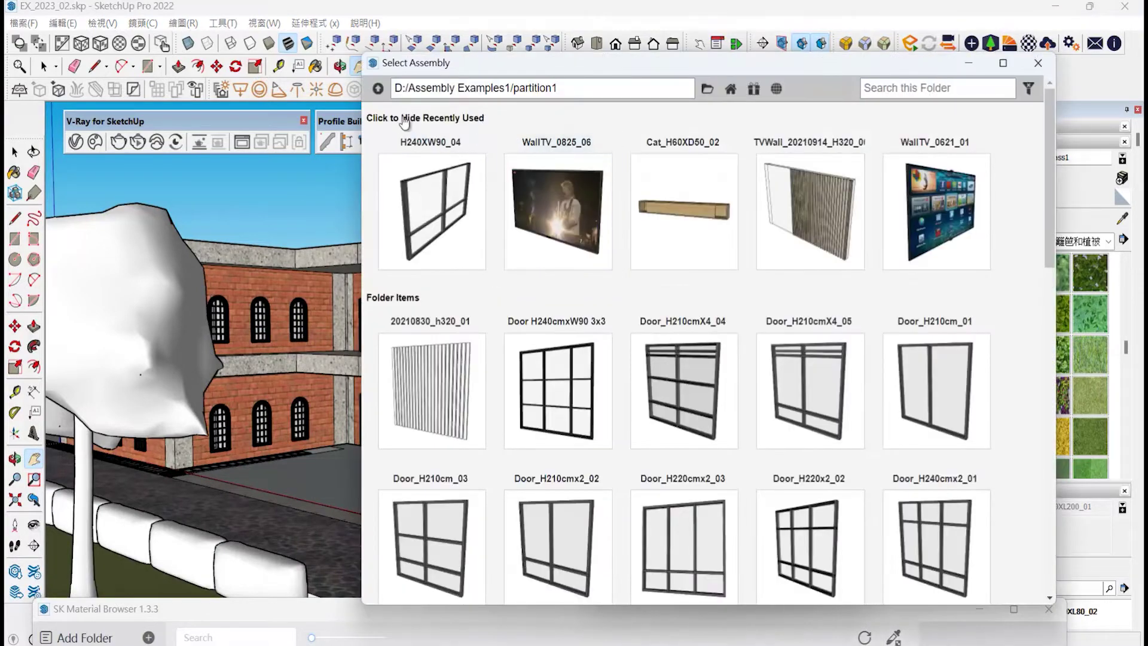
left_click(378, 88)
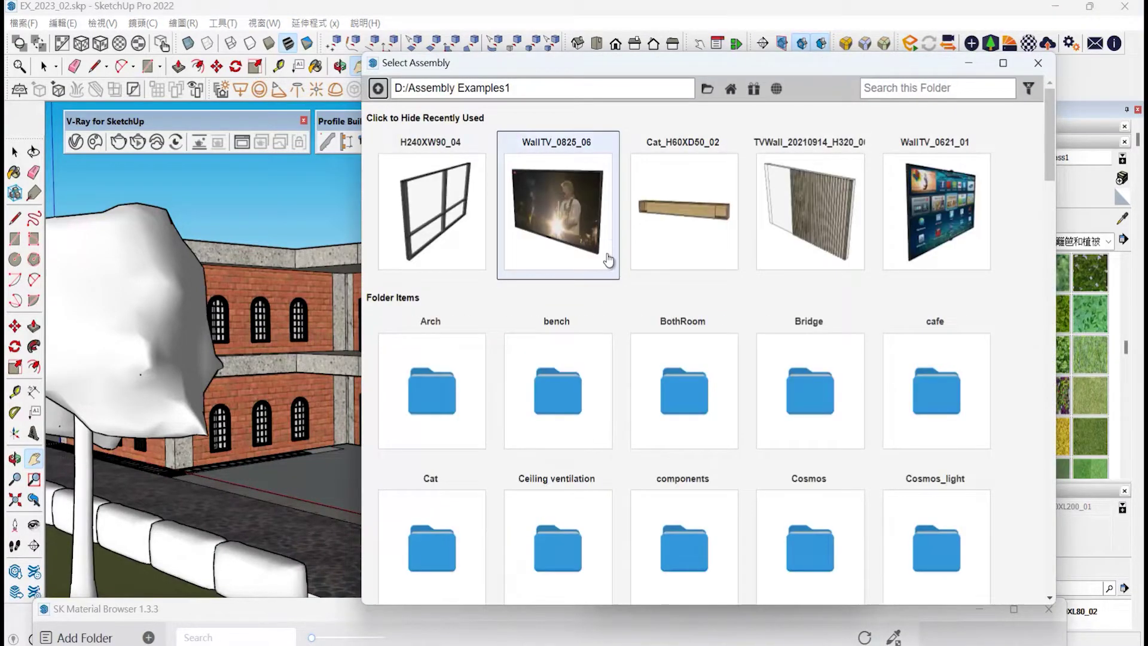
scroll(608, 229, "down", 15)
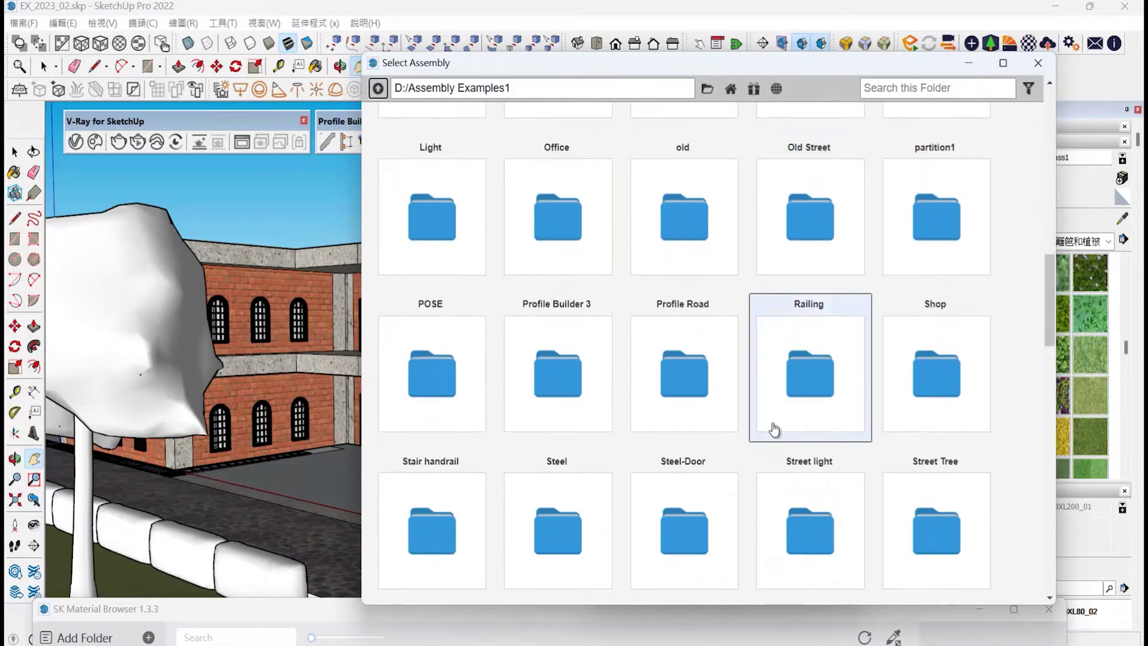
scroll(776, 433, "down", 3)
scroll(540, 239, "up", 12)
scroll(480, 251, "up", 5)
left_click(703, 380)
scroll(718, 419, "down", 1)
left_click(379, 90)
scroll(717, 435, "down", 5)
scroll(772, 381, "down", 5)
left_click(428, 362)
middle_click(808, 406)
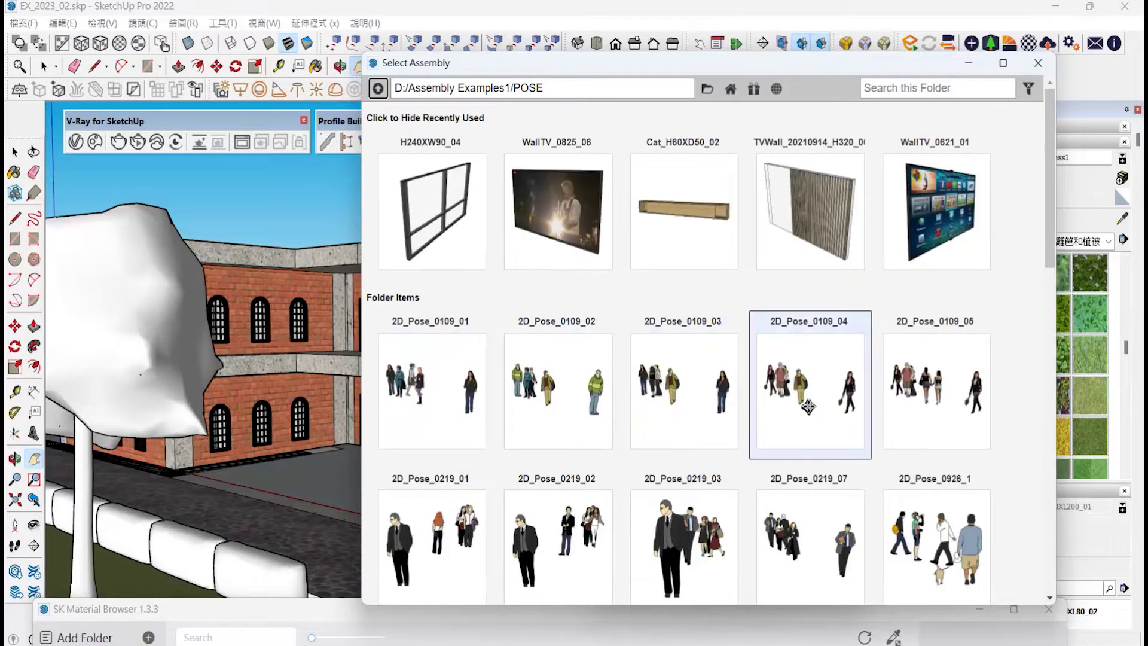
left_click(802, 406)
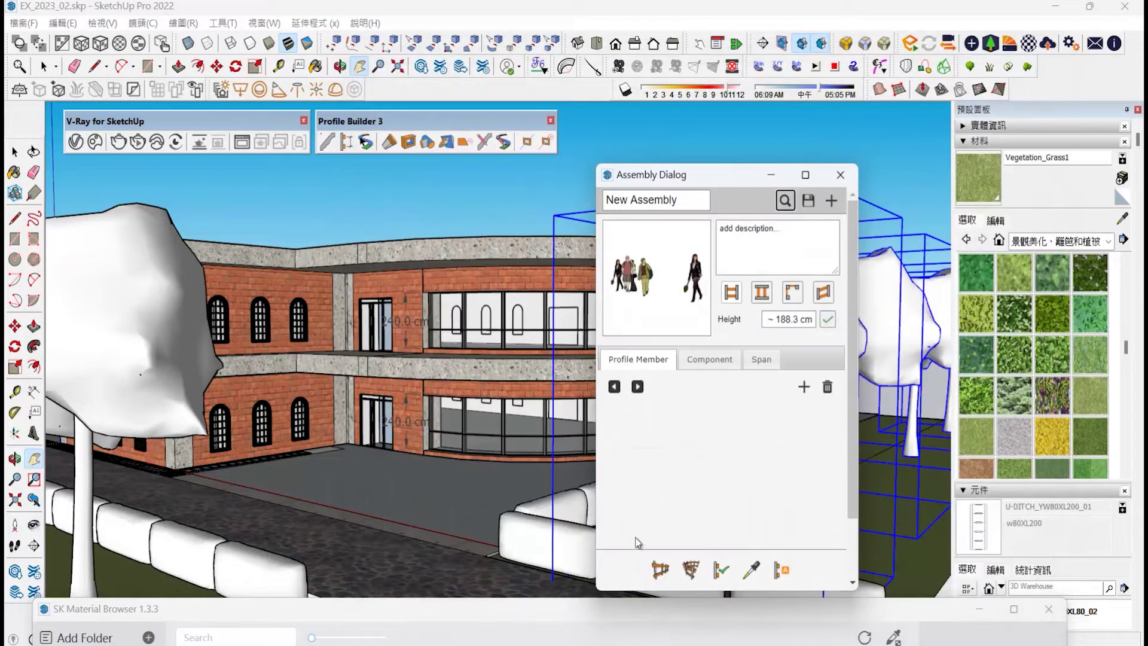
- Place groups of people from the loaded assembly on the paved forecourt in front of the entrance doors
left_click(129, 493)
left_click(241, 515)
key("Escape")
scroll(538, 484, "up", 3)
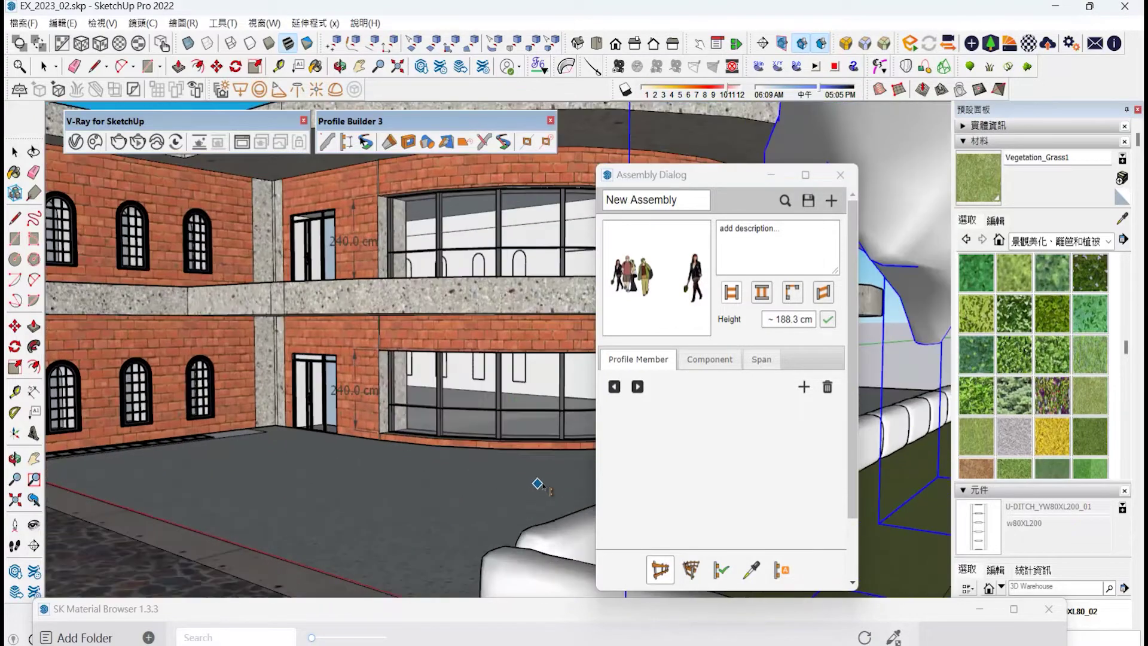
scroll(338, 454, "up", 3)
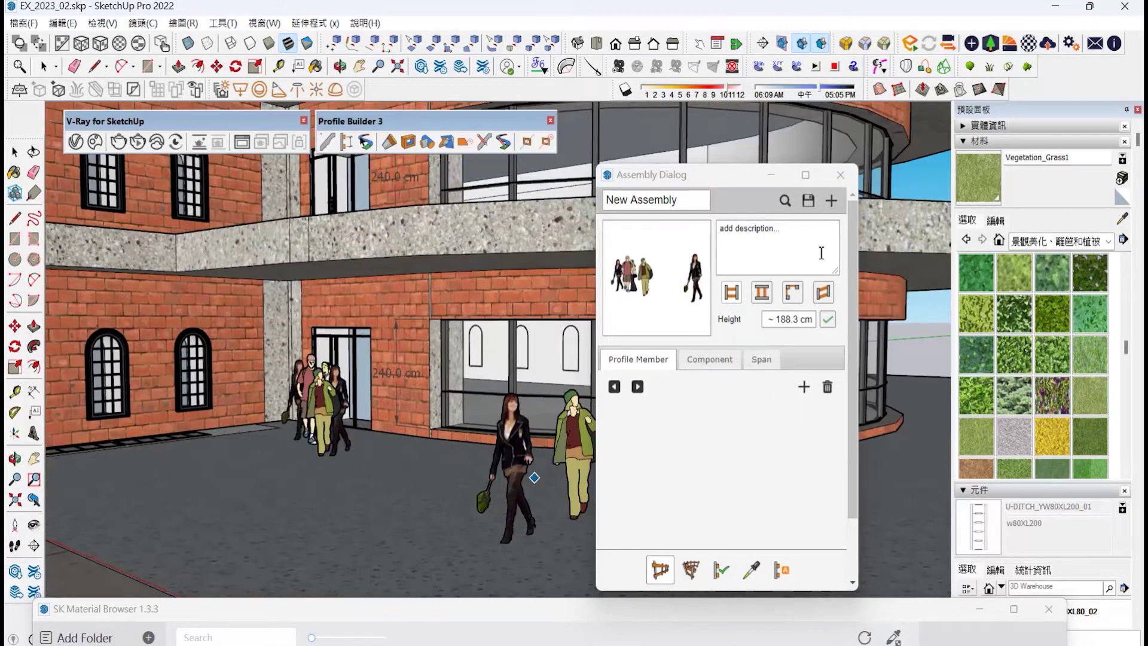
- Load the assembly 2D_Pose_0109_01 and place its people on the paving outside the curved glass facade
left_click(785, 200)
left_click(411, 418)
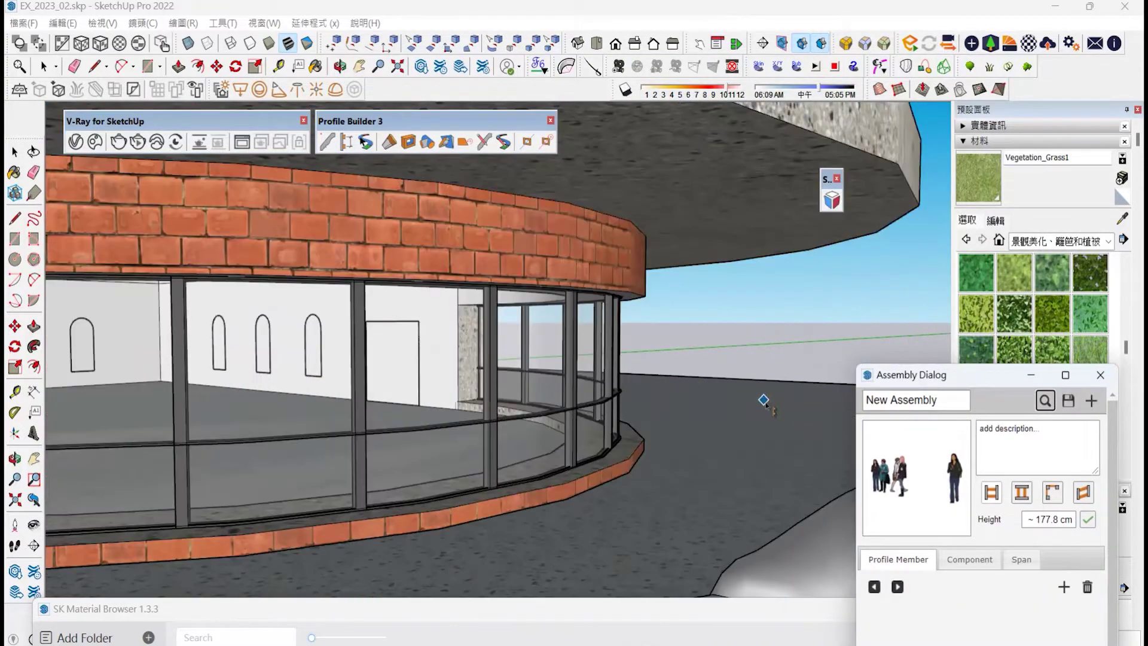
left_click(720, 438)
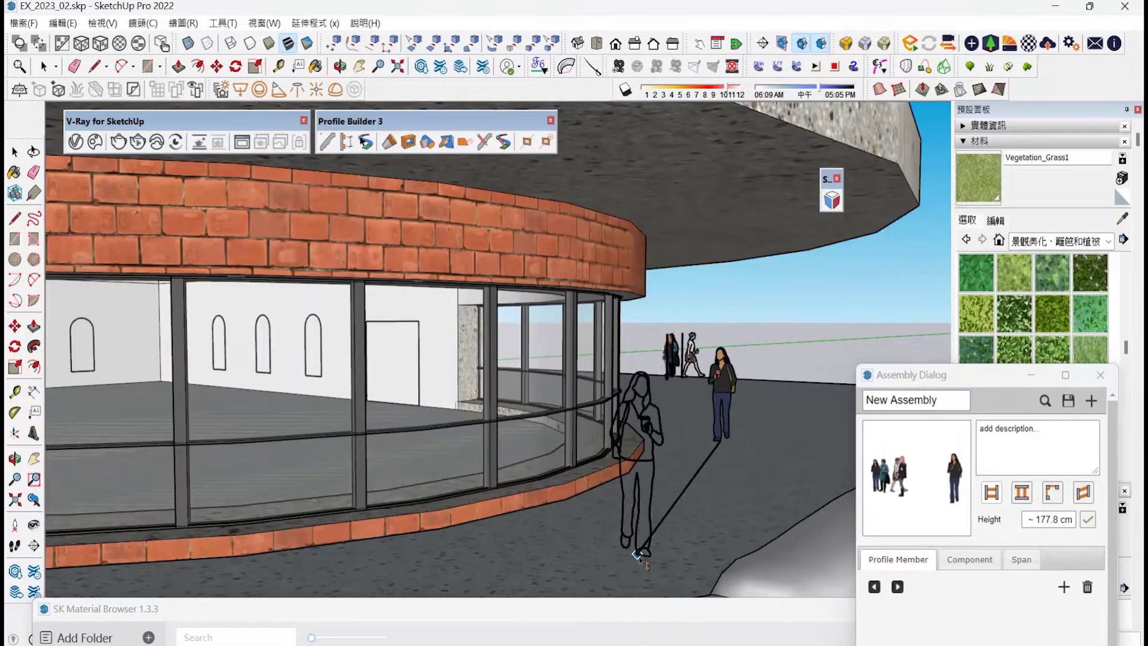
left_click(637, 554)
key("Escape")
left_click(537, 575)
left_click(421, 591)
key("Escape")
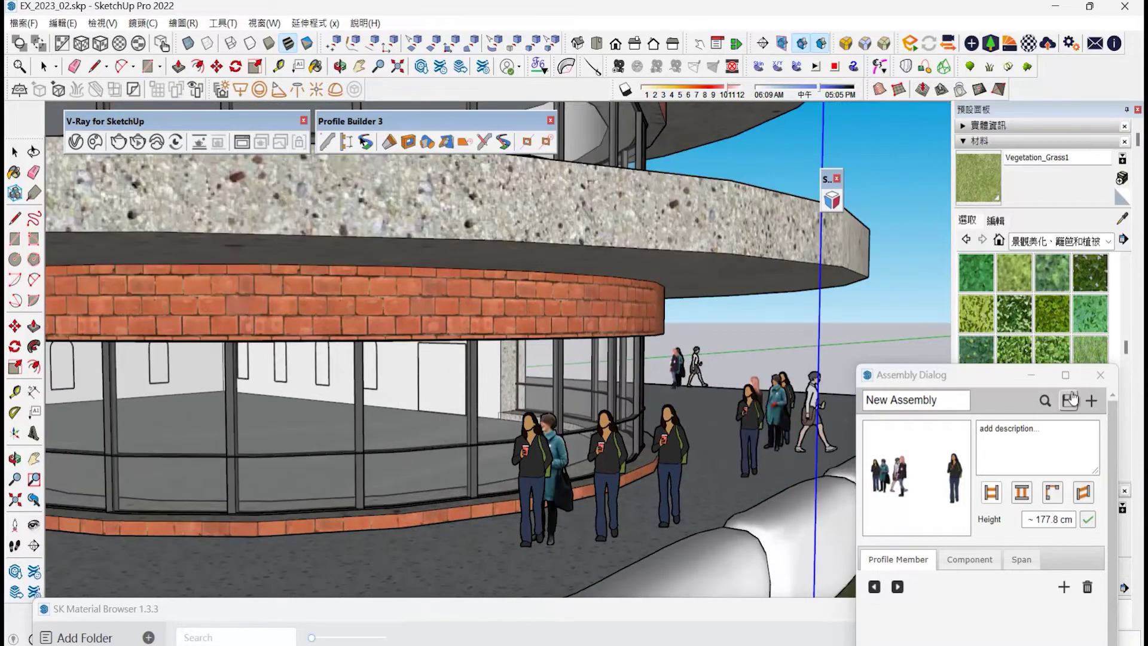
- Load the people assembly featuring dark-suited men from the POSE folder and place its groups on the paved forecourt
left_click(1045, 400)
scroll(692, 485, "down", 1)
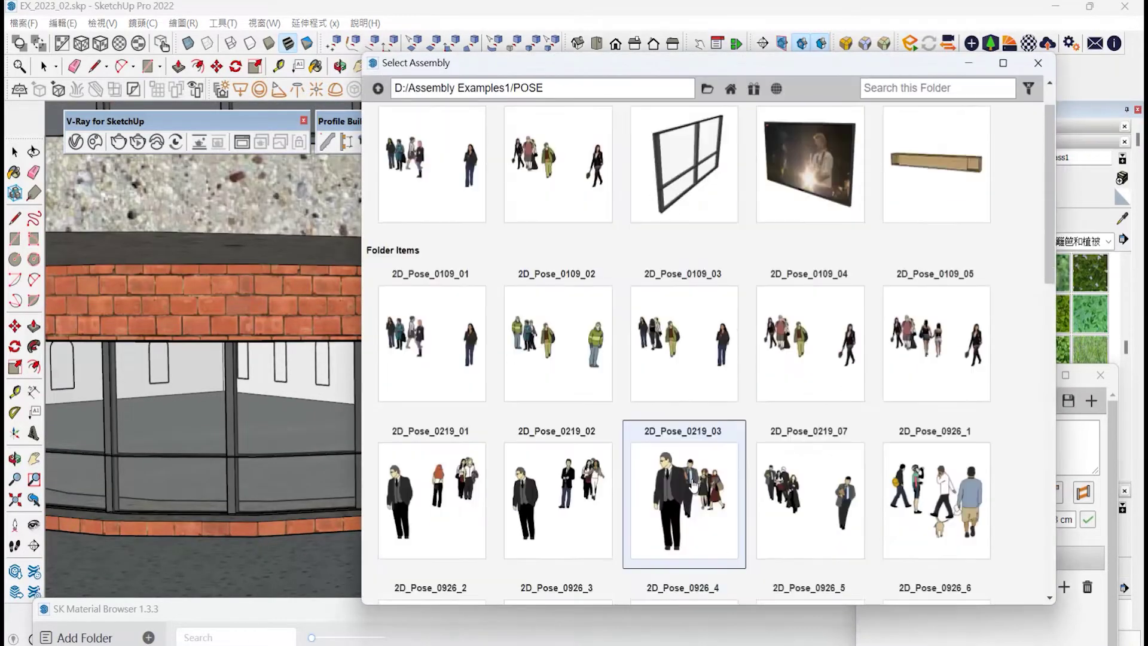
scroll(692, 485, "down", 2)
double_click(687, 415)
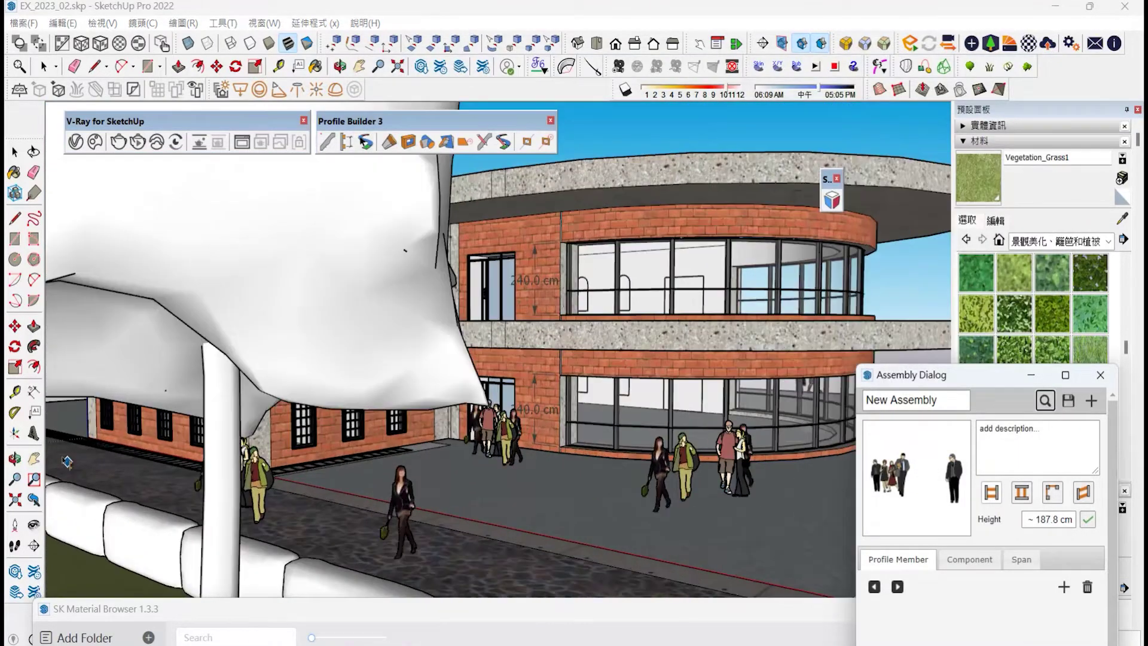
left_click(66, 462)
left_click(98, 463)
left_click(547, 565)
left_click(676, 574)
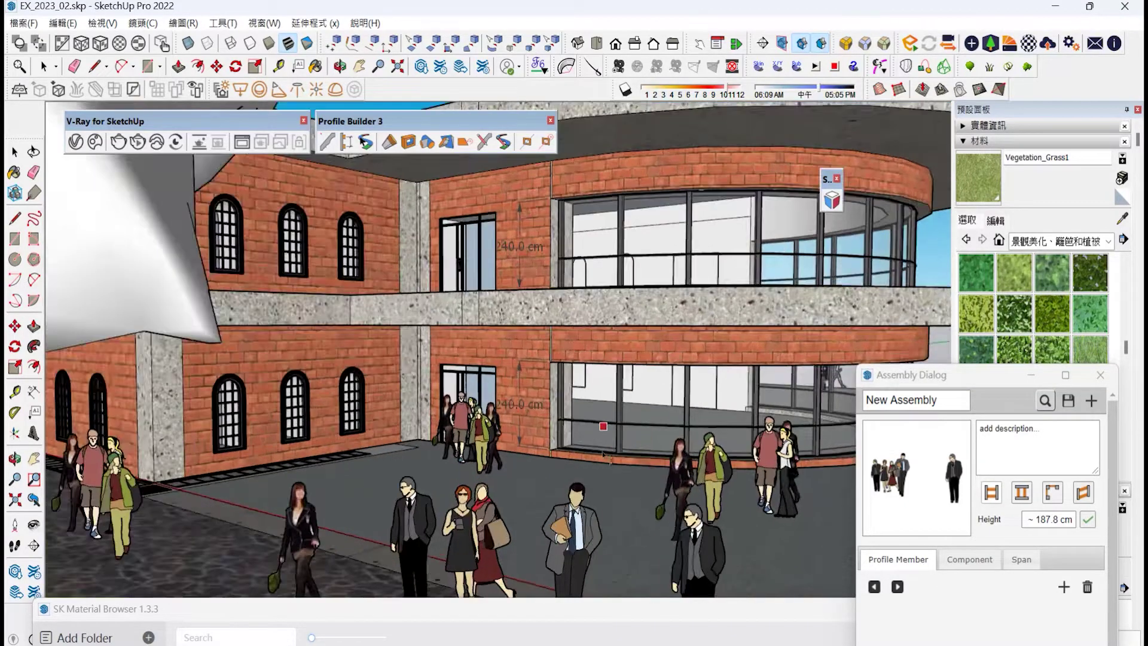
- Place another group from the suited-men assembly outside the curved facade and move it indoors behind the ground-floor glass
left_click(520, 513)
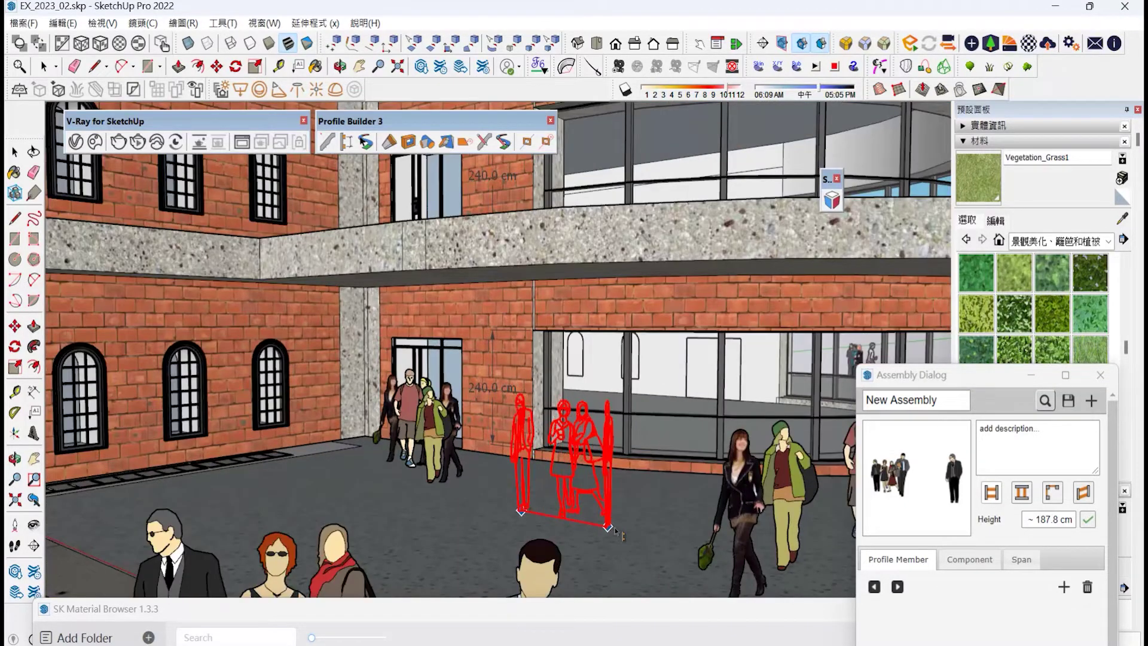
left_click(605, 506)
left_click(534, 503)
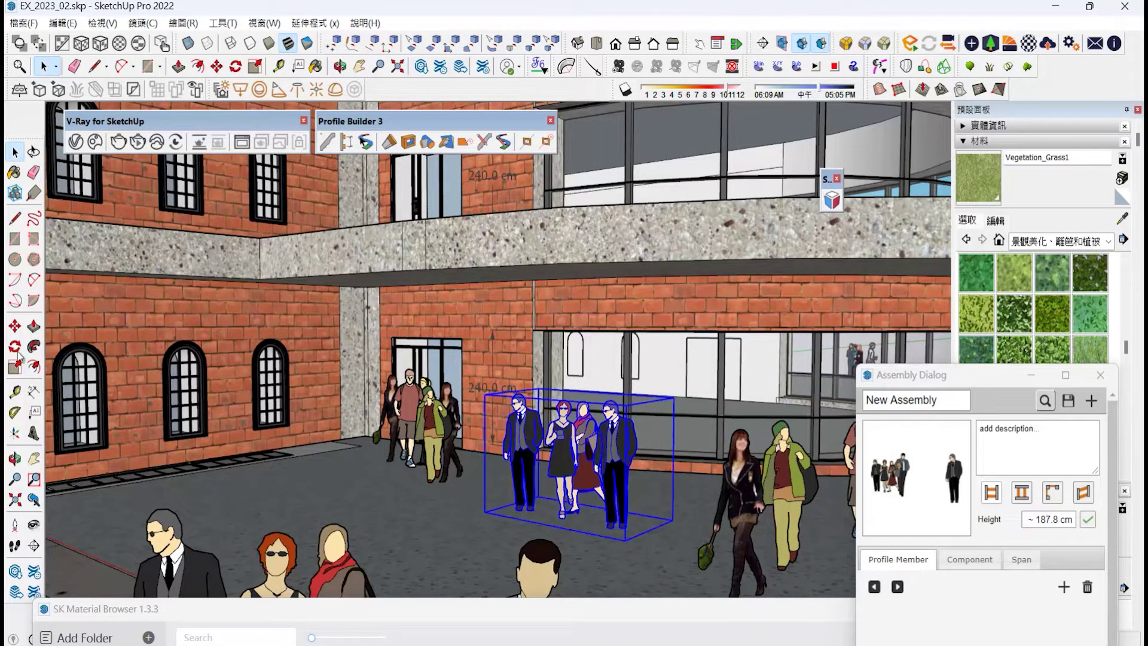
left_click(427, 559)
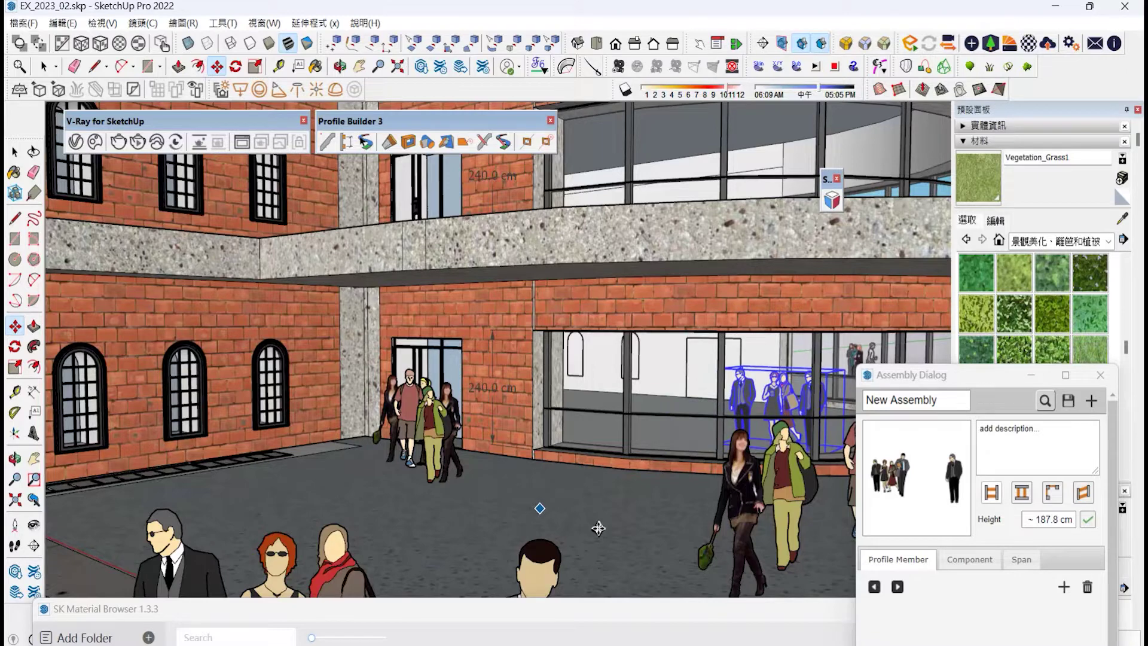
left_click(441, 504)
- Load the people assembly with the black-suited woman carrying a green bag and move the Assembly Dialog clear of its settings
left_click(1045, 400)
double_click(677, 214)
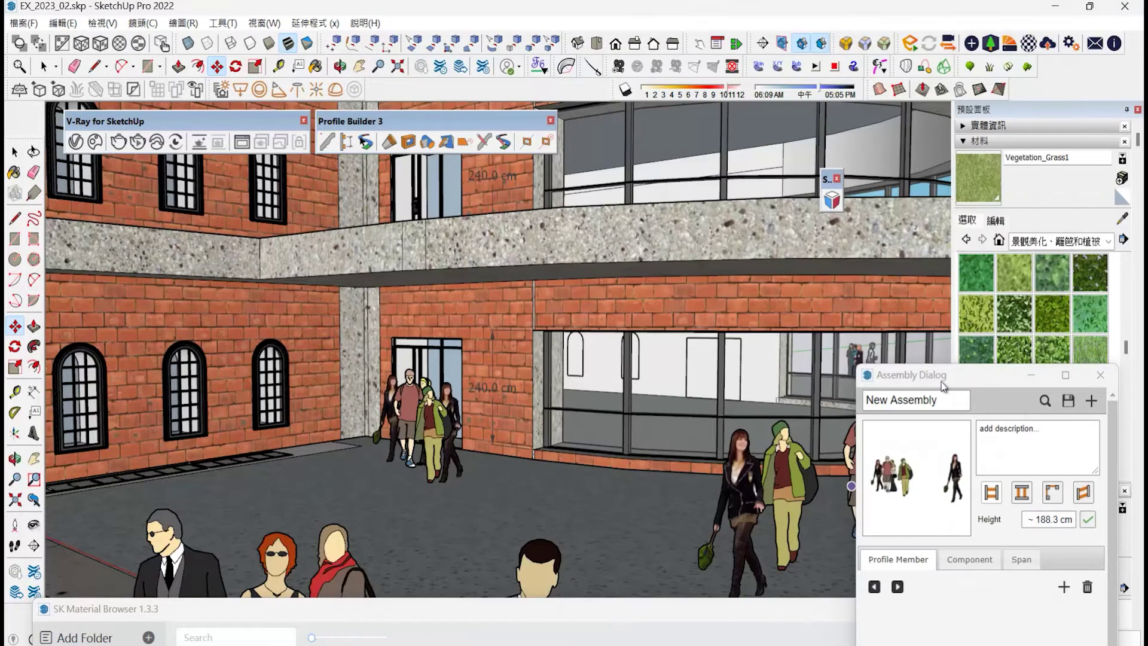
left_click_drag(943, 385, 943, 194)
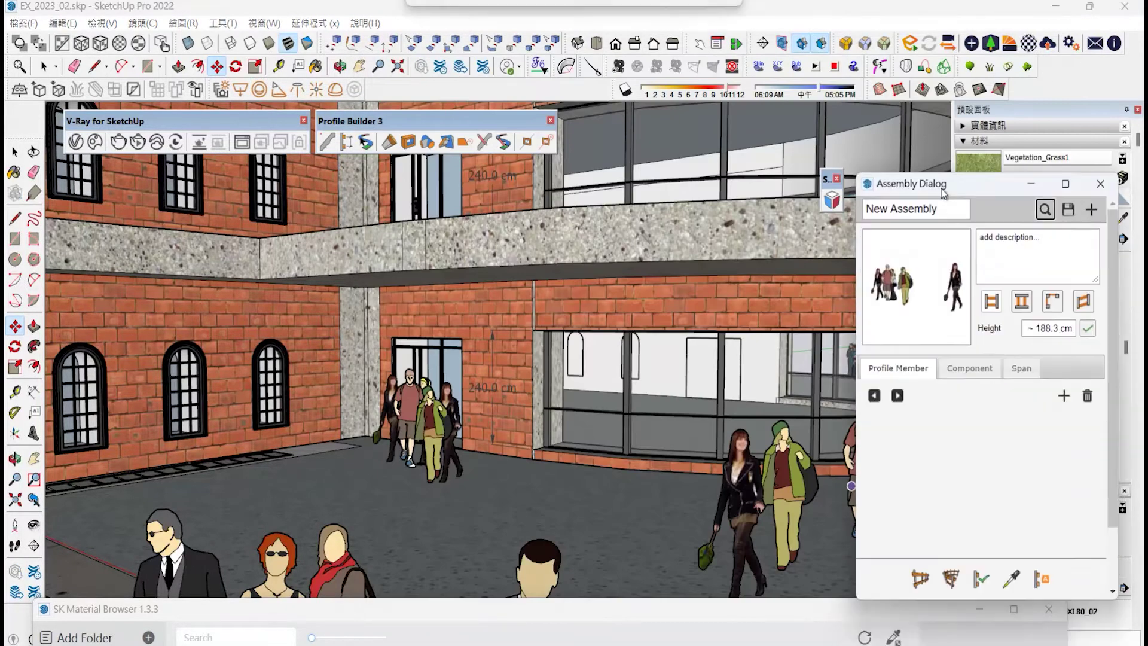
- Copy the indoor group of people to another spot behind the glass and apply the loaded assembly to the copy
left_click(17, 154)
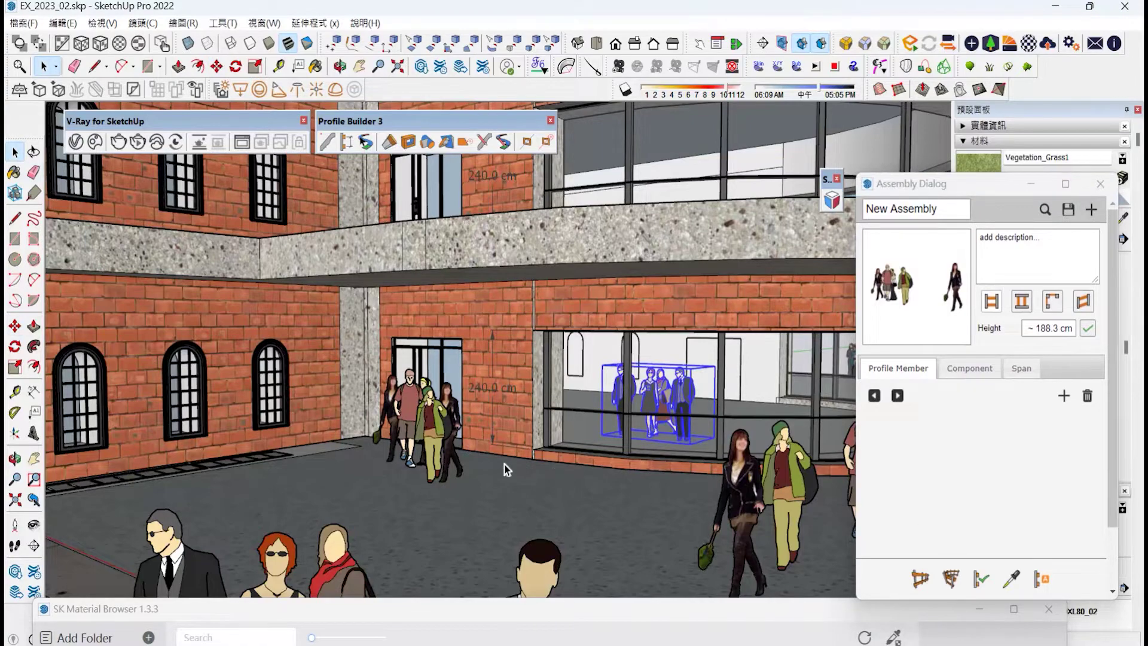
left_click(626, 527)
key("ctrl")
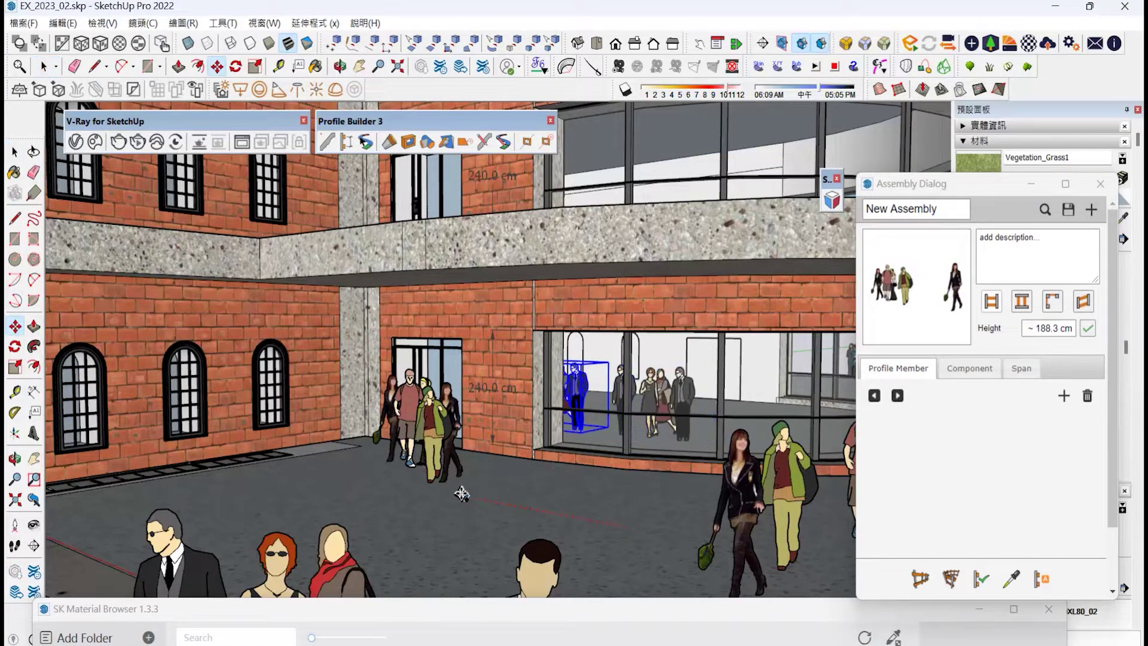
left_click(461, 492)
left_click(981, 579)
- Frame the building from the hedge corner, enable the V-Ray denoiser and set the camera exposure value to 14
middle_click_drag(688, 496, 116, 296)
left_click(88, 151)
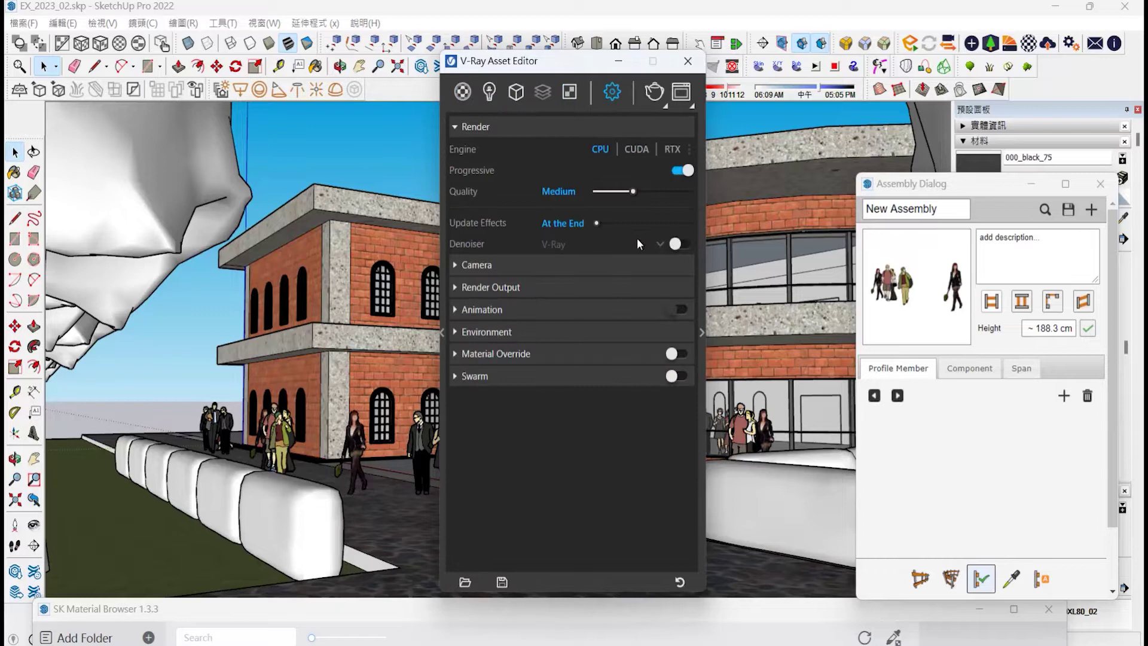
left_click(513, 267)
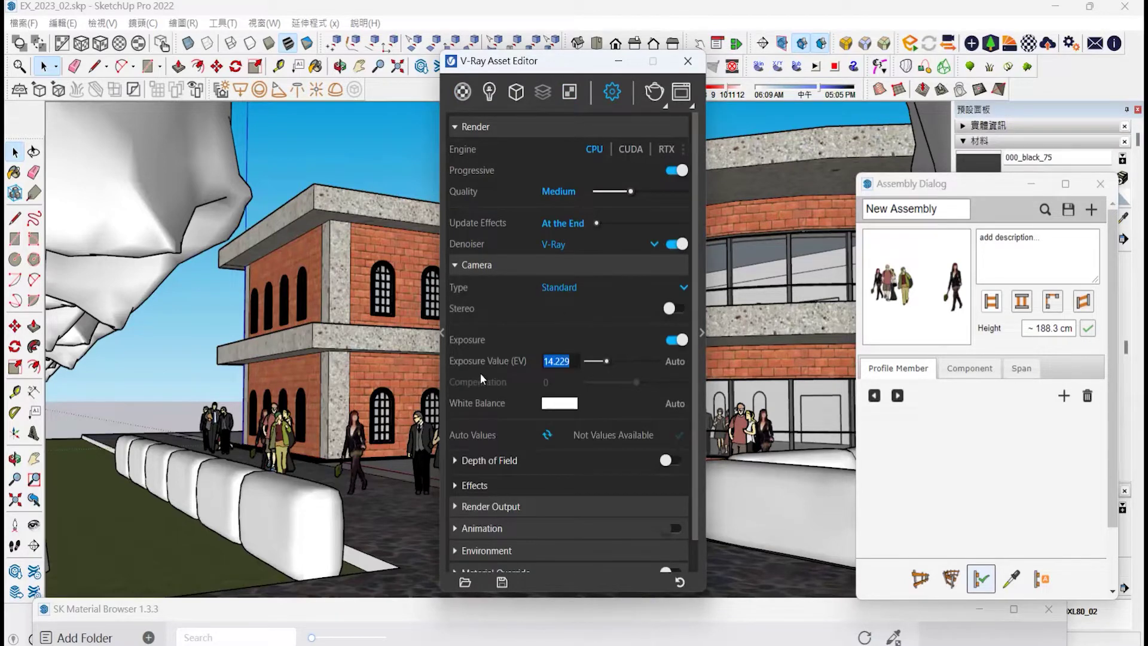
type("14")
key("Return")
- Set the render output image width to 1600 with the 16:9 widescreen aspect ratio
left_click(490, 506)
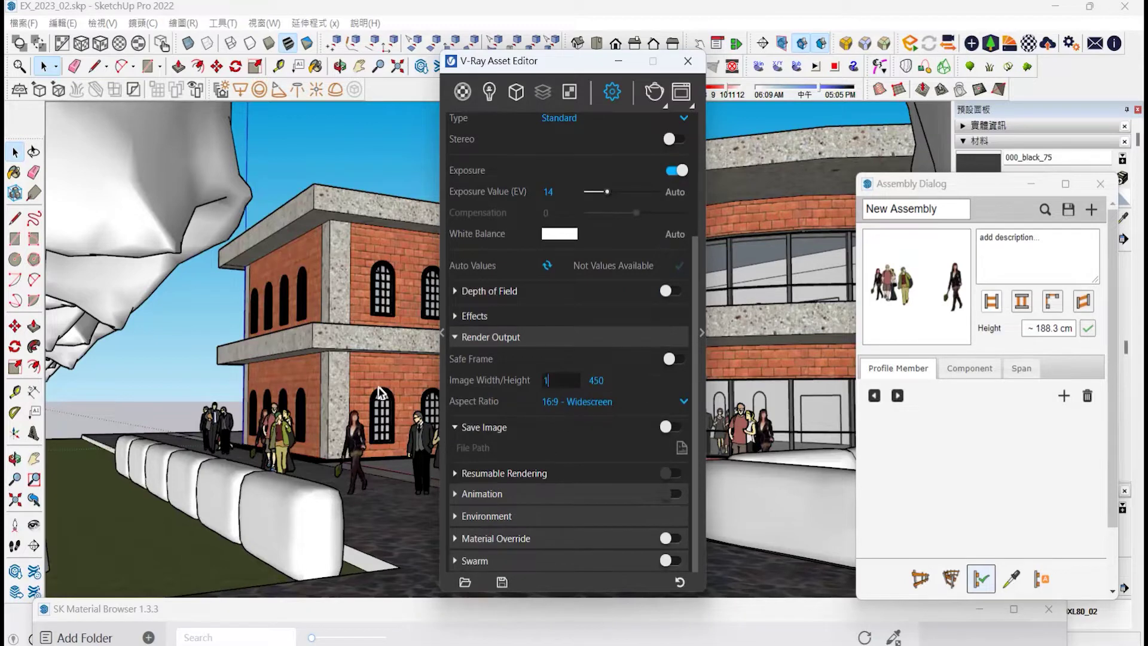
left_click(492, 494)
scroll(550, 457, "down", 2)
- Set the environment's GI intensity to 2
left_click(481, 513)
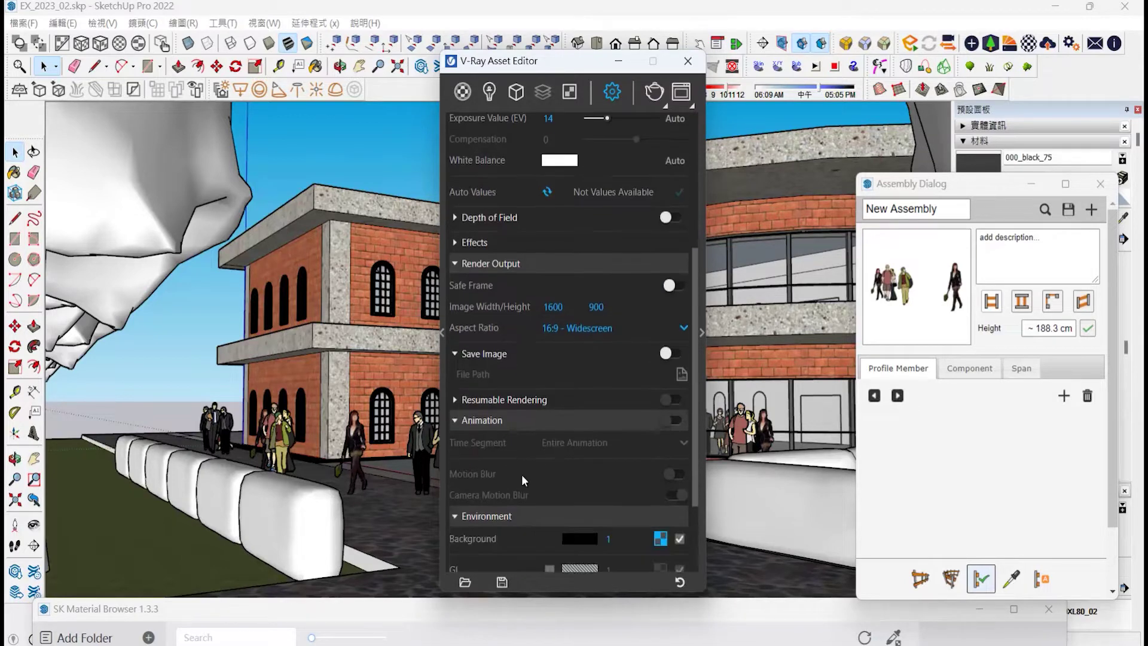
scroll(579, 461, "down", 3)
left_click_drag(614, 456, 579, 465)
type("2")
key("Return")
- Import the Day 026 sky from the Day HDRIs in Chaos Cosmos
left_click(398, 94)
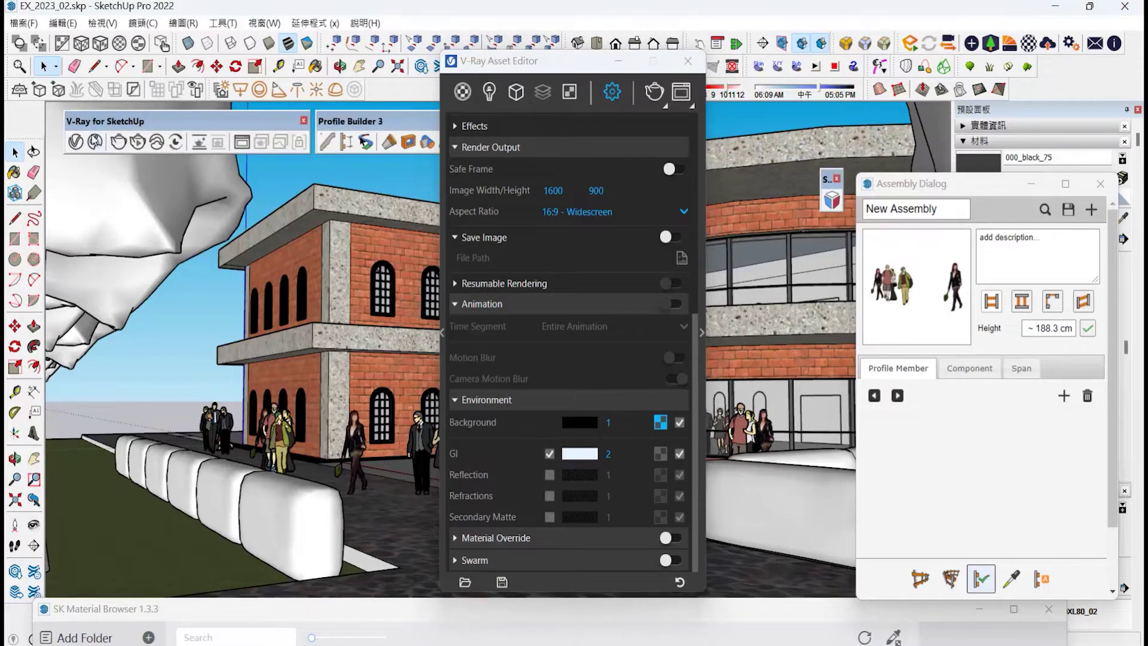
left_click(93, 139)
left_click(86, 44)
left_click(146, 112)
scroll(170, 471, "down", 1)
left_click(173, 562)
left_click(176, 246)
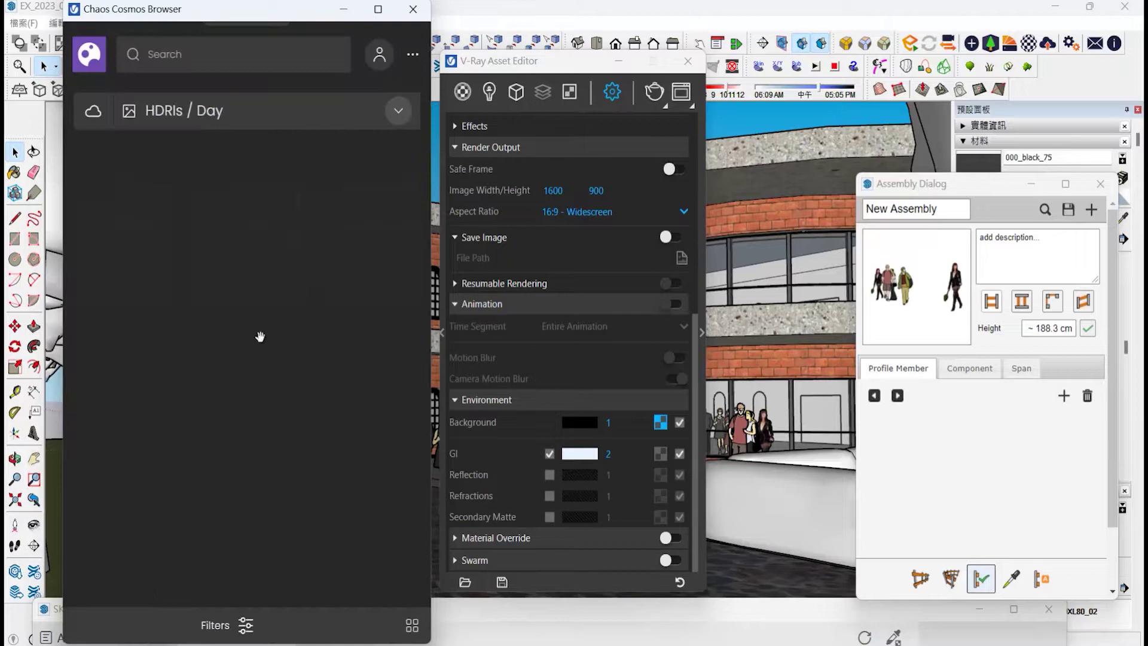
scroll(233, 342, "down", 1)
left_click(233, 342)
left_click(219, 481)
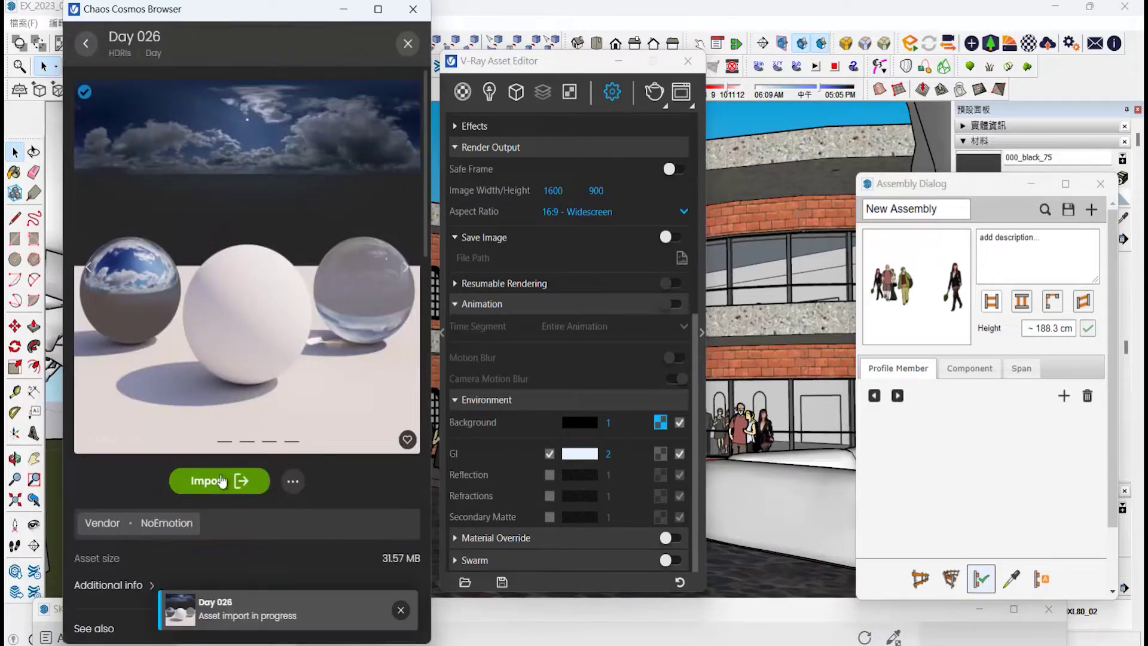
- Apply the Day 026 texture to the environment background, set the background intensity to 2 and close the Cosmos browser
right_click(511, 170)
left_click(532, 185)
left_click(613, 92)
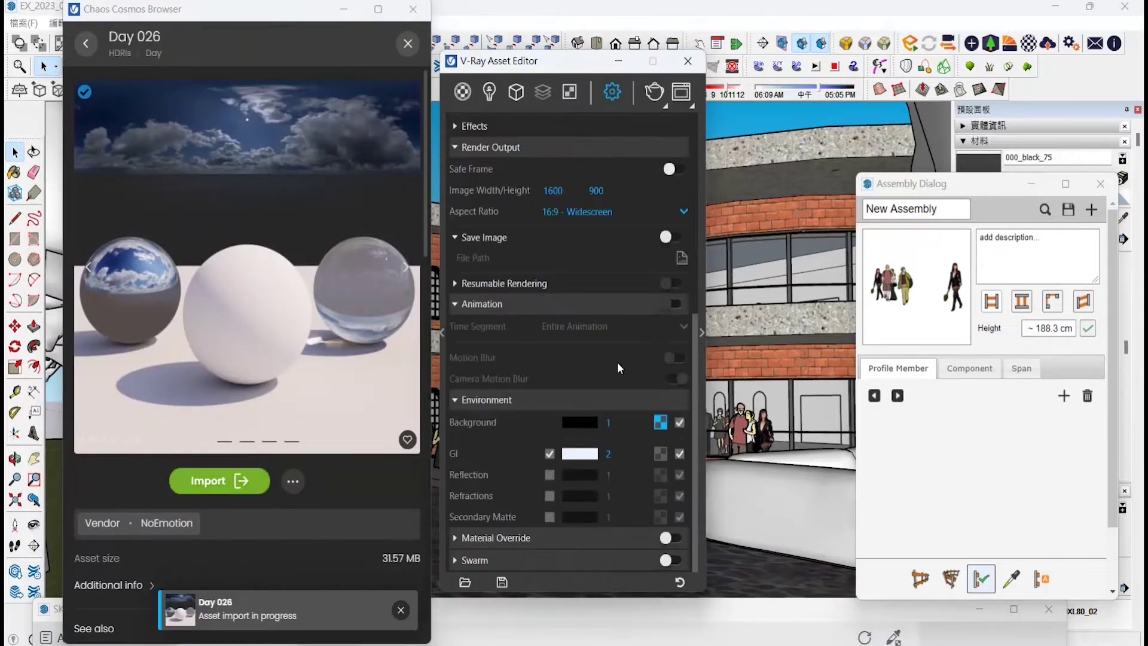
right_click(659, 421)
left_click(633, 450)
left_click_drag(621, 424, 567, 428)
type("2")
key("Return")
left_click(413, 9)
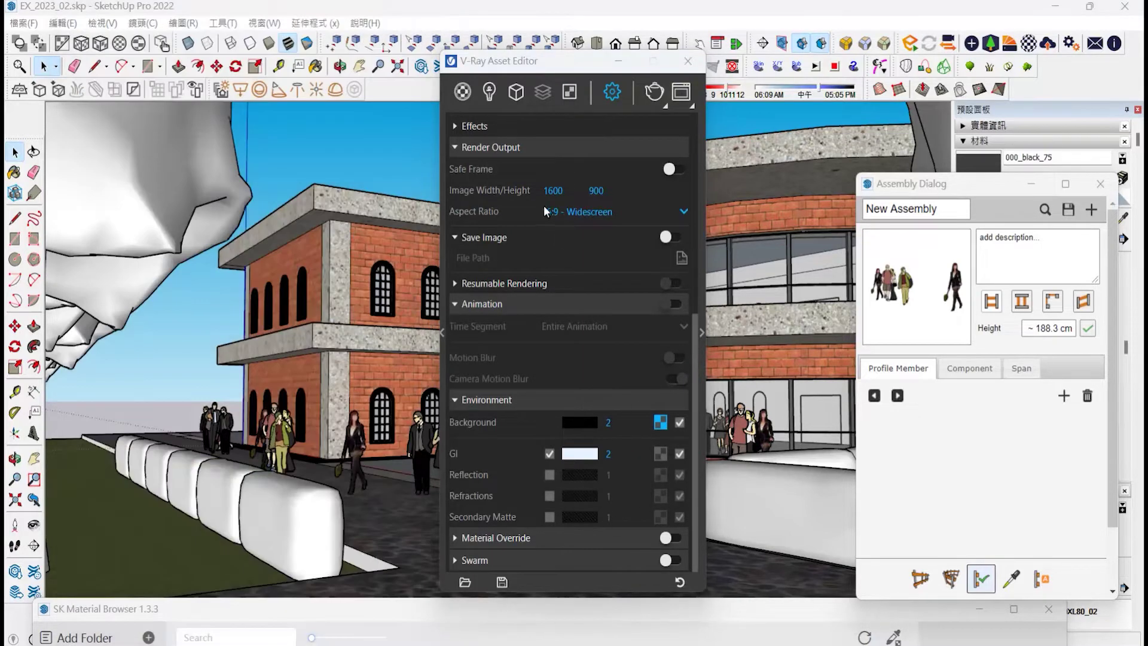
- Assign a Sky texture to the environment GI with custom orientation, horizontal angle 76.5 and vertical angle -11.3
left_click(699, 383)
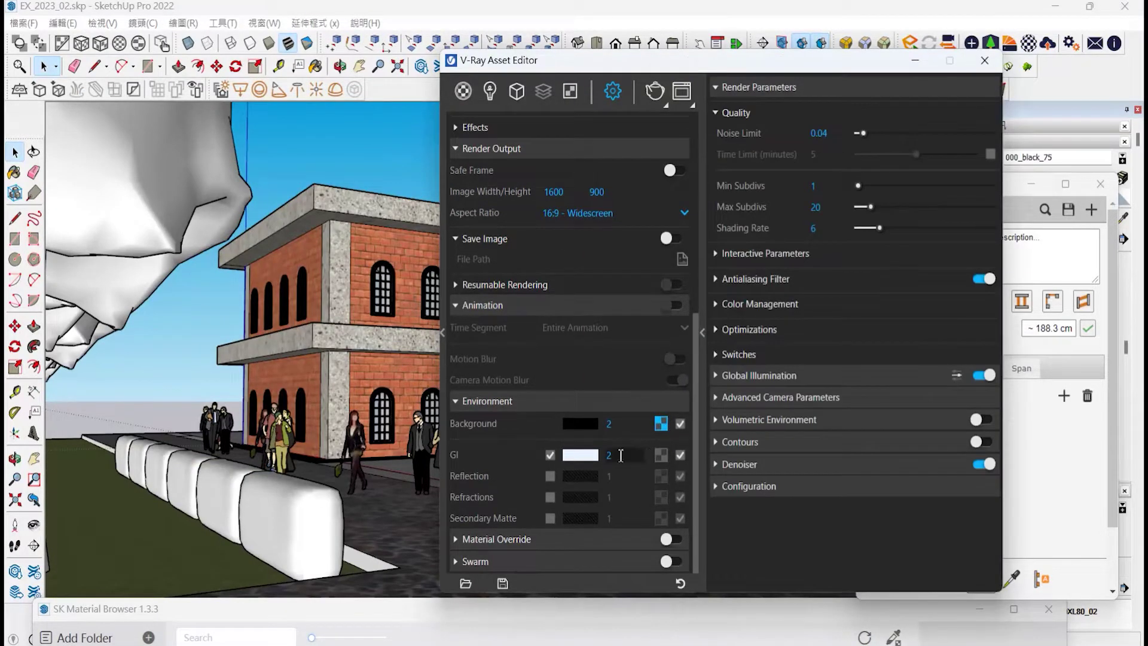
left_click(662, 455)
left_click(729, 303)
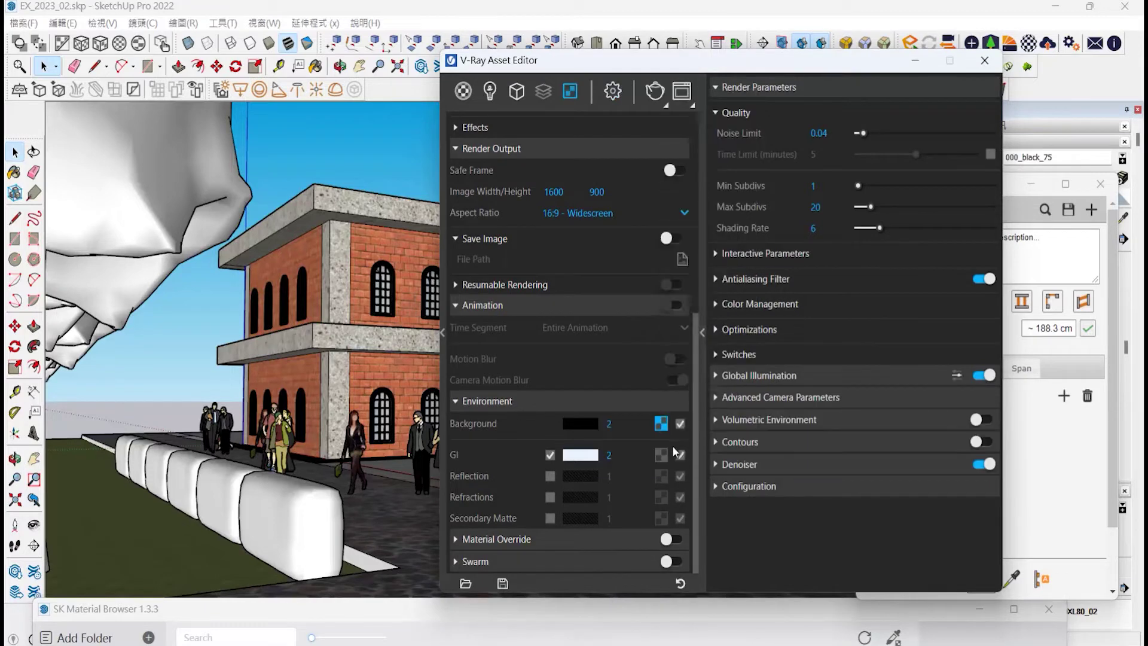
left_click(979, 359)
left_click(843, 407)
left_click(778, 404)
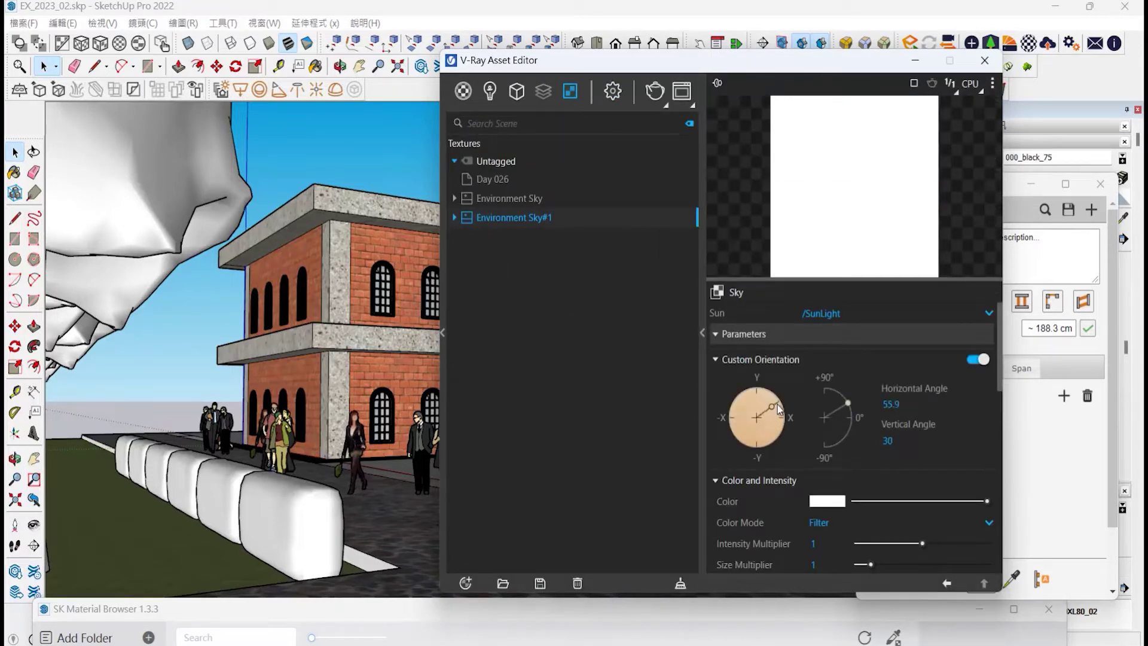
left_click(849, 422)
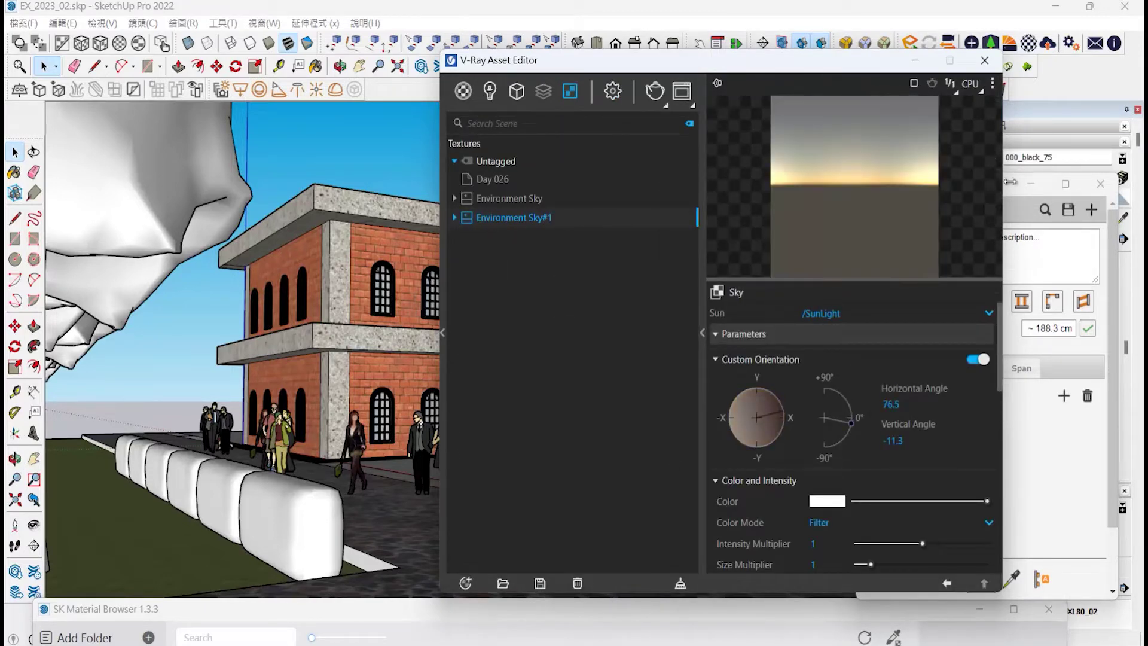
- Switch the global illumination primary rays to Irradiance map with a min rate of -8 and a max rate of -6
left_click(613, 92)
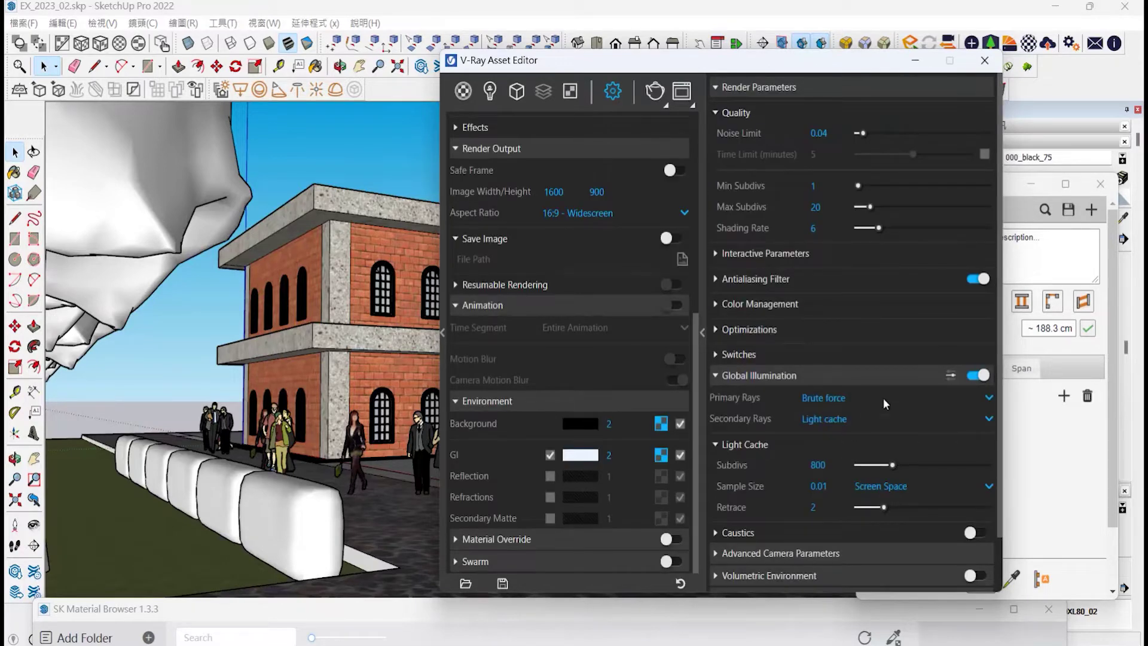
left_click(884, 397)
left_click(856, 429)
type("-8")
left_click(814, 485)
type("-6")
- Show the advanced global illumination settings and set the Light Cache subdivisions to 500
scroll(807, 502, "down", 3)
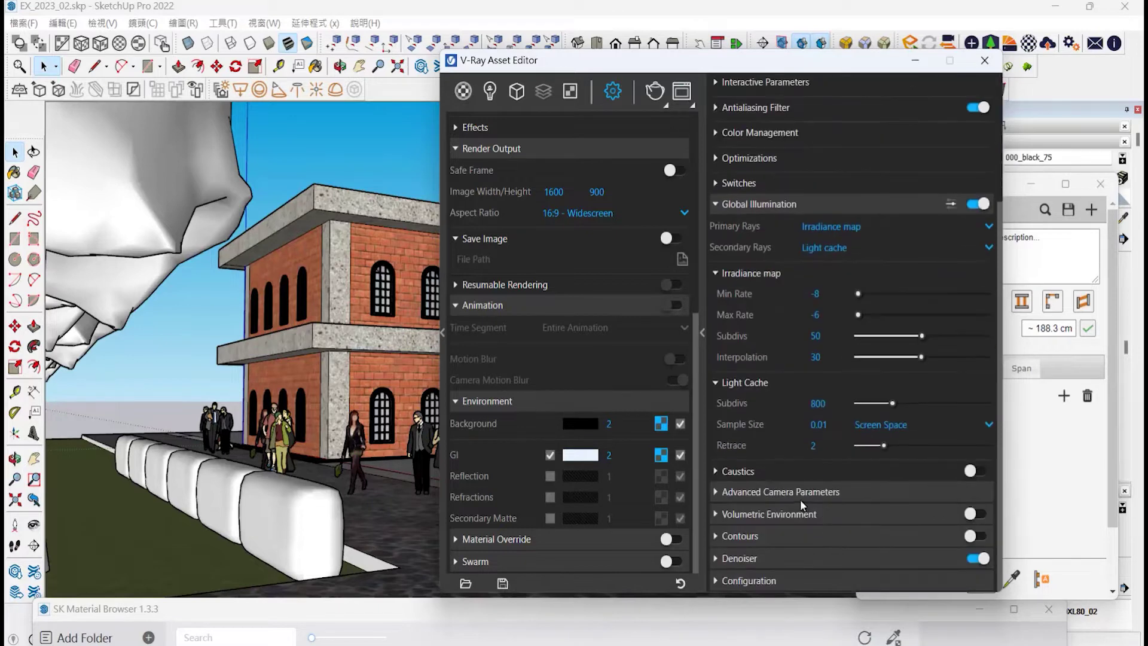
left_click(951, 203)
scroll(785, 479, "down", 1)
scroll(825, 487, "down", 2)
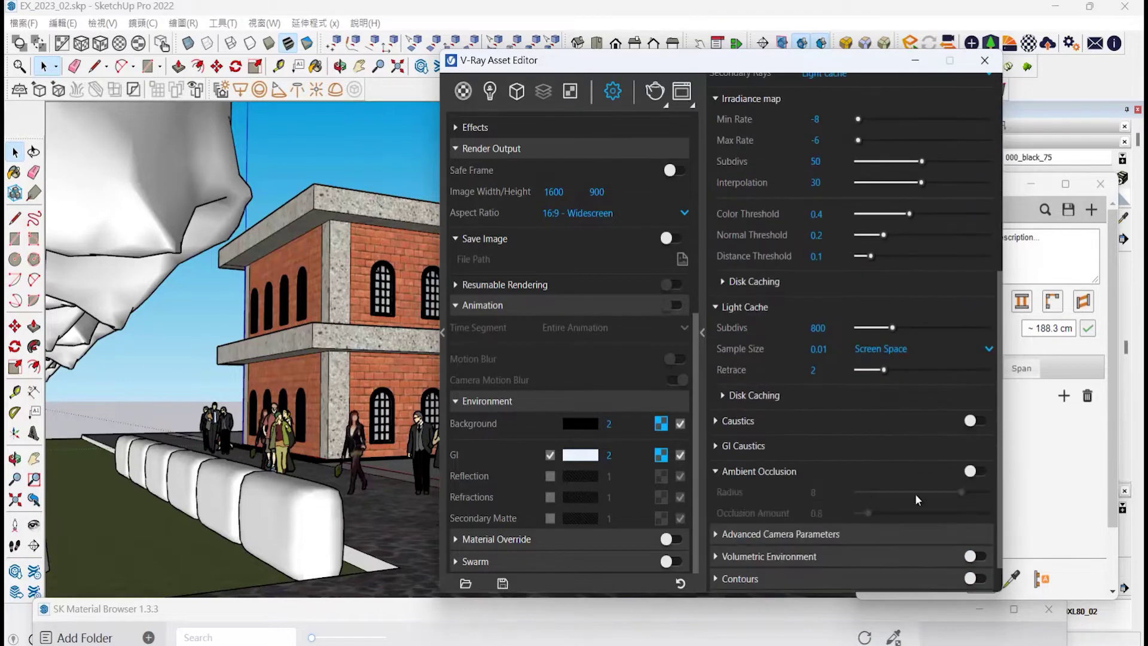
scroll(760, 510, "down", 1)
scroll(803, 322, "up", 6)
scroll(807, 359, "down", 6)
type("500")
key("Return")
scroll(758, 239, "up", 6)
left_click(759, 375)
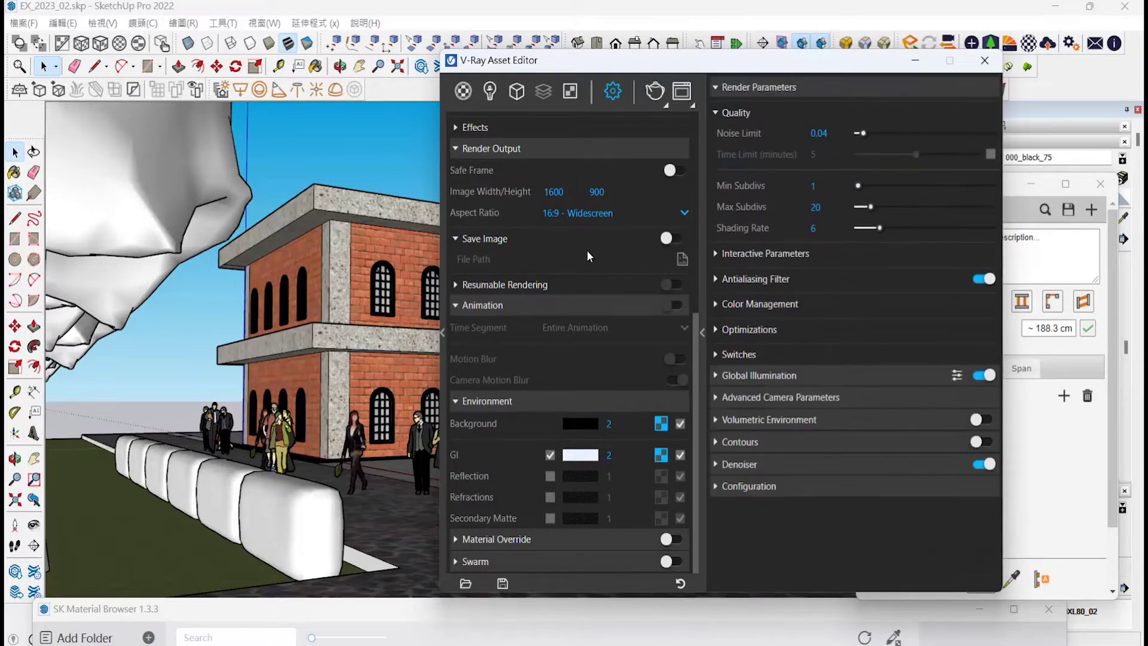
- Start a V-Ray render of the framed exterior view and maximize the frame buffer
left_click_drag(580, 70, 797, 106)
left_click(871, 125)
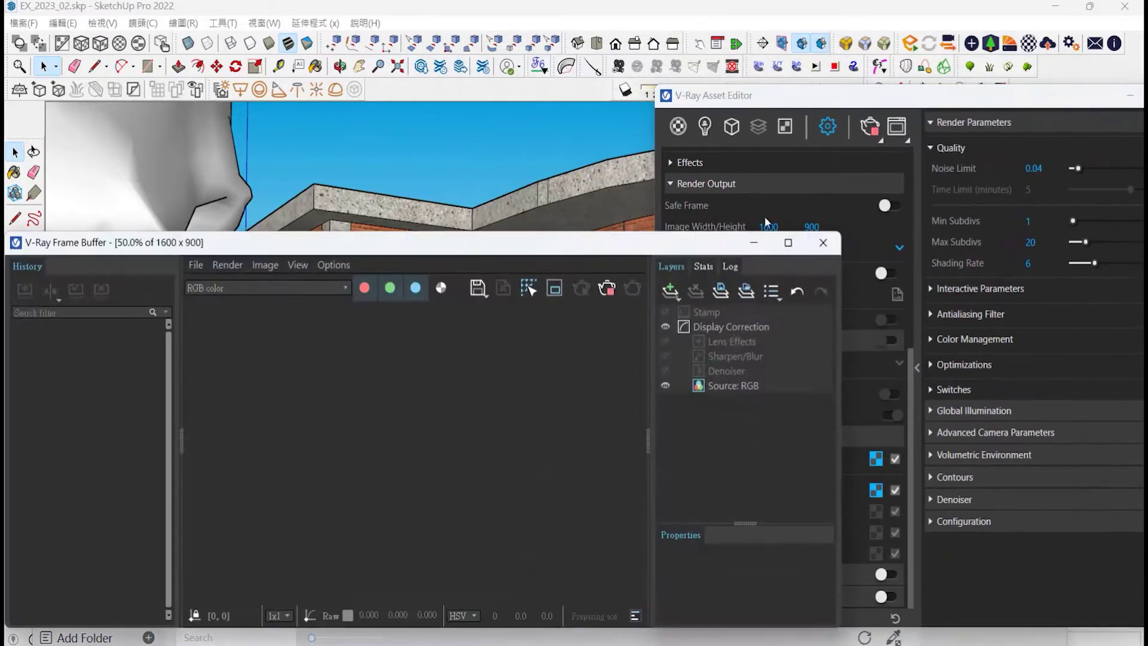
left_click(784, 242)
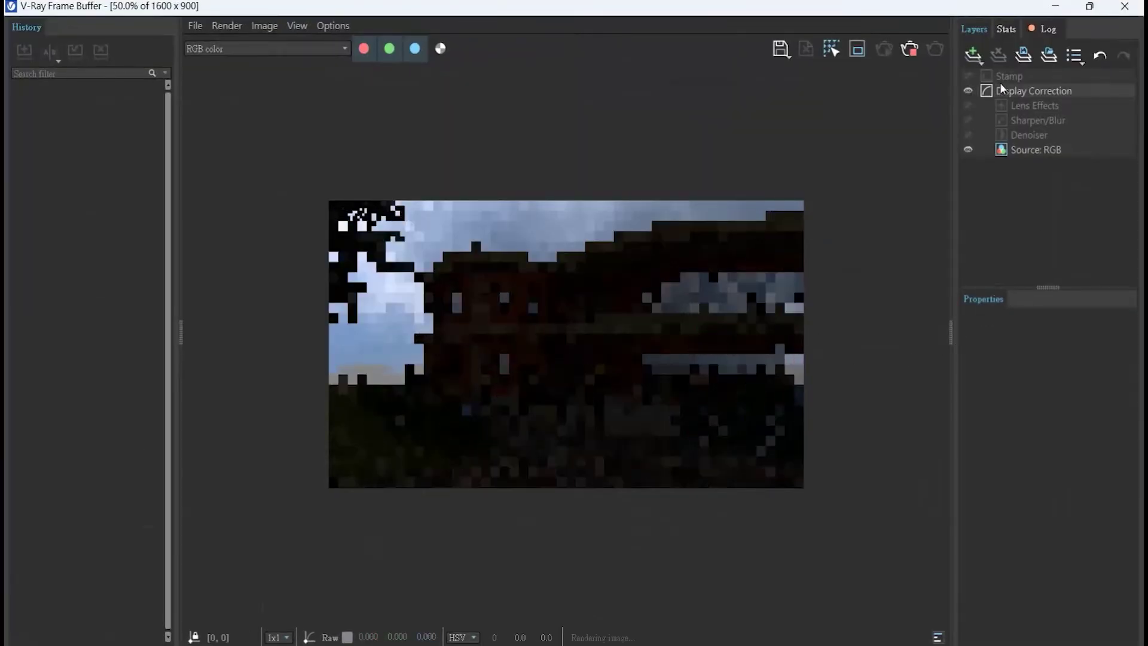
- Add an Exposure correction layer to the render and raise its exposure to 1.649
left_click(974, 55)
left_click(986, 189)
left_click_drag(1025, 367, 1043, 367)
- Collapse the history and layer areas of the frame buffer and view the render at 100%
left_click_drag(186, 330, 6, 329)
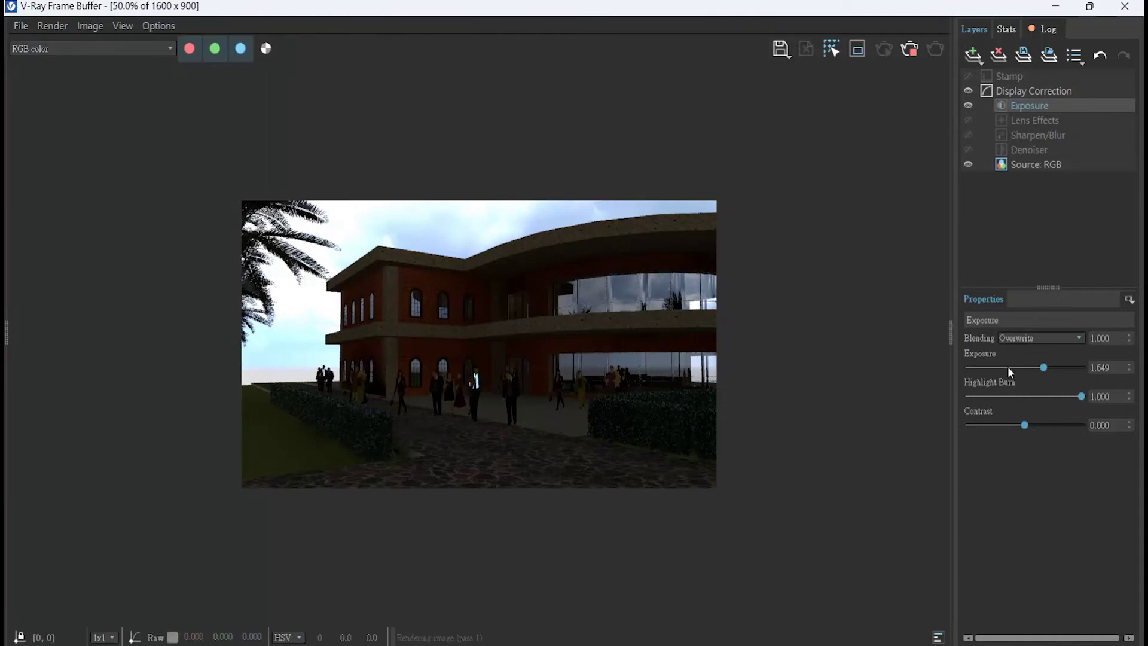
left_click_drag(952, 339, 1099, 345)
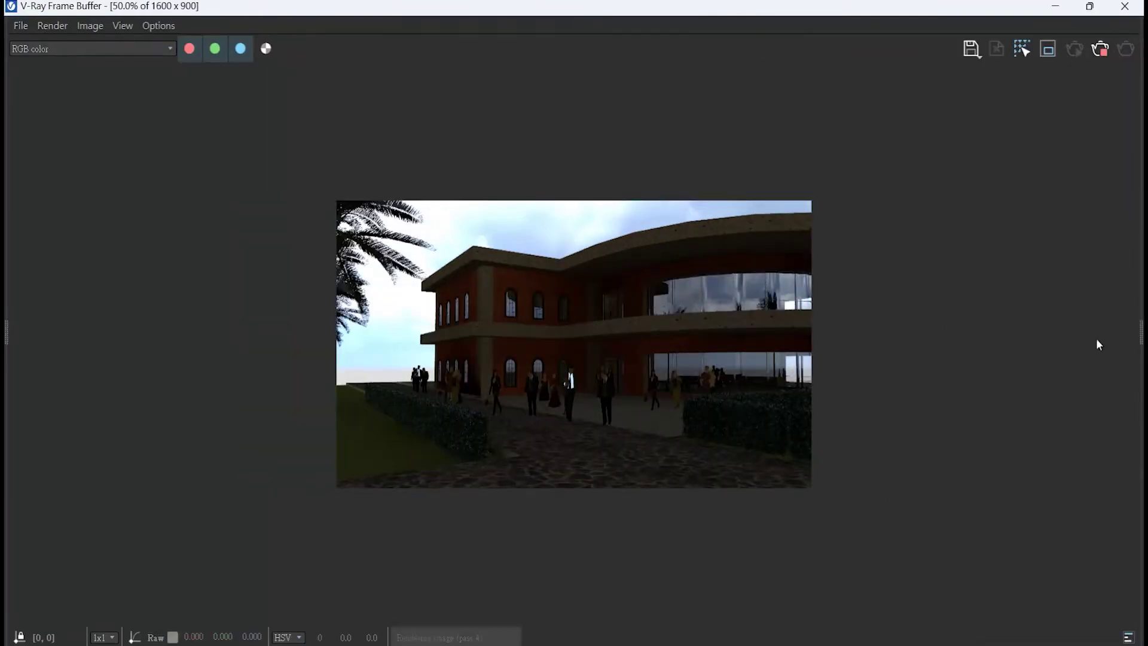
double_click(700, 300)
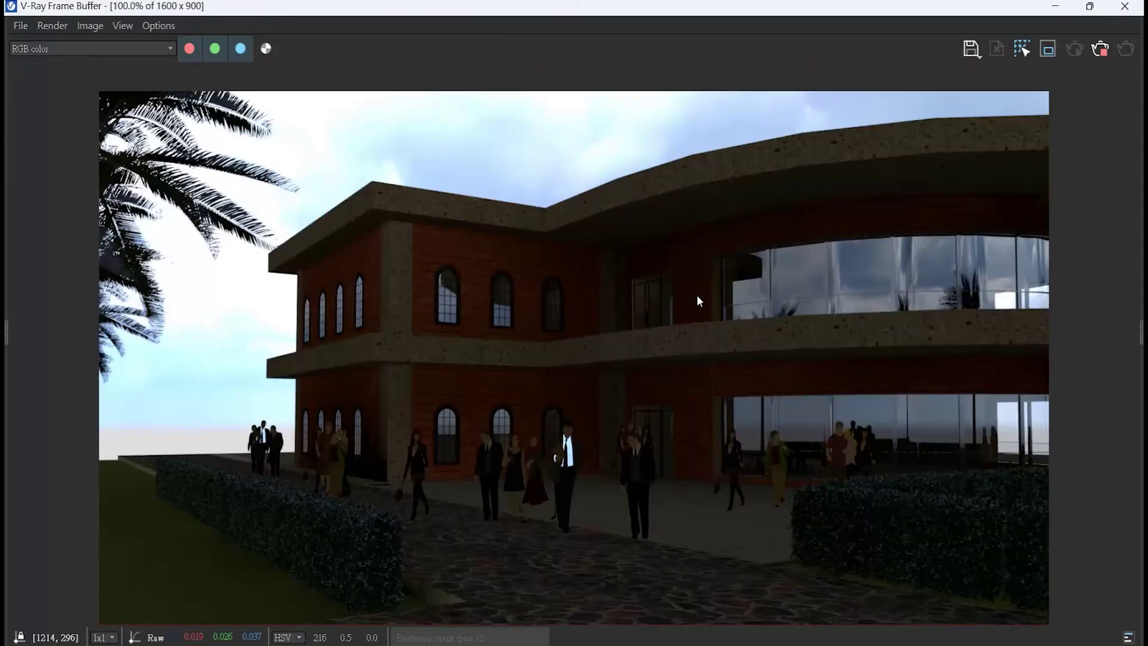
- Bring back the layer properties, lower the Exposure layer's exposure slightly and stop the render
left_click_drag(1141, 332, 956, 337)
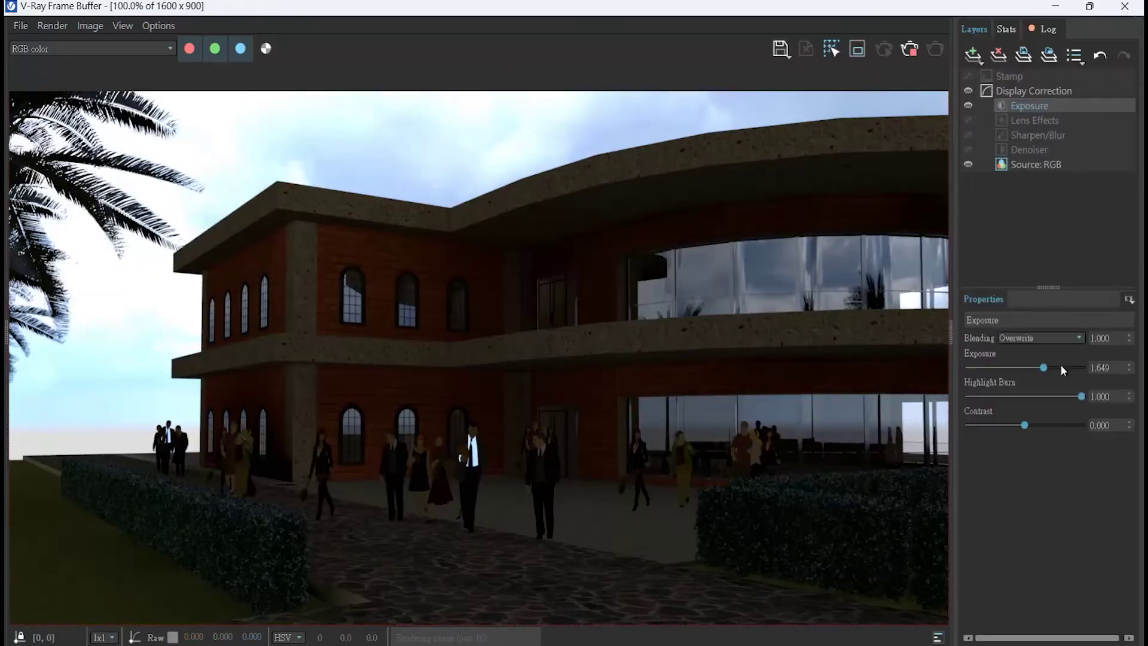
left_click_drag(1043, 368, 1038, 367)
left_click(910, 50)
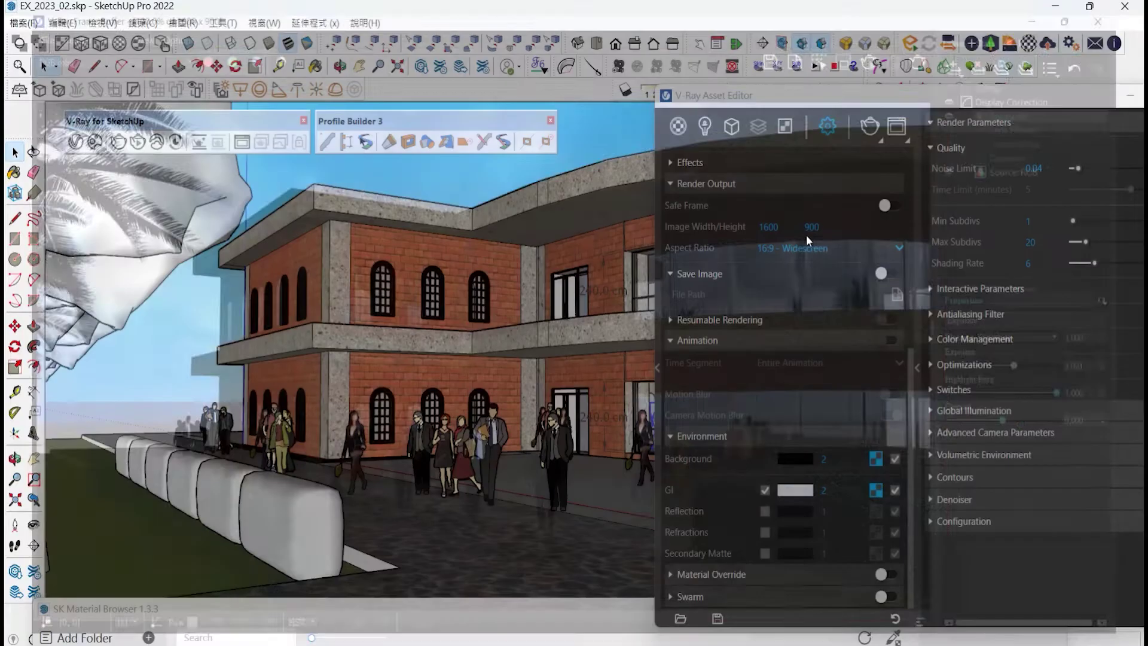
- Set the V-Ray camera's exposure value (EV) to 12
scroll(815, 282, "up", 4)
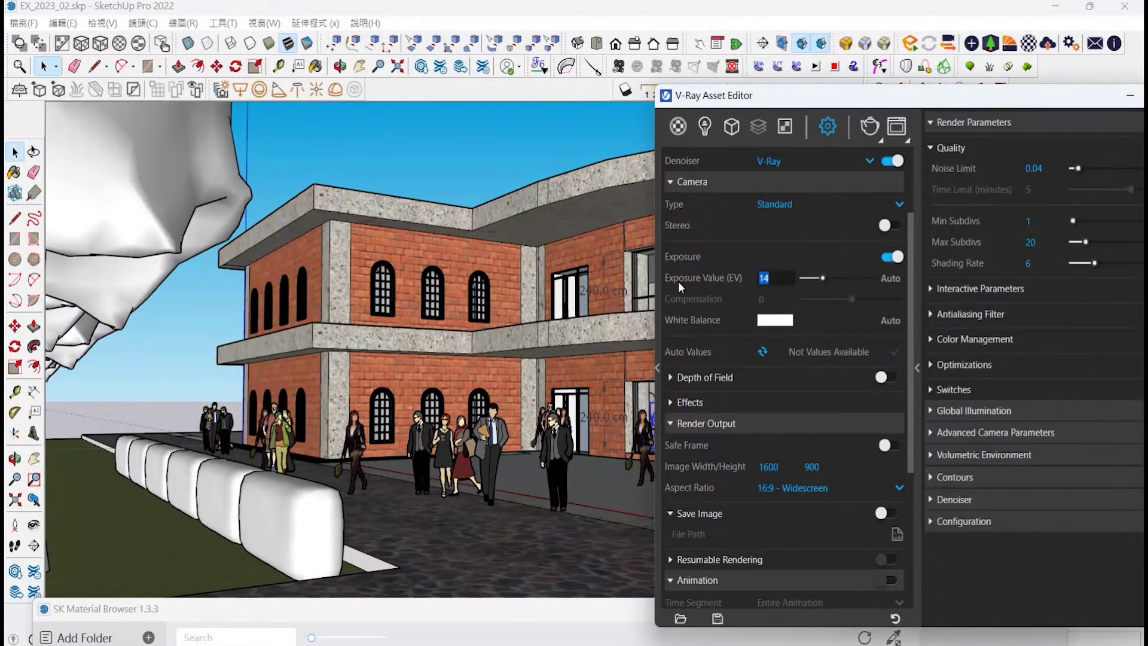
type("12")
key("Return")
- Set the SunLight's size multiplier to 6
left_click(705, 125)
left_click(729, 214)
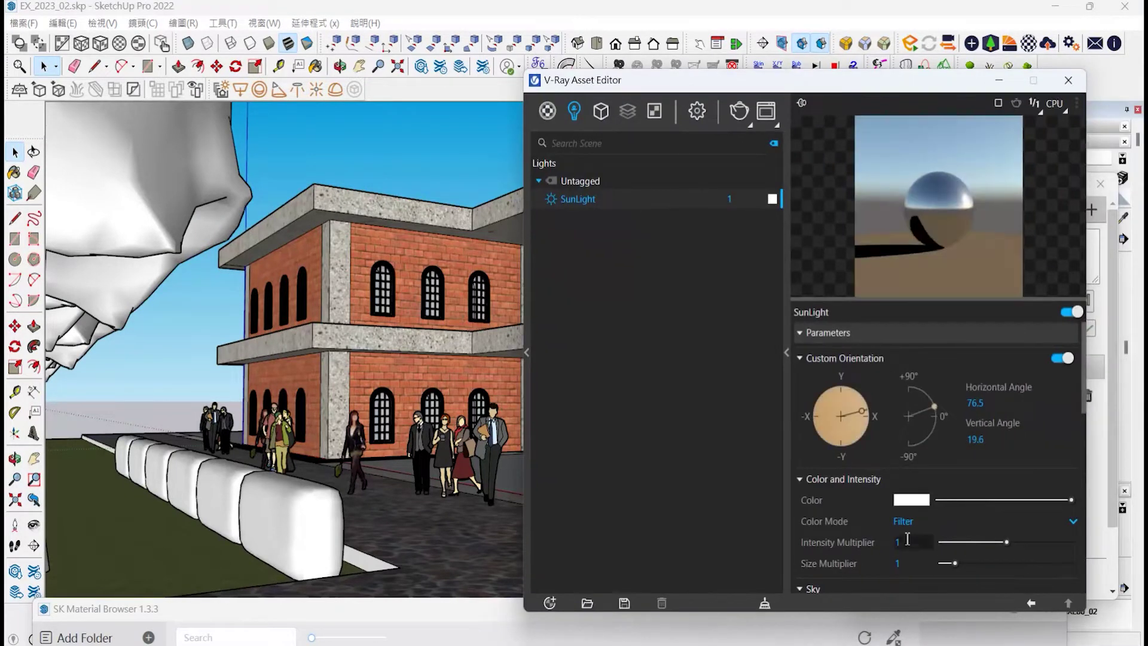
scroll(907, 539, "down", 5)
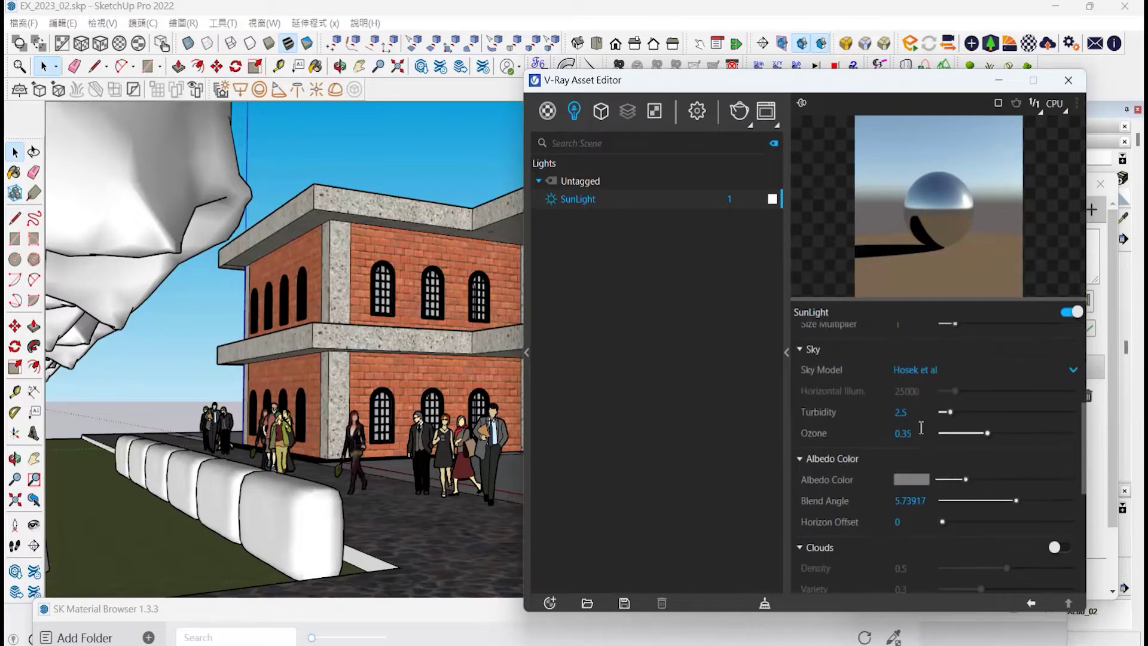
scroll(921, 427, "up", 3)
double_click(899, 483)
type("6")
key("Return")
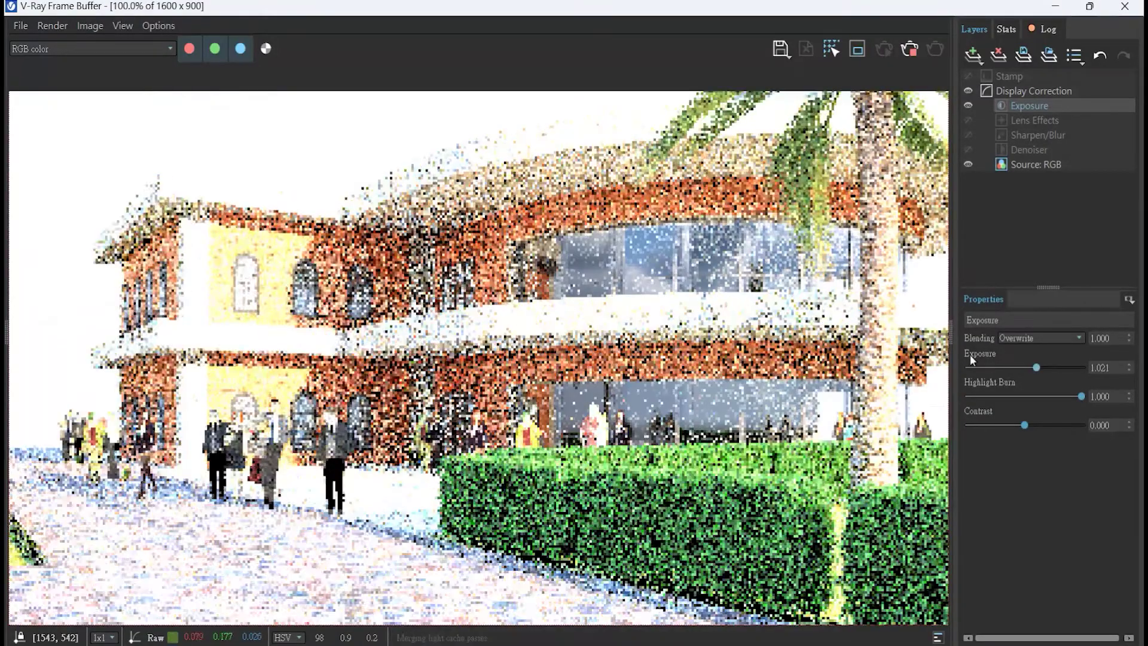
- Lower the render's Exposure layer to -2.173, add a White Balance layer with temperature 5565.445, and collapse the layer area
left_click(1028, 368)
left_click_drag(1028, 371, 1003, 374)
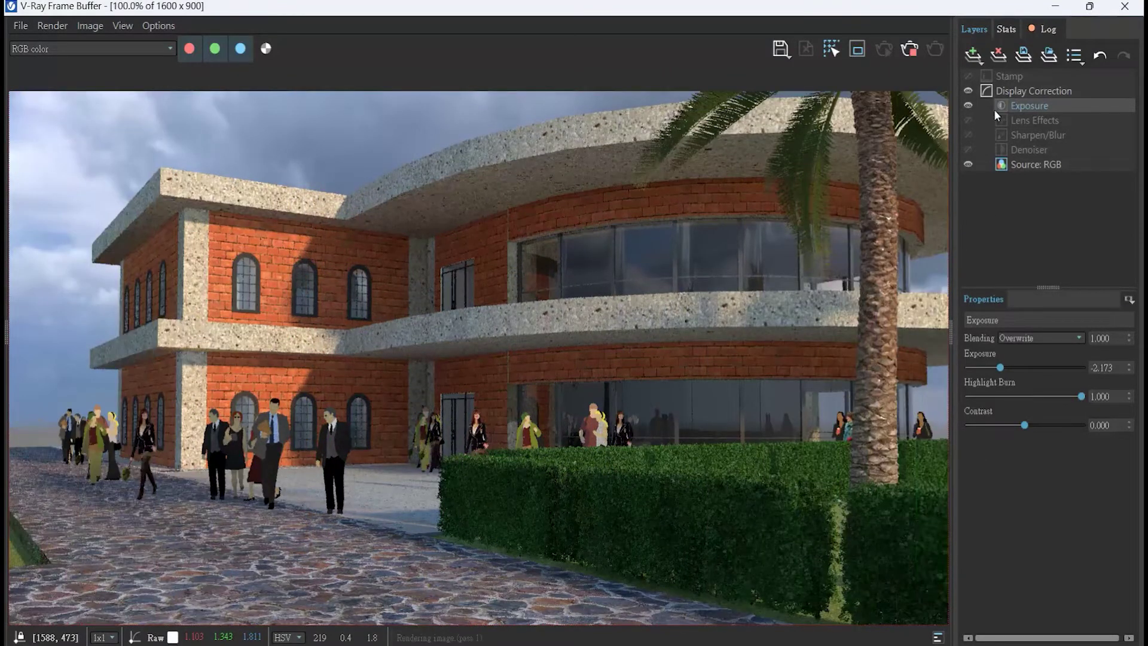
left_click(972, 57)
left_click(990, 180)
left_click_drag(1013, 370, 1009, 371)
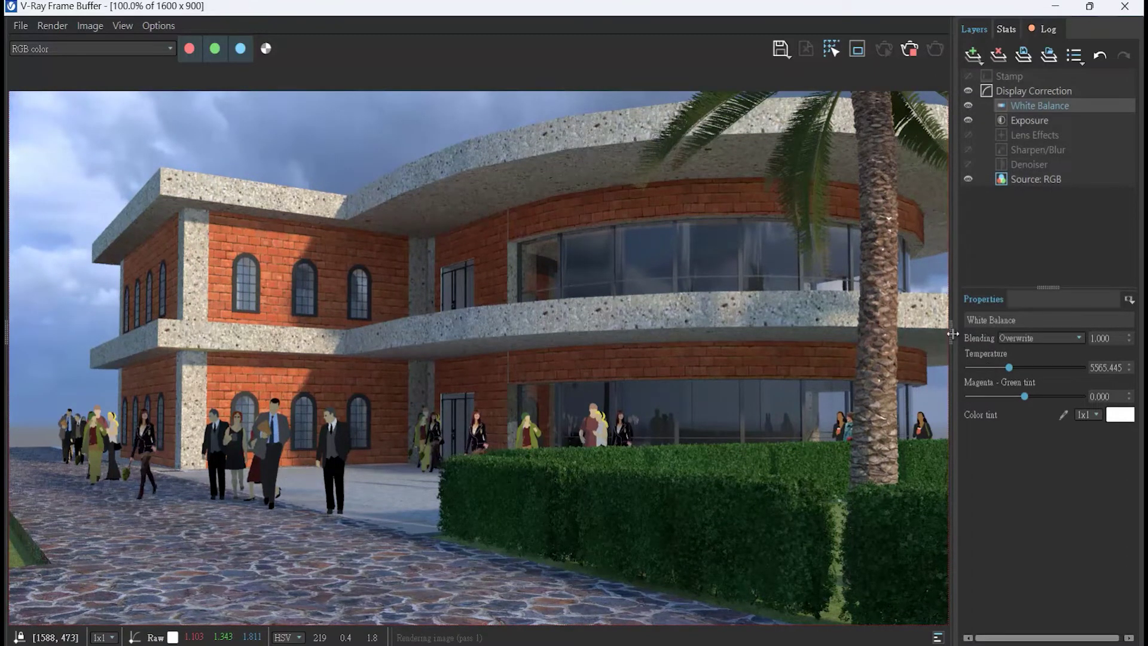
left_click_drag(950, 366, 1044, 378)
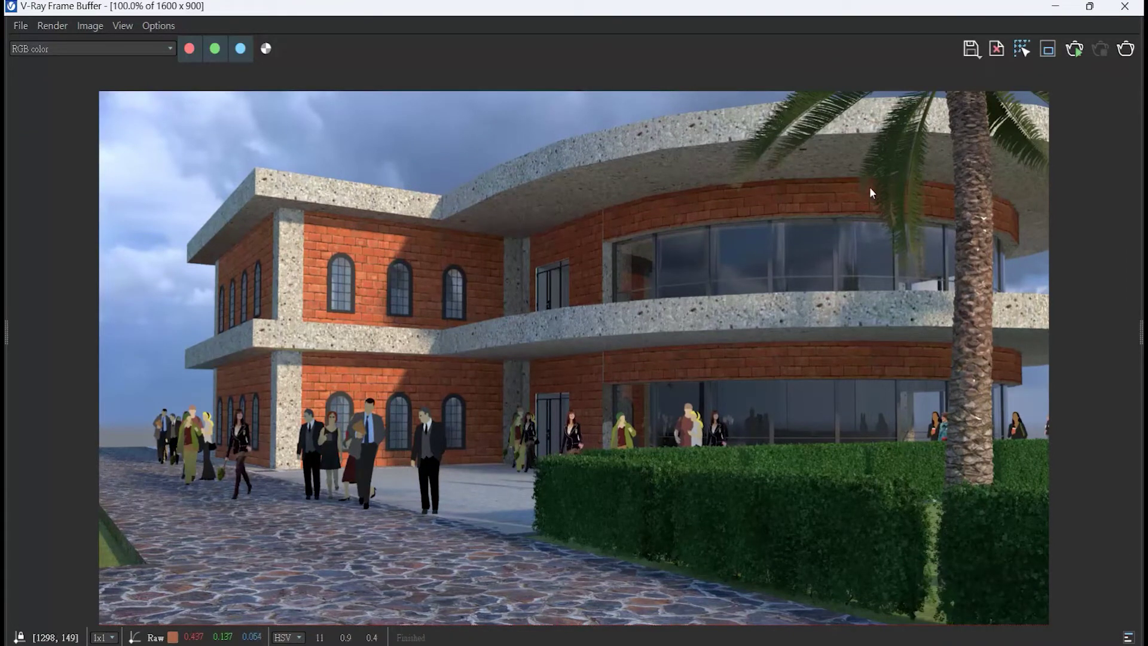
- Start saving the current render channel and browse to the Youtube > SketchUP > 20221019 folder on My Passport (G:)
left_click(971, 48)
left_click(1017, 75)
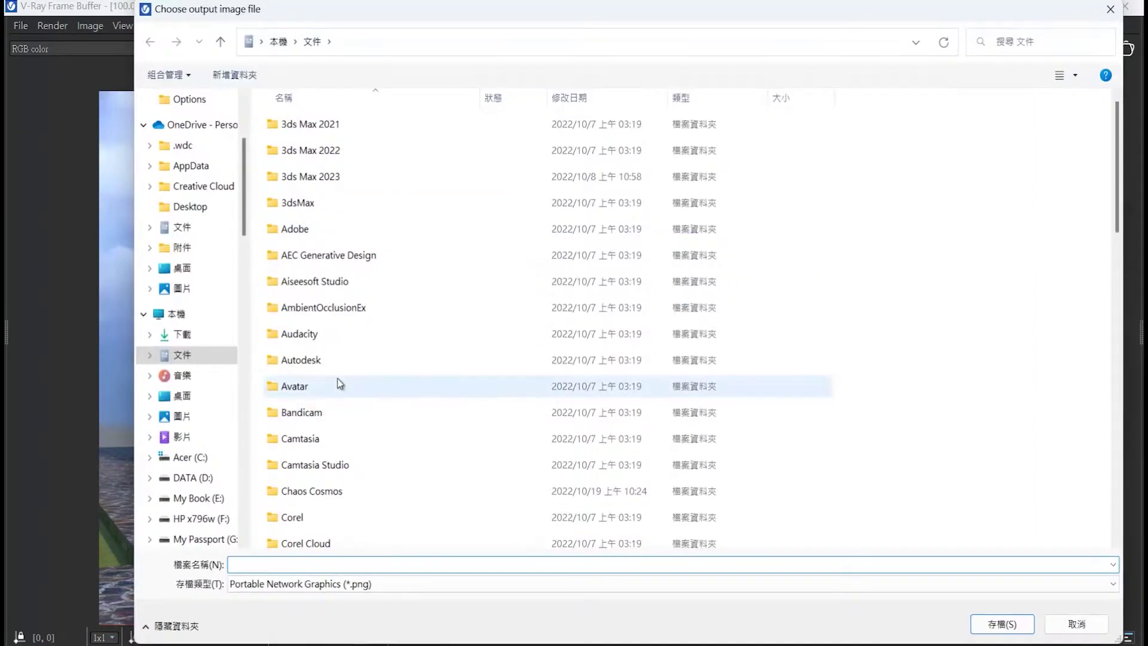
scroll(191, 455, "down", 1)
left_click(198, 472)
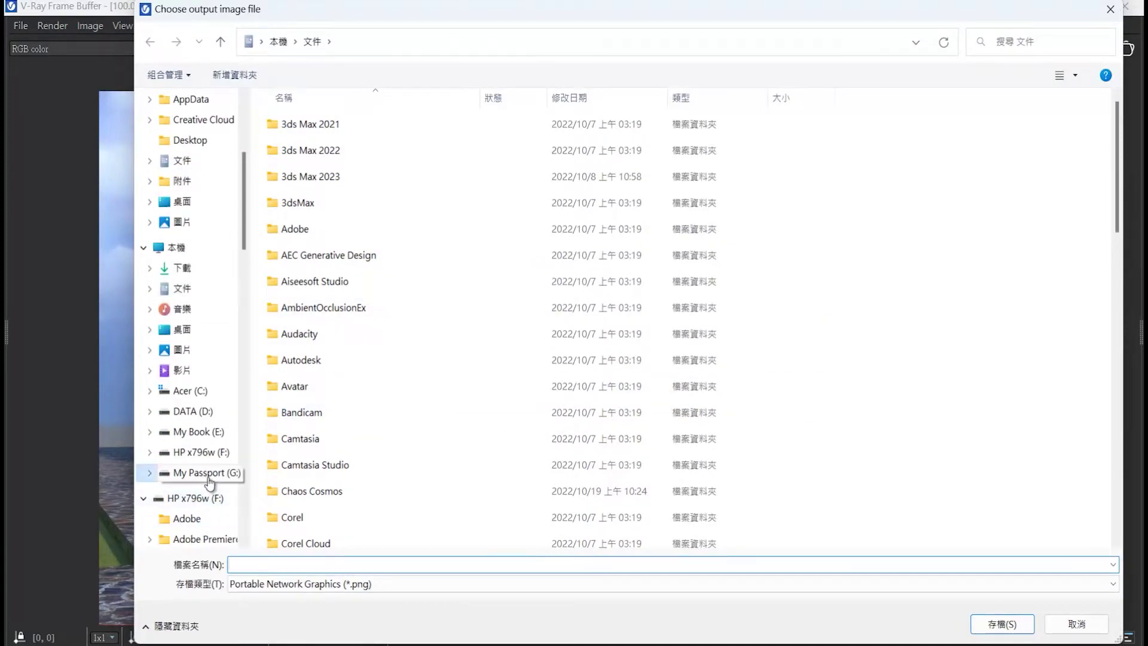
double_click(1076, 251)
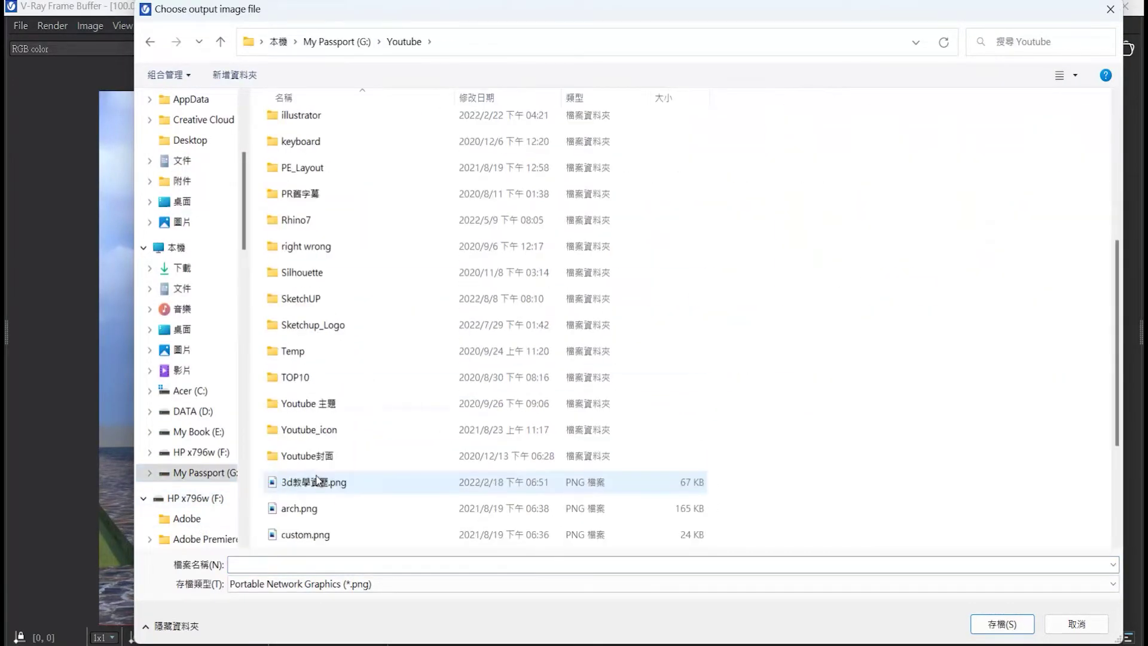
double_click(311, 299)
scroll(310, 297, "down", 5)
double_click(472, 391)
- Save the render as a JPEG image named 101900 and close the frame buffer
left_click(297, 564)
type("1019")
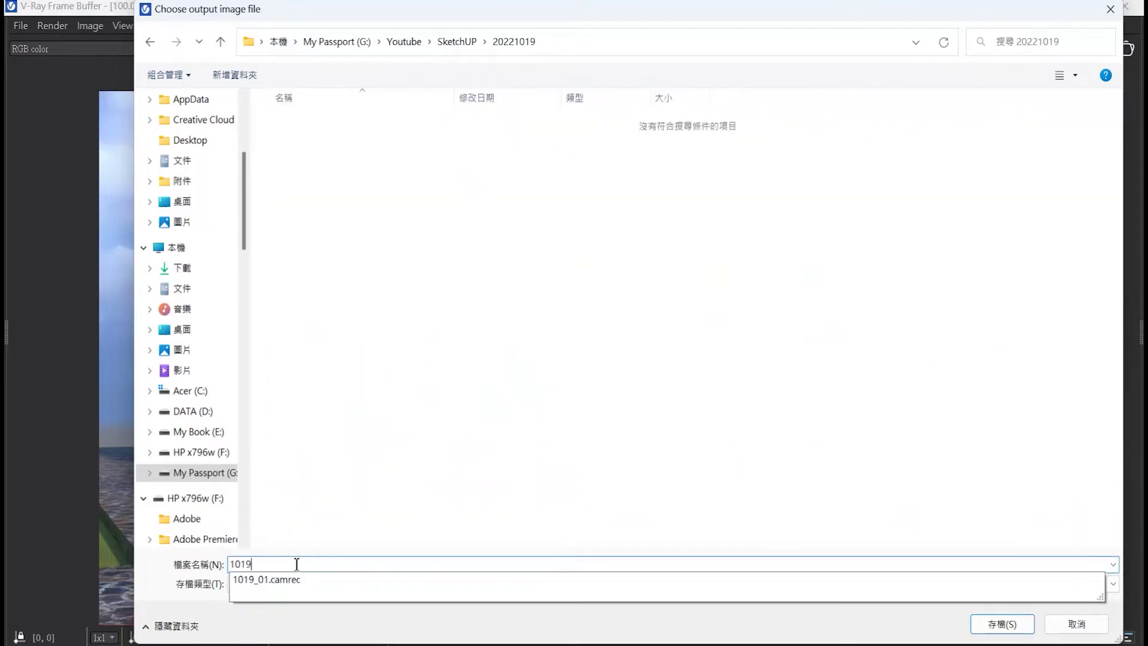
type("00")
left_click(372, 587)
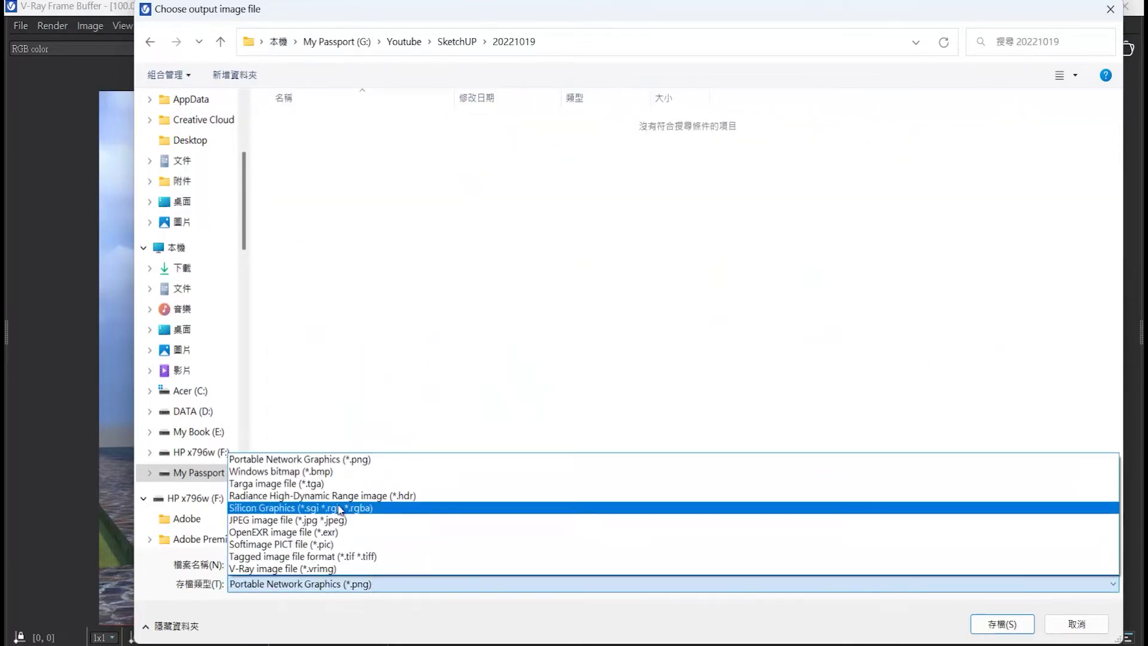
left_click(327, 525)
left_click(996, 624)
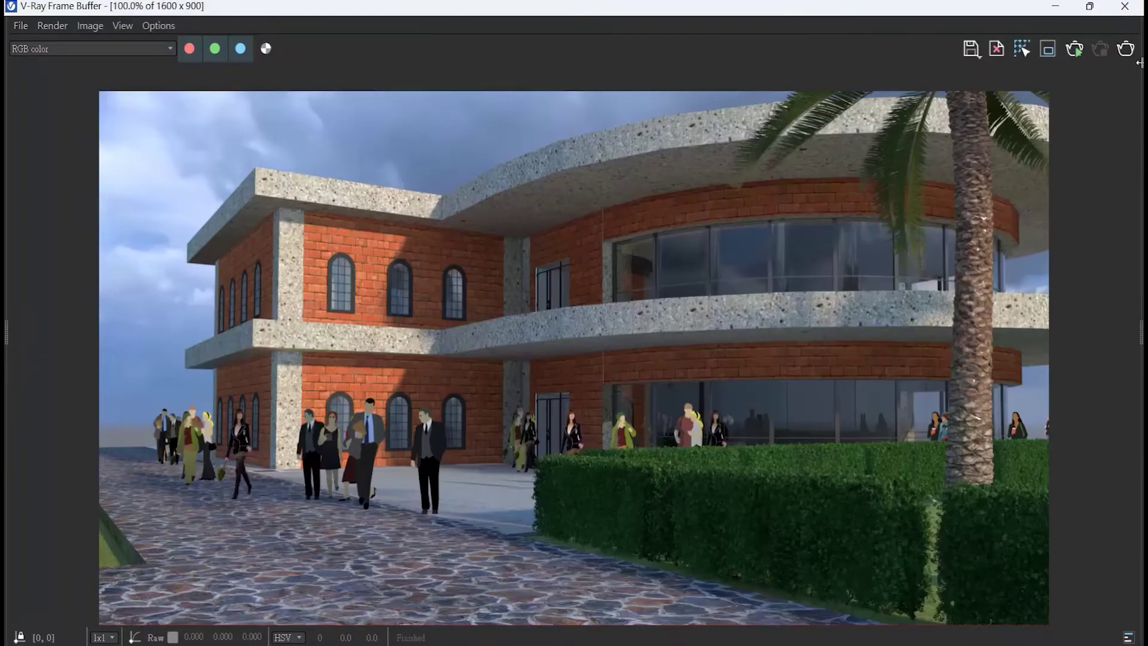
left_click(1130, 9)
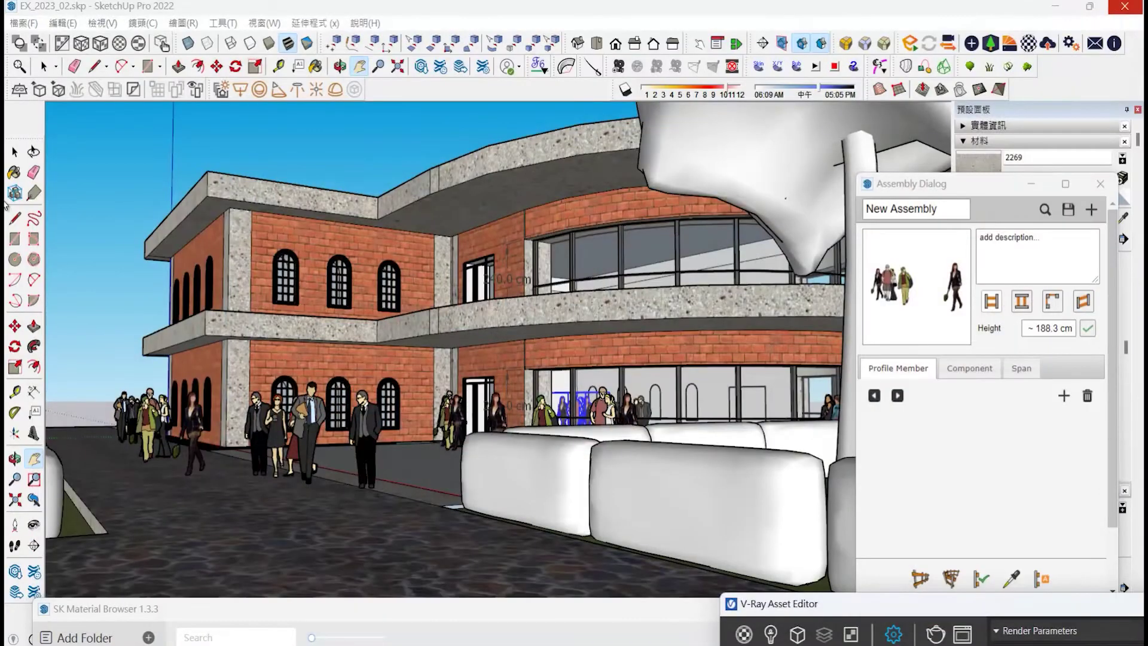
- Sample the stone paving material japan_013 and make it editable in V-Ray
left_click(163, 513)
left_click(75, 142)
left_click_drag(787, 609, 335, 76)
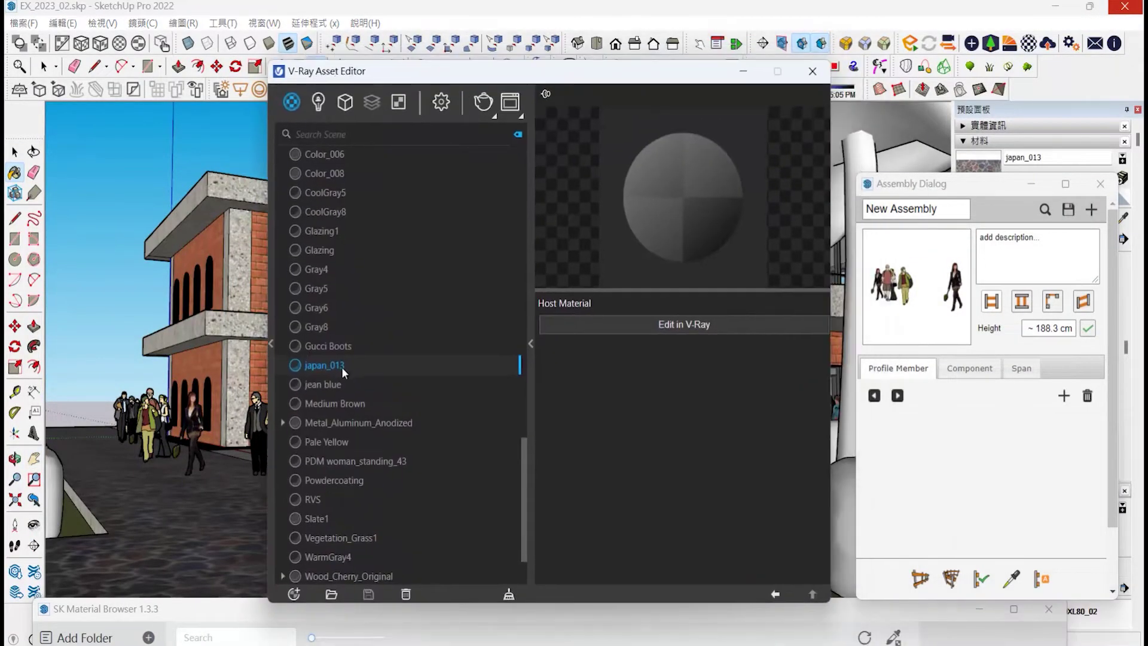
left_click(151, 471)
left_click(684, 324)
- Copy the paving material's diffuse texture and paste it as a copy into its bump map
right_click(800, 369)
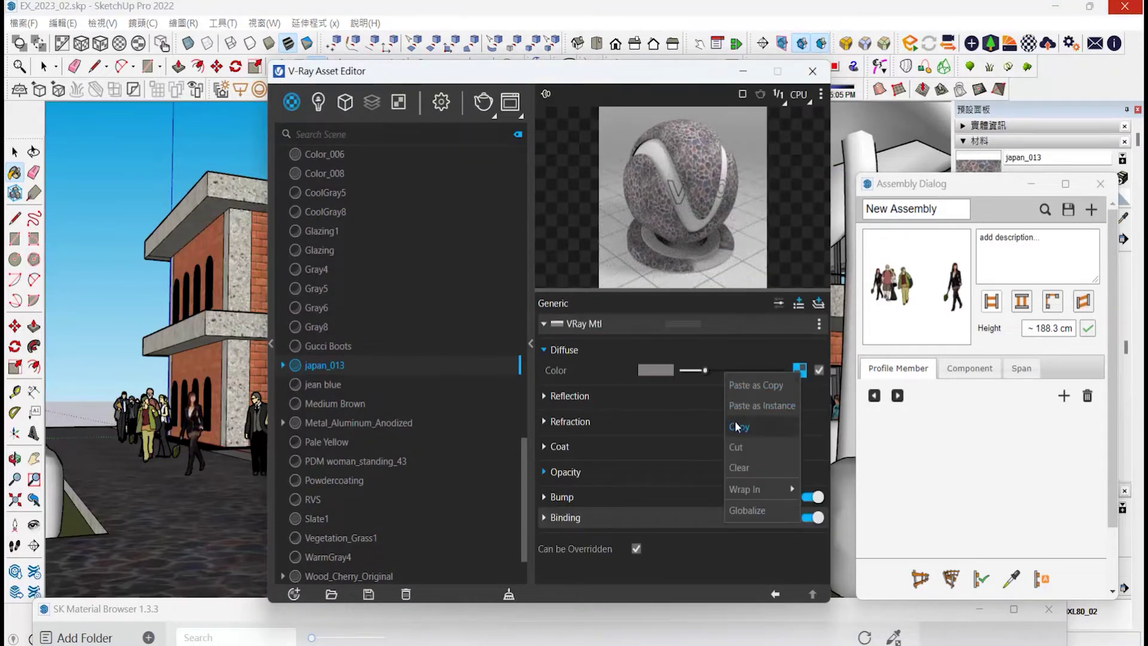
left_click(739, 427)
left_click(621, 497)
right_click(811, 517)
left_click(797, 532)
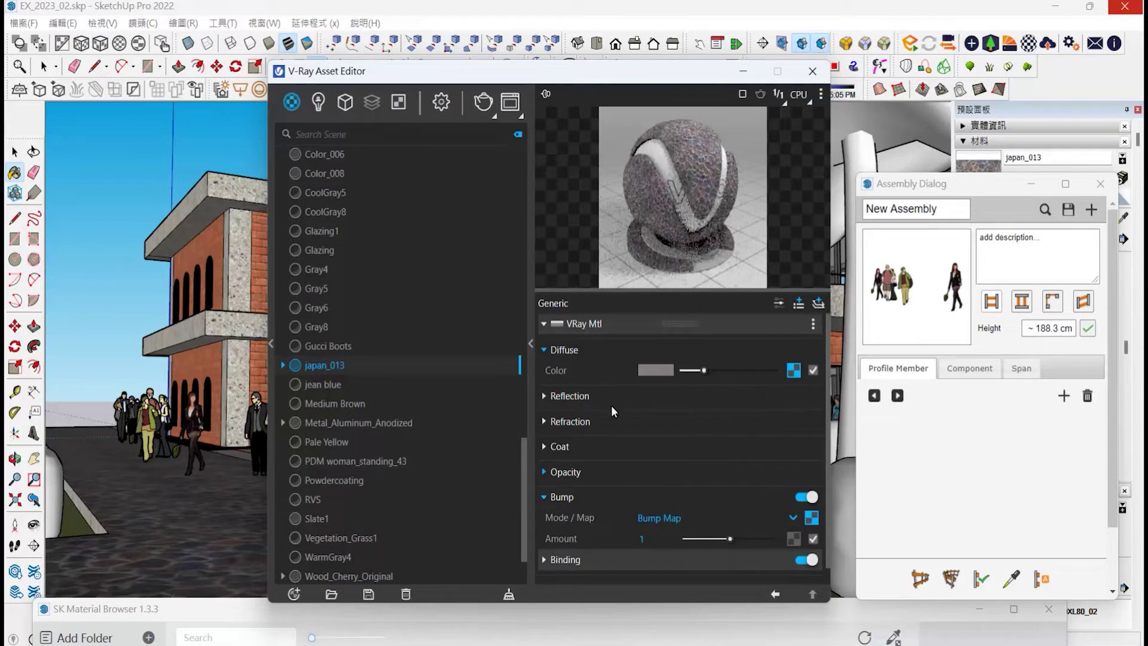
- Brighten the paving material's reflection color and set its reflection glossiness to 0.66
left_click(586, 397)
left_click(752, 417)
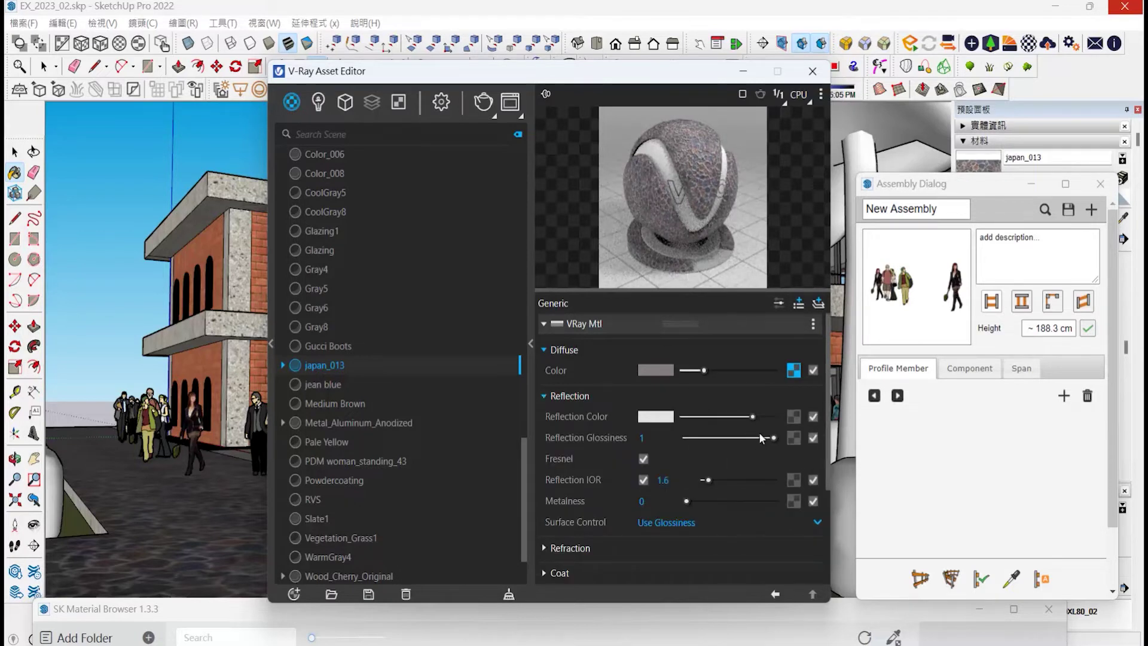
left_click_drag(745, 440, 743, 439)
key("space")
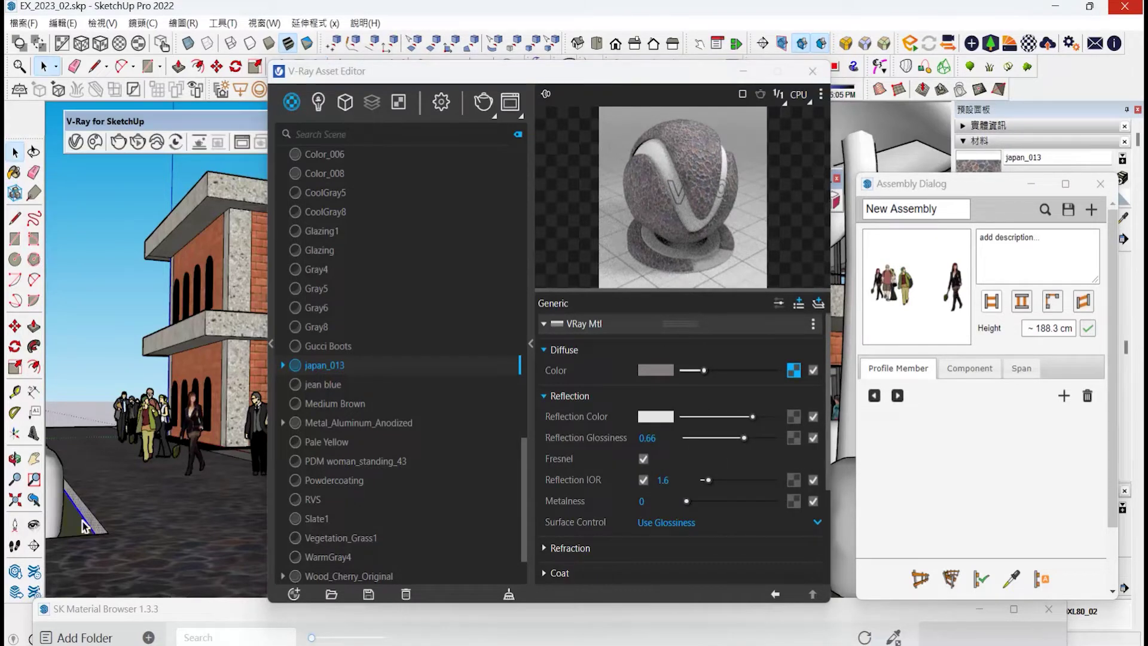
- Select the grass strip in the model and open the Fur geometry's parameters
right_click(89, 424)
left_click(582, 76)
left_click_drag(574, 70, 462, 617)
right_click(824, 589)
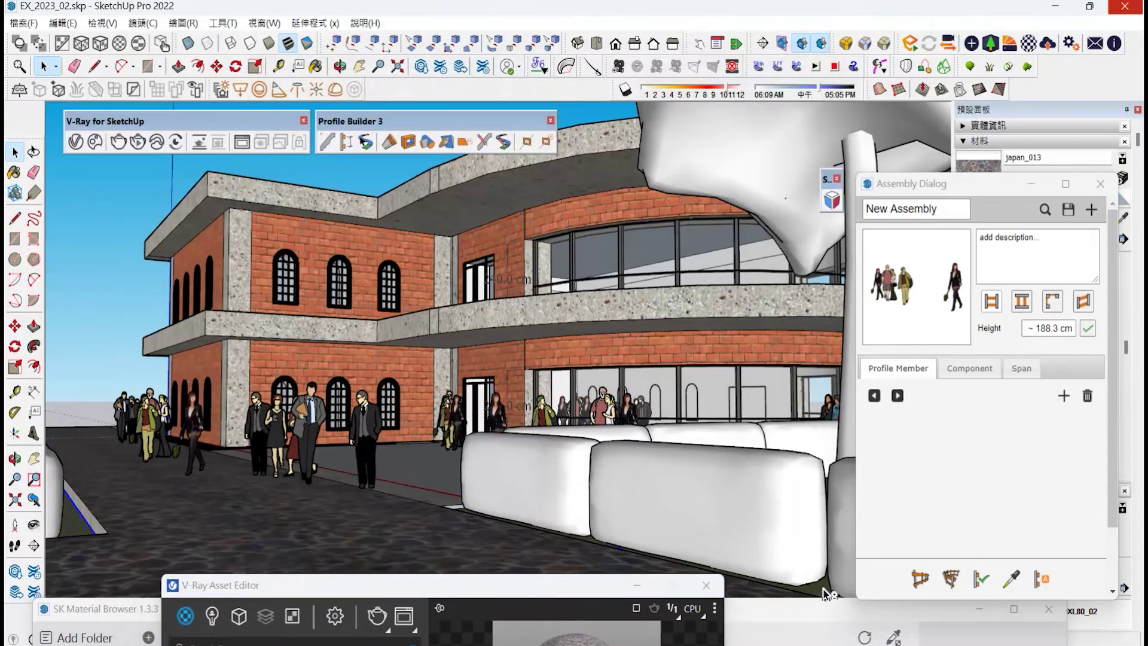
left_click(885, 146)
left_click(78, 91)
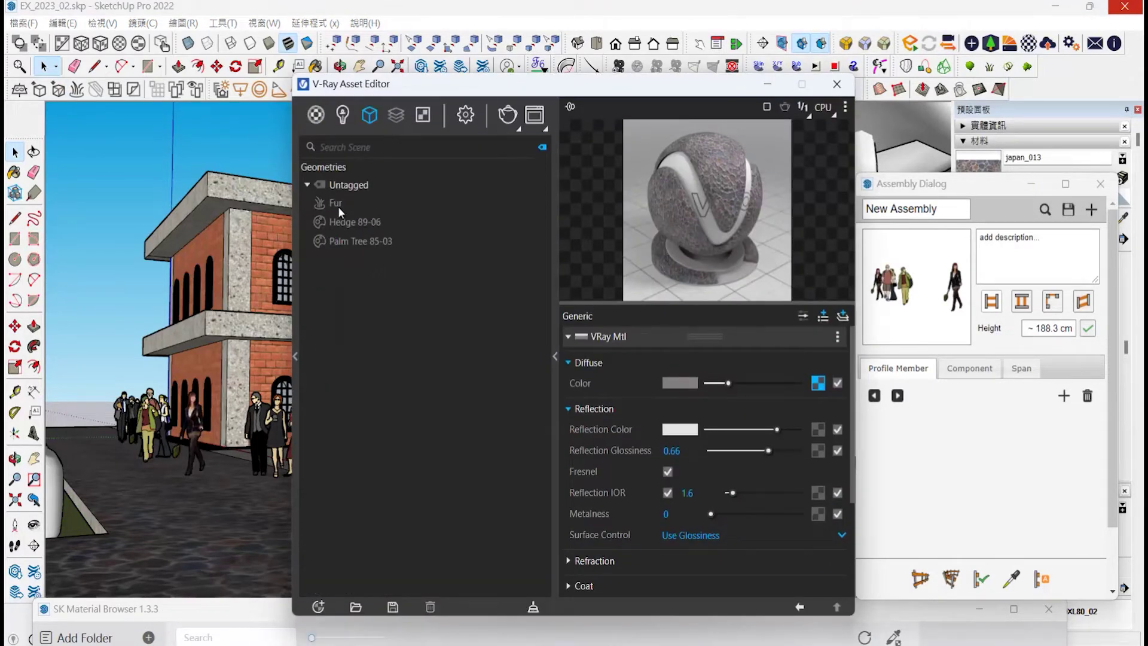
left_click(337, 205)
- Set the fur's length to 26, thickness to 0.6, gravity to 2 and bend to 3, with variance of 0.84 for direction and 0.39 for the rest
type("26")
key("Tab")
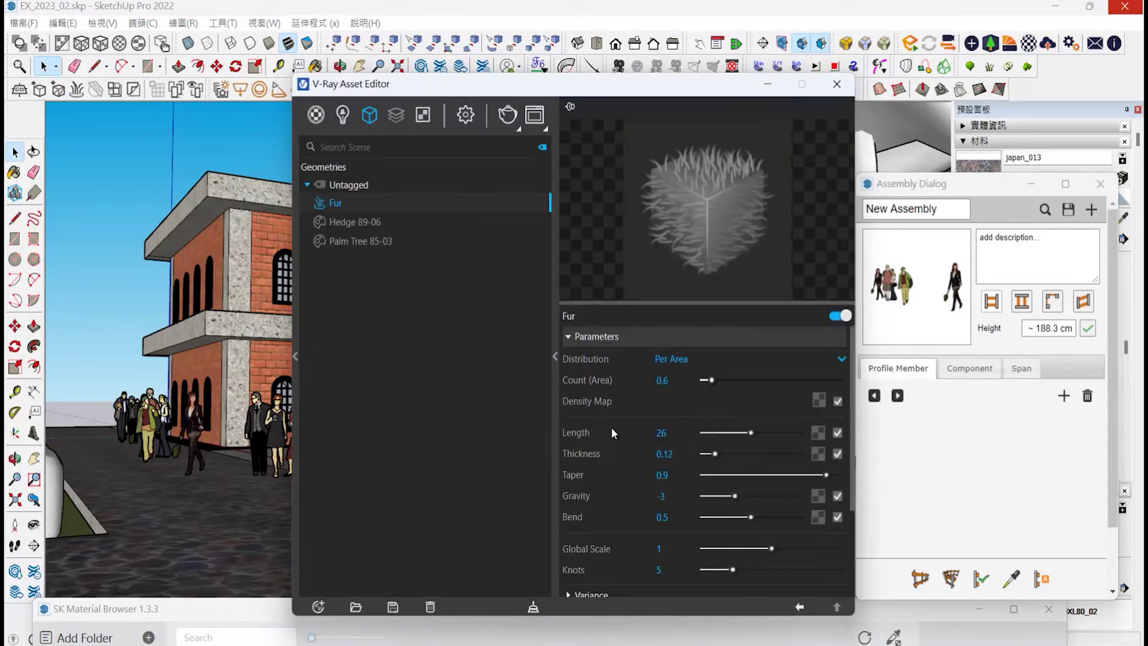
key("BackSpace")
type(".6")
key("Return")
left_click(678, 501)
type("3")
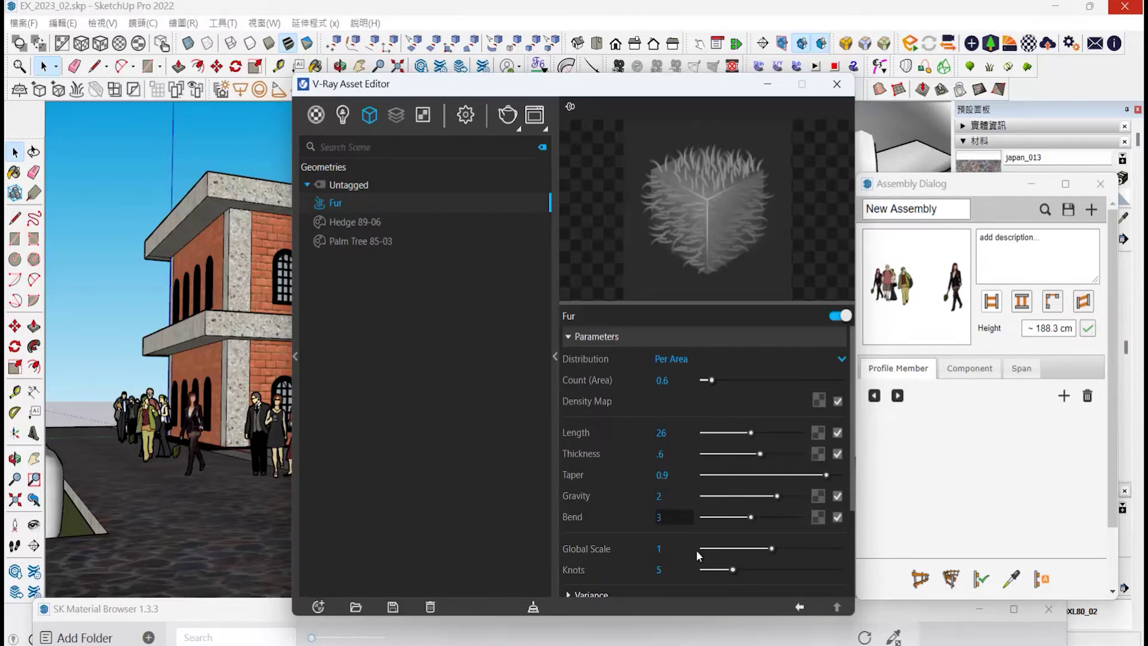
scroll(696, 550, "down", 2)
left_click(751, 472)
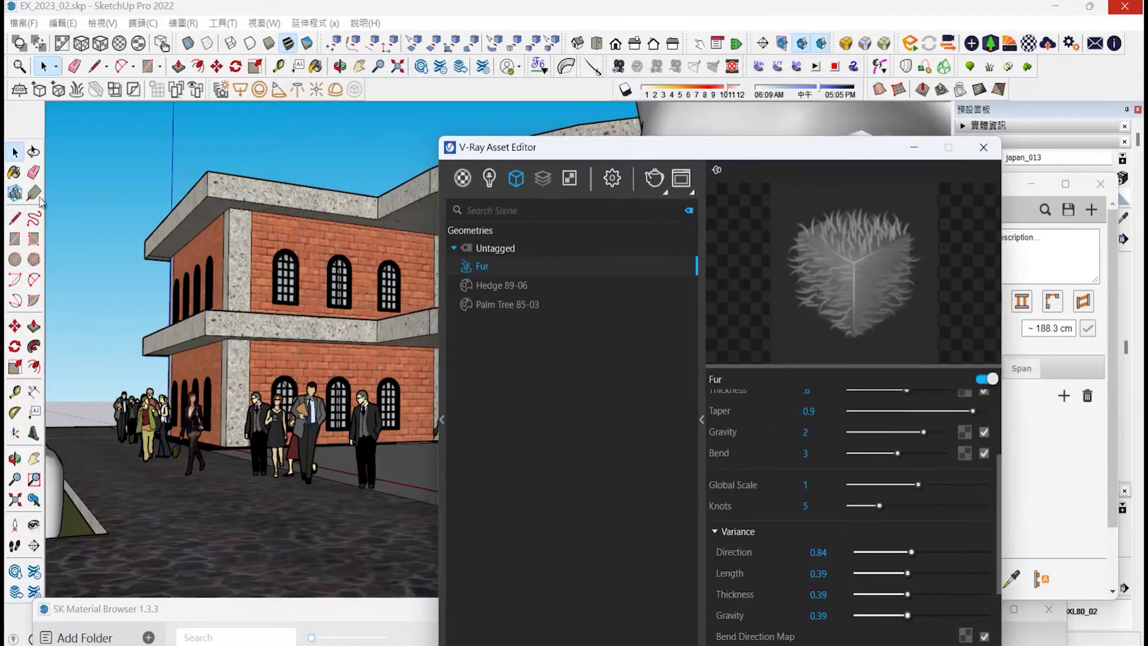
- Sample the brick material BrickSmallBrown0028_5_S from the wall and make it editable in V-Ray
left_click(14, 152)
key("b")
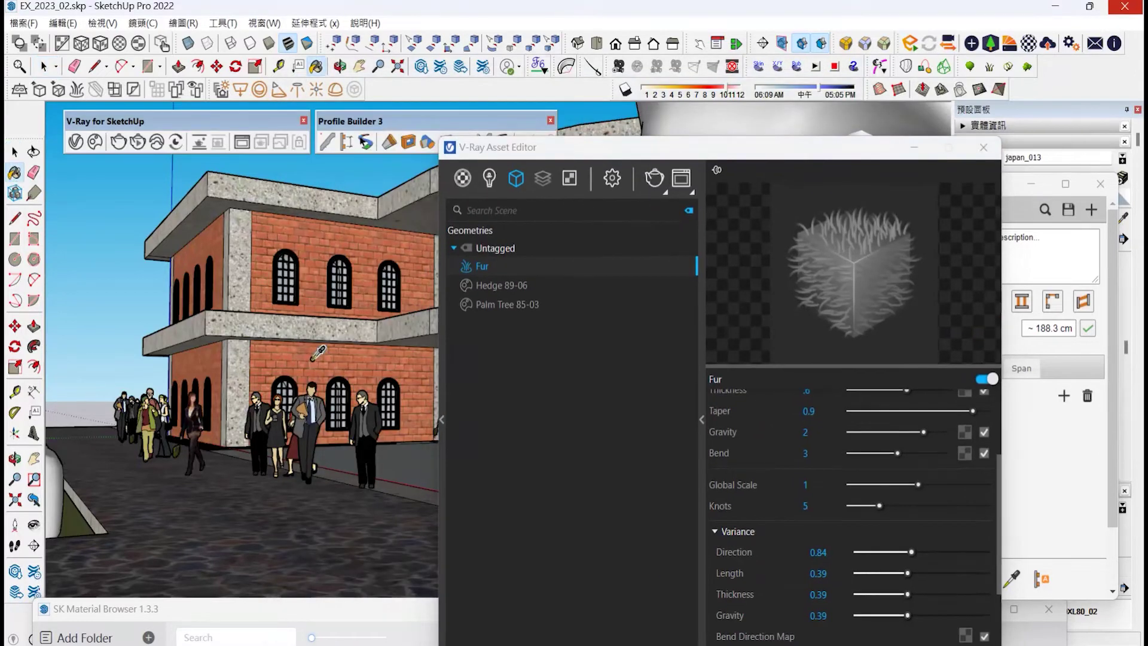
left_click(322, 353, "alt")
left_click(791, 407)
left_click_drag(480, 147, 210, 97)
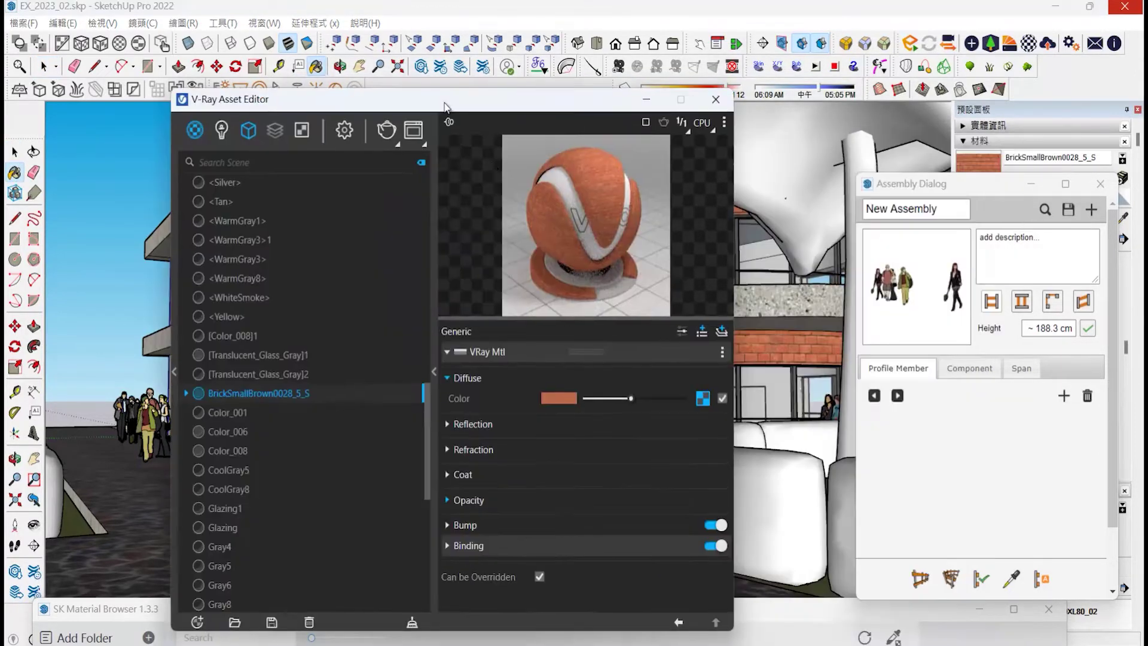
- Paste a copy of the brick's diffuse texture into its bump map and set the bump amount to 0.64
right_click(700, 397)
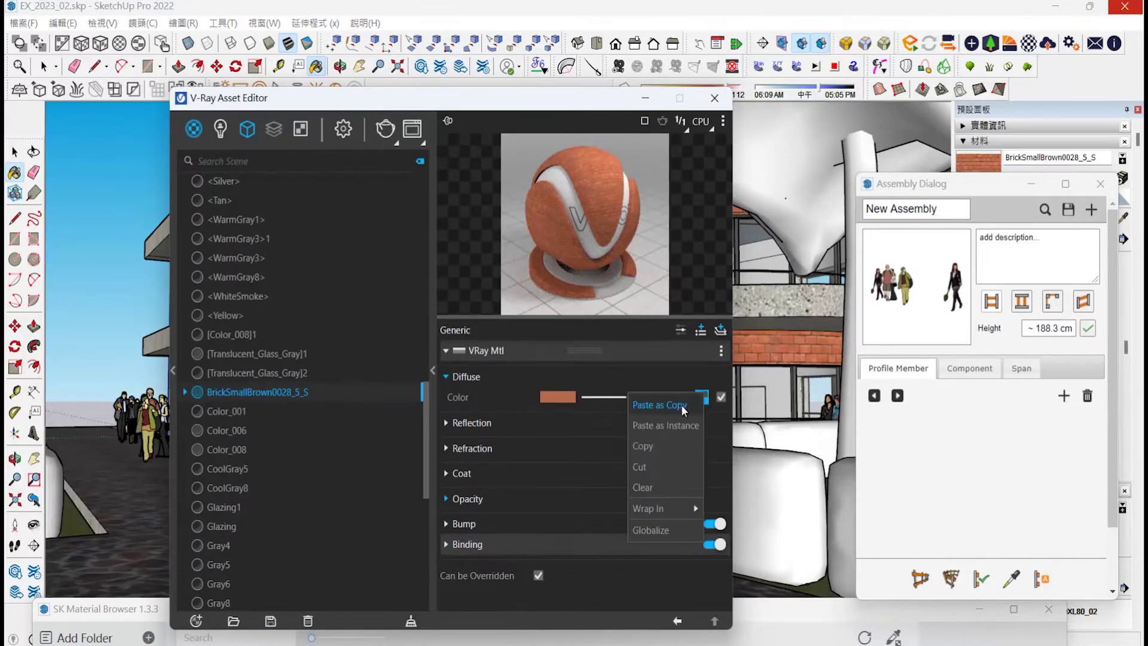
left_click(654, 449)
left_click(662, 523)
right_click(710, 544)
left_click(665, 552)
left_click(617, 565)
- Sample the concrete material 2269 from the building's roof band and make it editable in V-Ray
left_click_drag(533, 99, 718, 142)
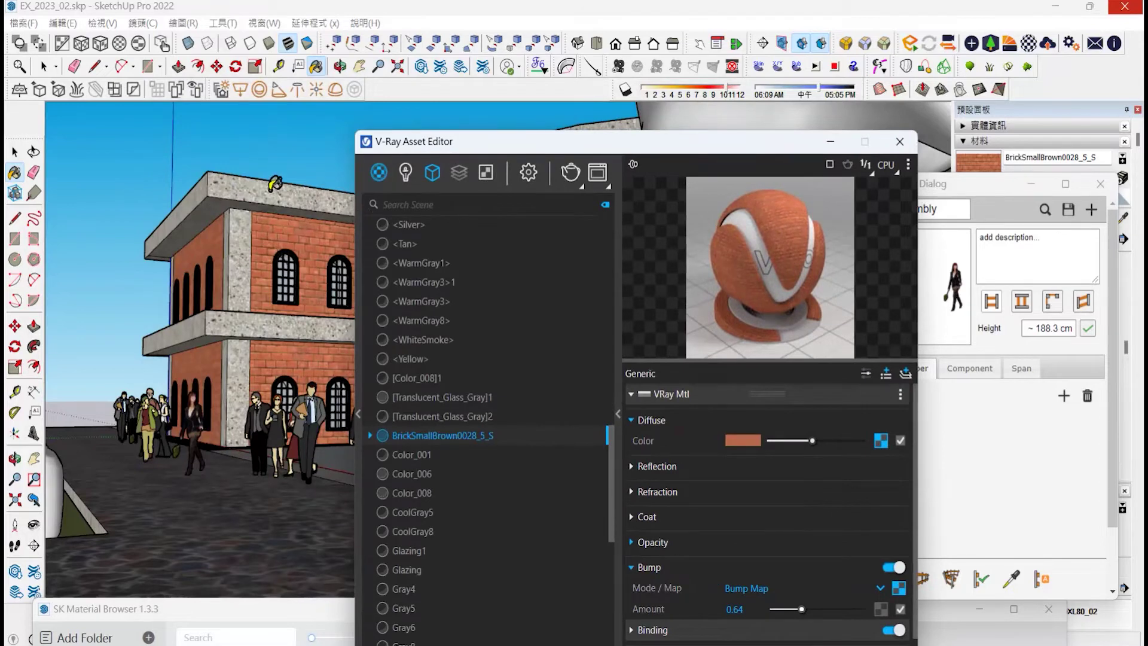
left_click(15, 172)
left_click(224, 187, "alt")
left_click(756, 392)
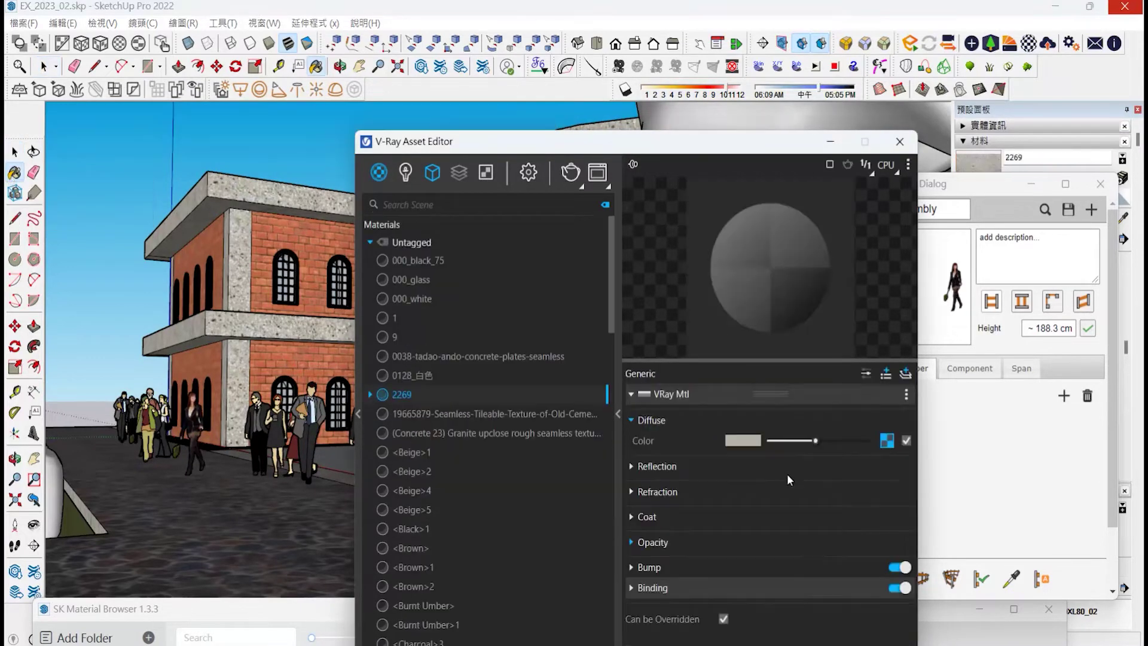
- Close the Assembly dialog and set the concrete material's texture width to 300 cm
left_click(1100, 185)
left_click(996, 220)
left_click_drag(1013, 401, 694, 400)
type("300cm")
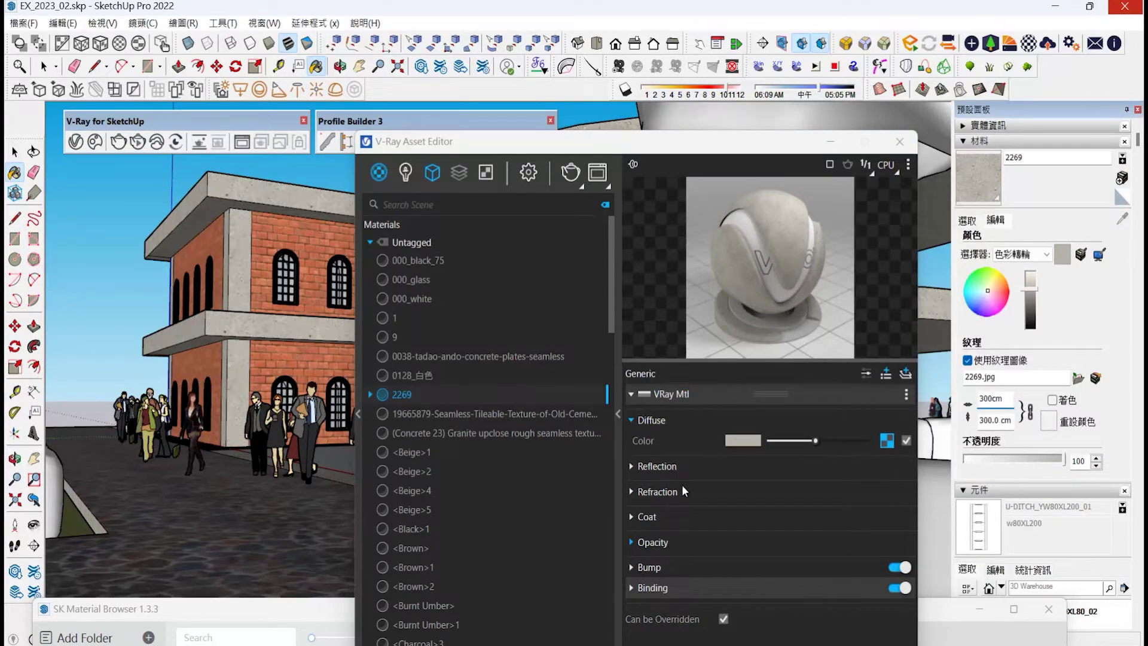
- Brighten the concrete's reflection color, set its reflection glossiness to 0.77 and enable the reflection IOR of 1.6
left_click(674, 468)
left_click(833, 486)
left_click(841, 507)
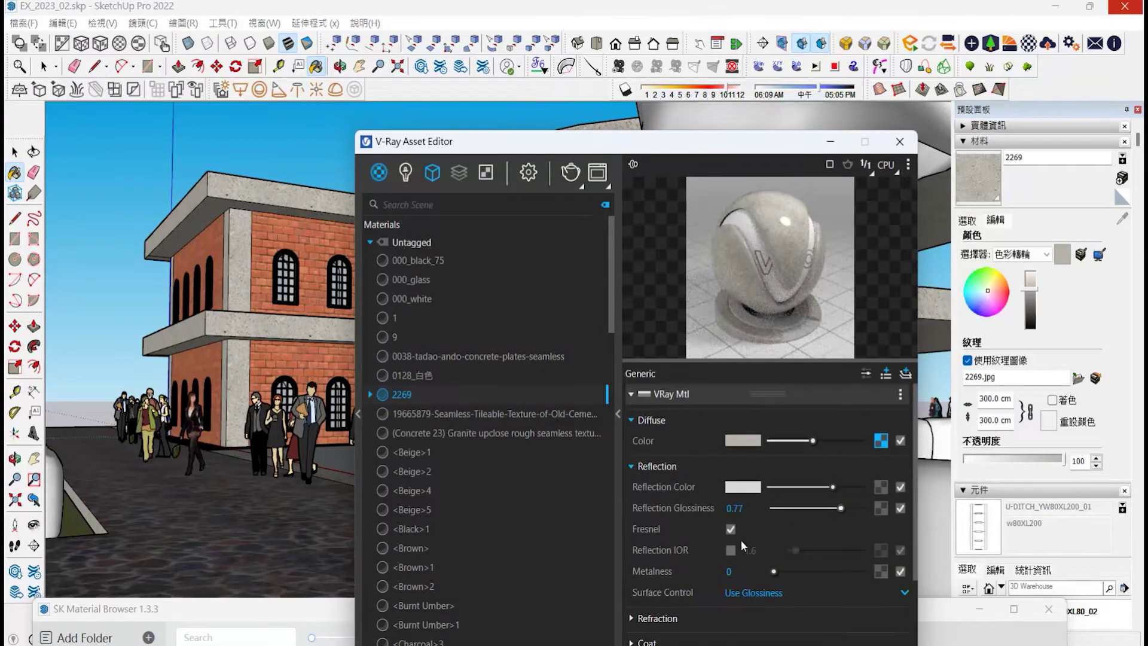
- Copy the concrete material's diffuse texture and paste it as a copy into its bump map
right_click(881, 442)
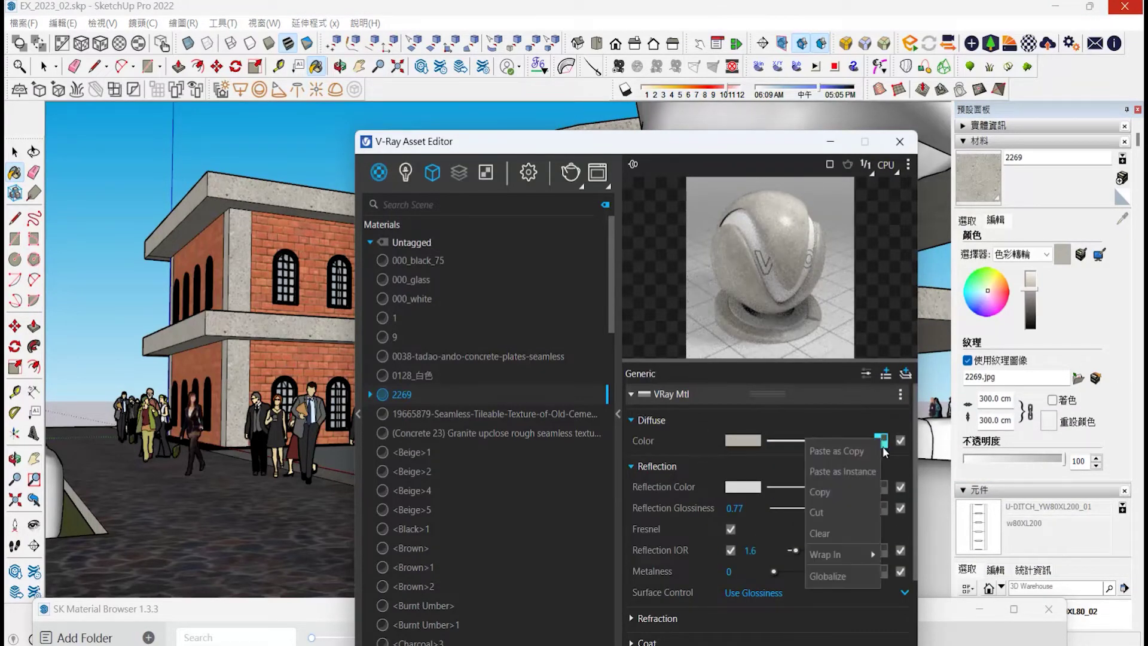
left_click(824, 492)
scroll(729, 550, "down", 3)
left_click(655, 594)
scroll(687, 598, "down", 2)
right_click(903, 573)
left_click(861, 589)
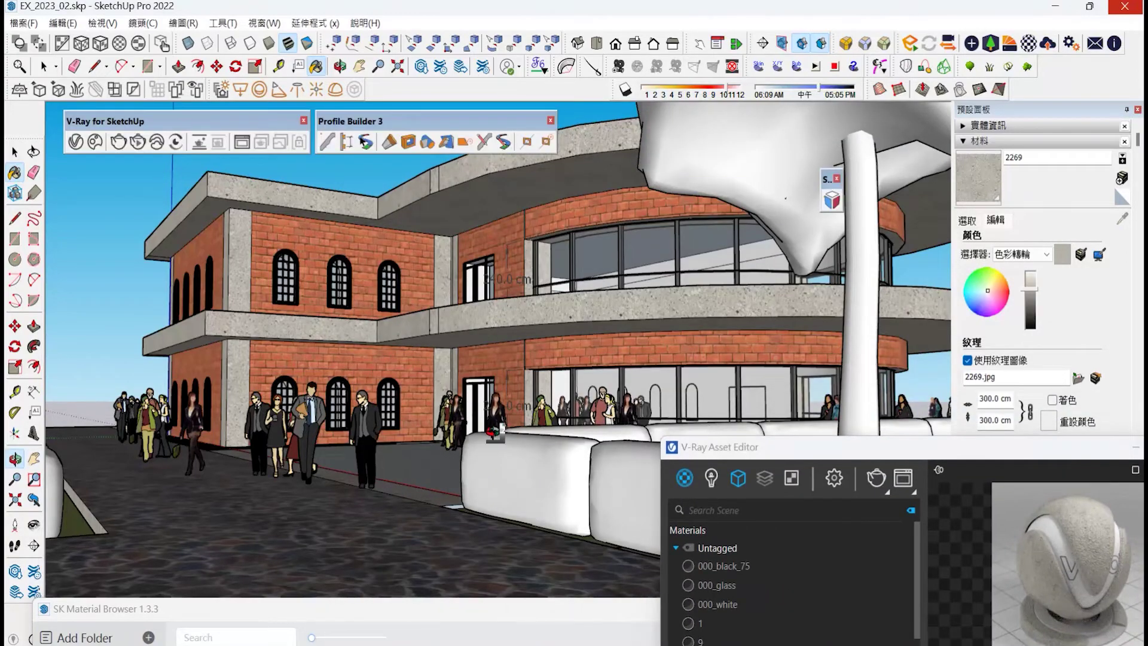
- Frame an eye-level view of the brick facade, paved walkway and hedges, and render it with V-Ray
middle_click_drag(494, 433, 442, 431)
scroll(143, 408, "down", 3)
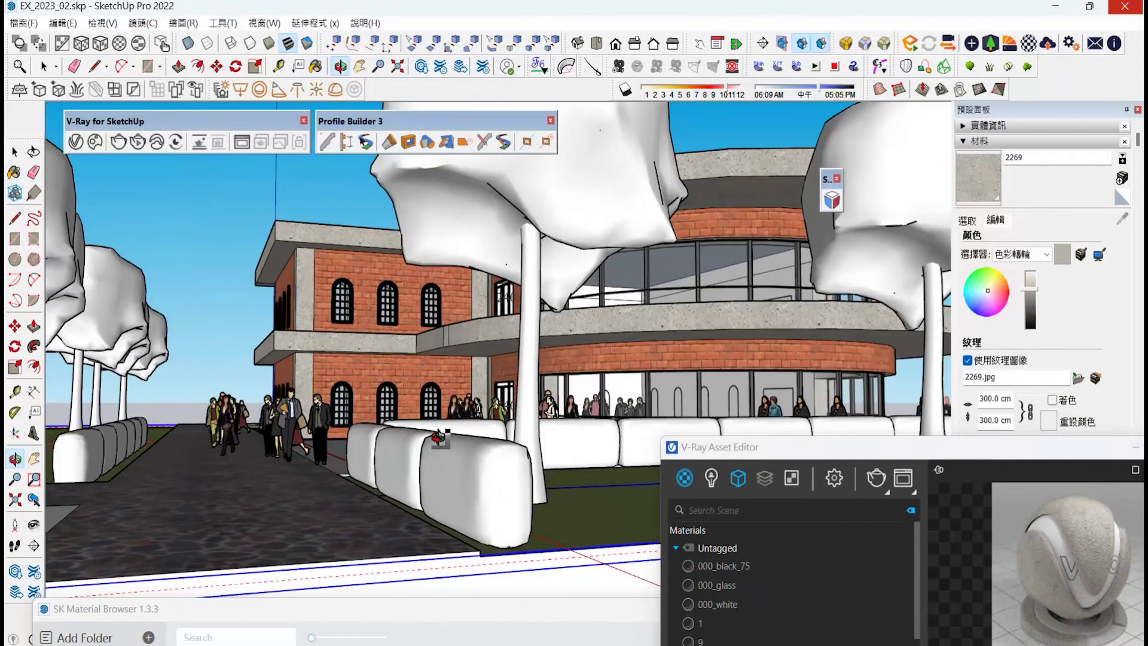
scroll(432, 363, "up", 3)
scroll(422, 354, "down", 2)
scroll(420, 354, "down", 1)
key("b")
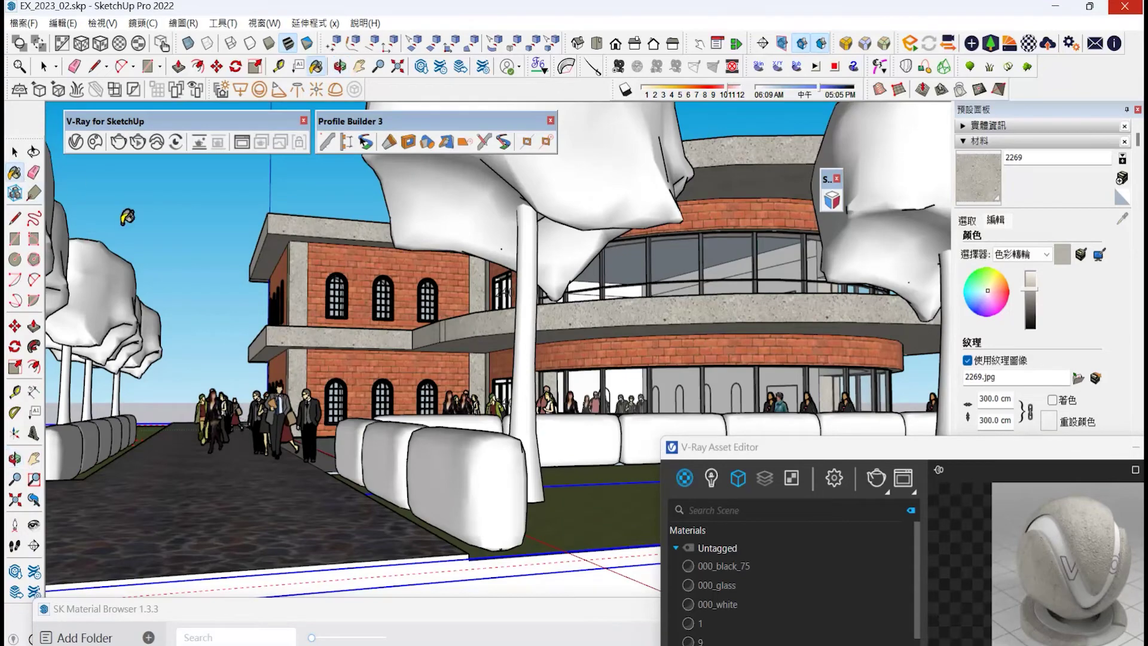
scroll(341, 437, "up", 3)
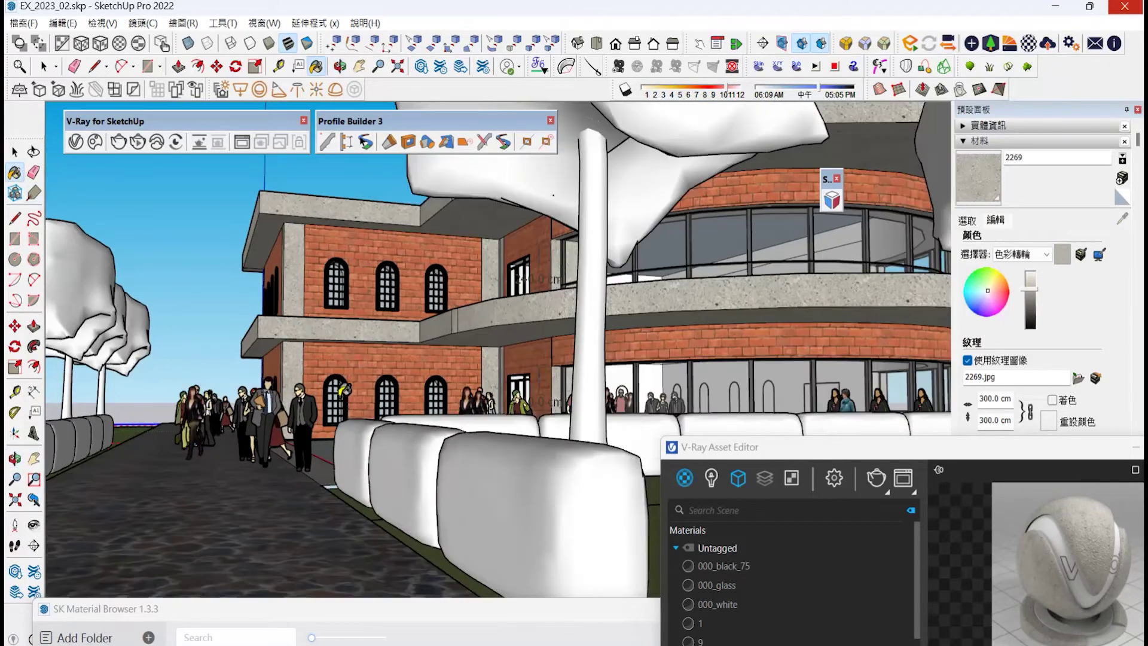
left_click(33, 460)
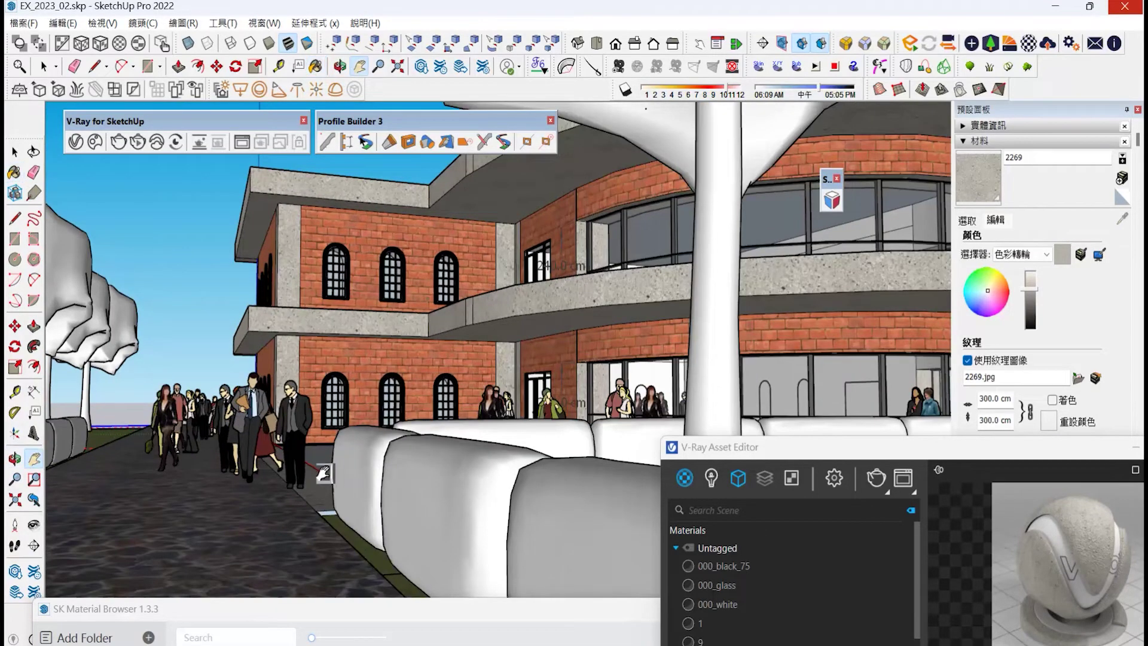
left_click_drag(345, 482, 280, 490)
left_click(876, 477)
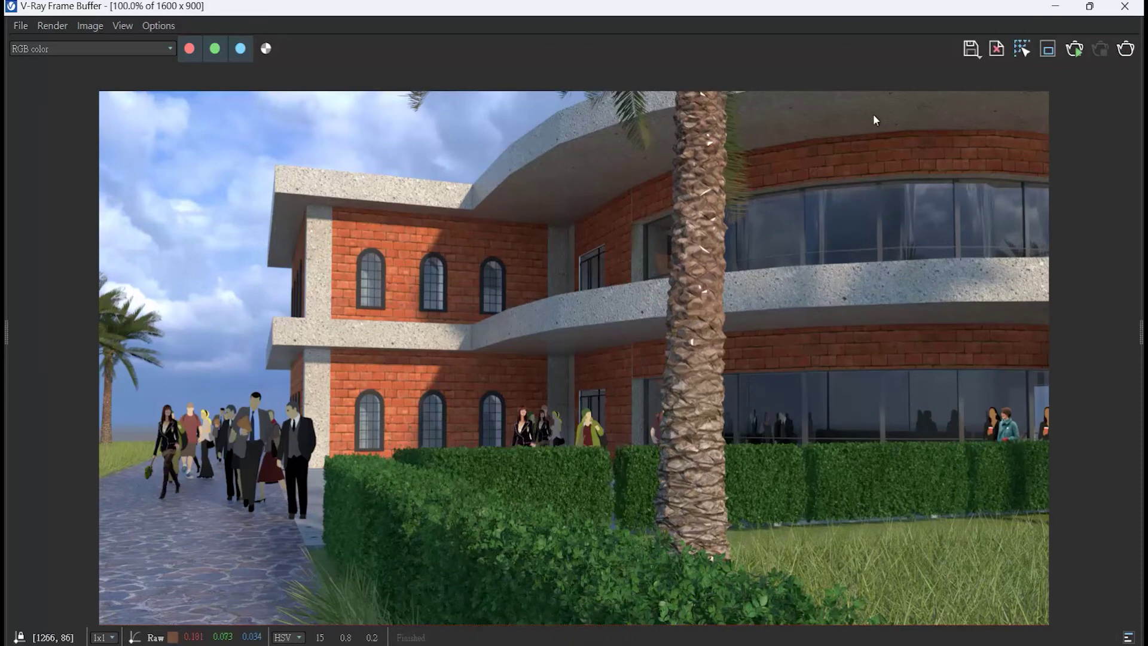
- Save the rendered image as a JPEG named 1019_03 in the 20221019 folder
left_click(971, 49)
left_click(346, 584)
left_click(346, 524)
left_click(335, 126)
left_click_drag(254, 564, 389, 564)
type("03")
left_click(1002, 623)
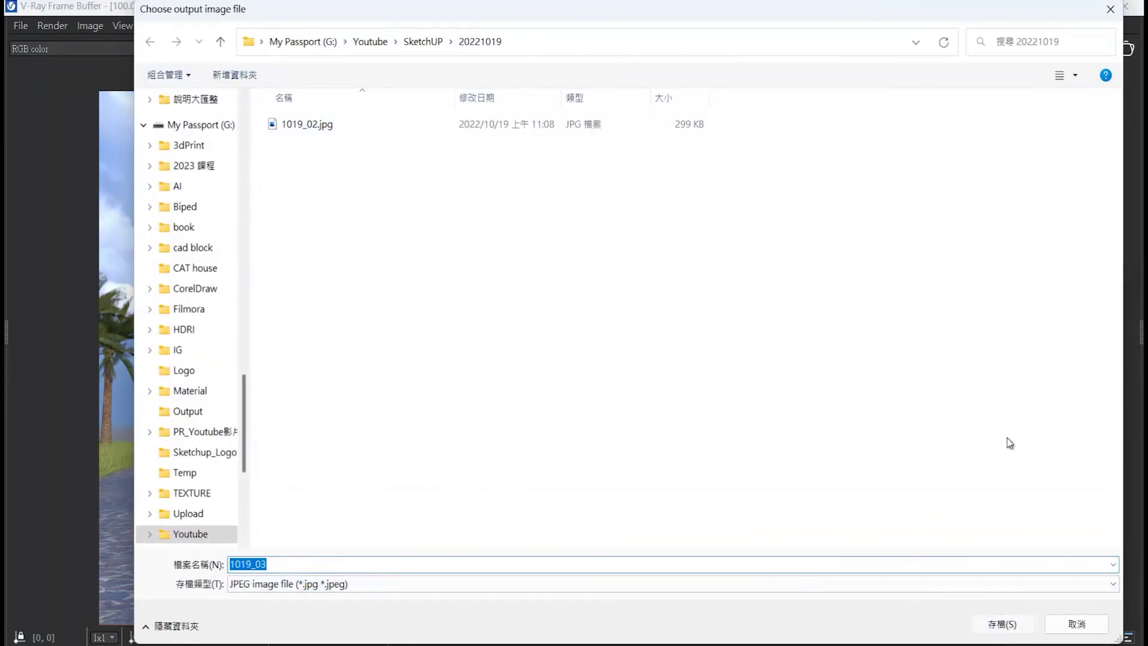
left_click(972, 48)
left_click(408, 584)
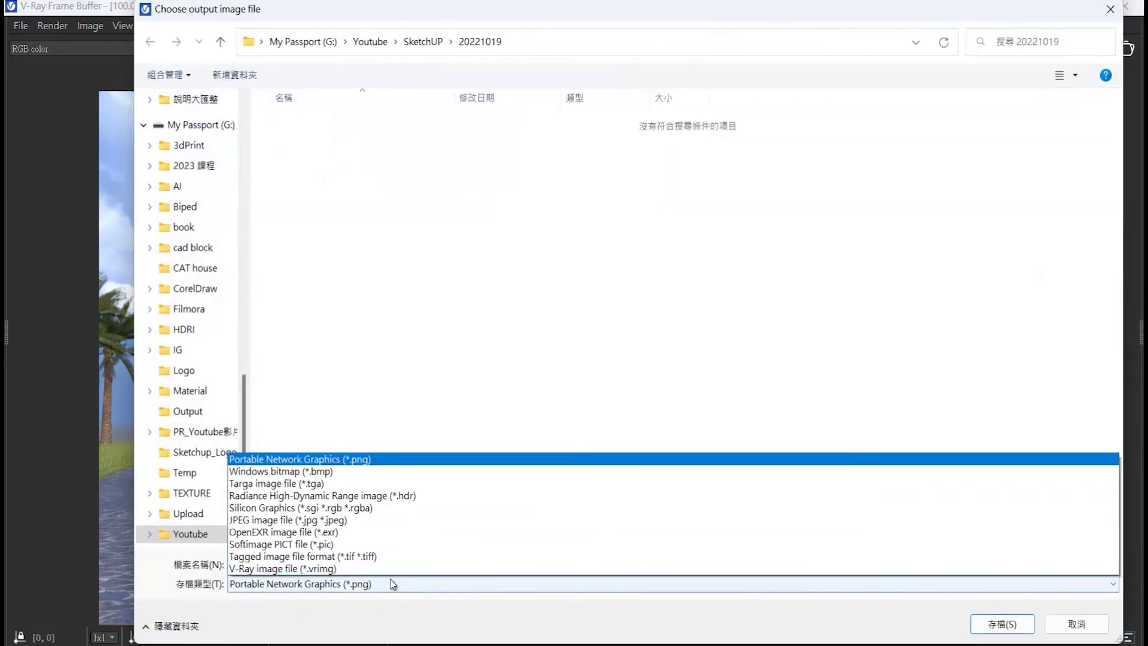
left_click(383, 506)
left_click(1070, 624)
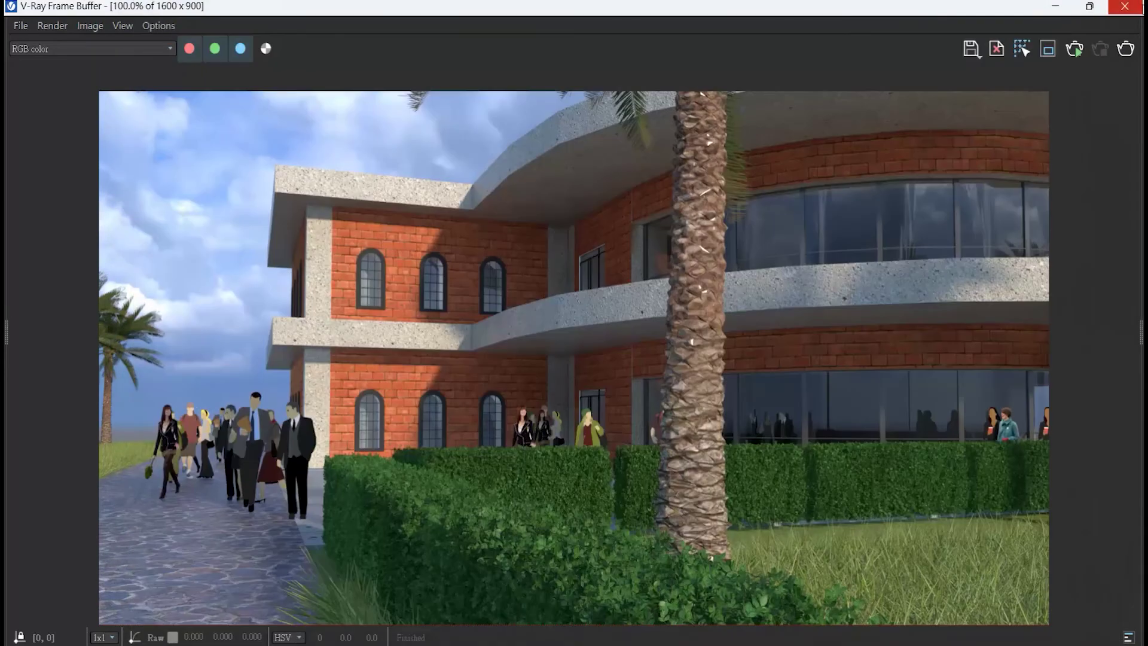
- Close the finished render, frame the building corner along its brick side wall with arched windows, and render that view
left_click(1136, 7)
left_click(15, 462)
mouse_move(598, 370)
left_mouse_down()
mouse_move(517, 407)
mouse_move(699, 404)
mouse_move(459, 417)
left_mouse_up()
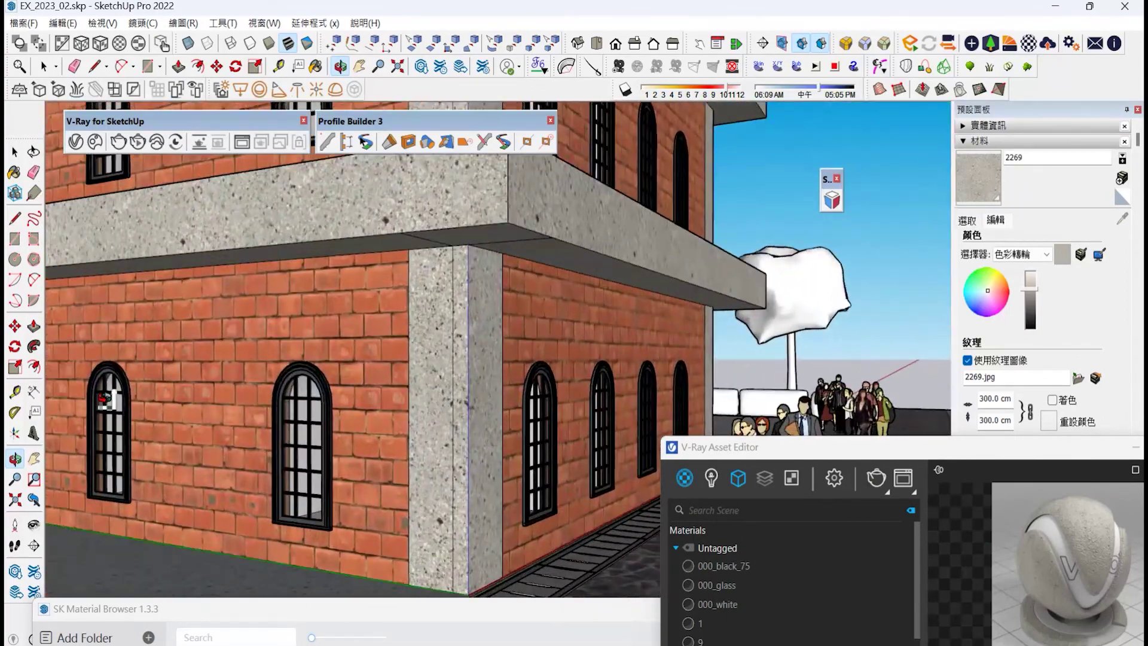
left_click(35, 461)
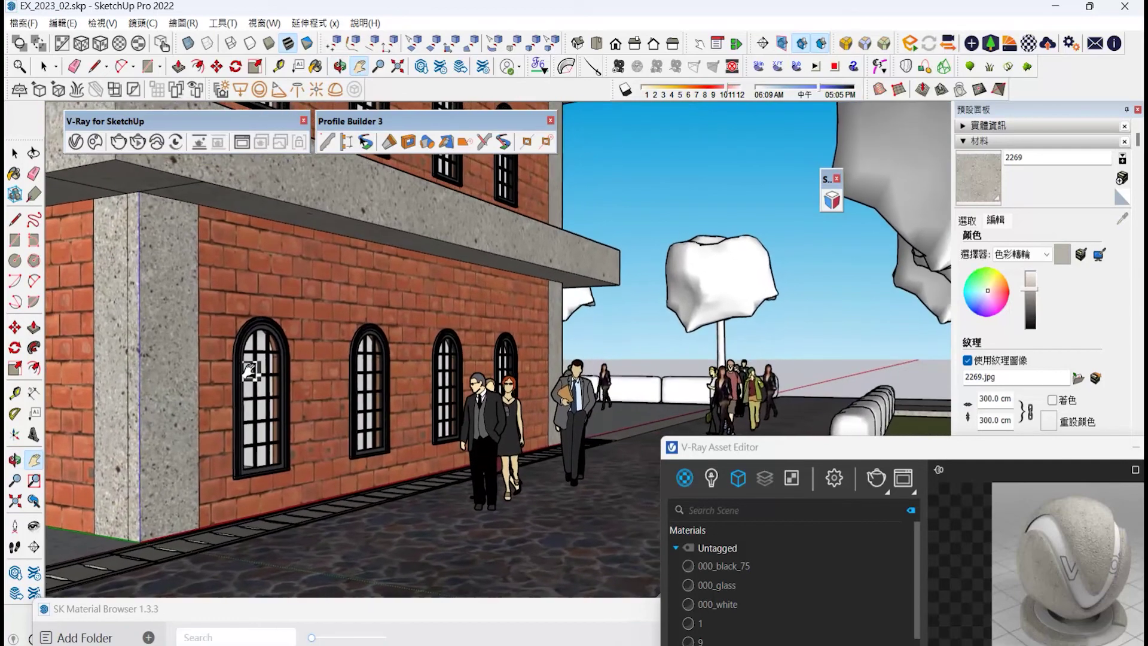
left_click(877, 480)
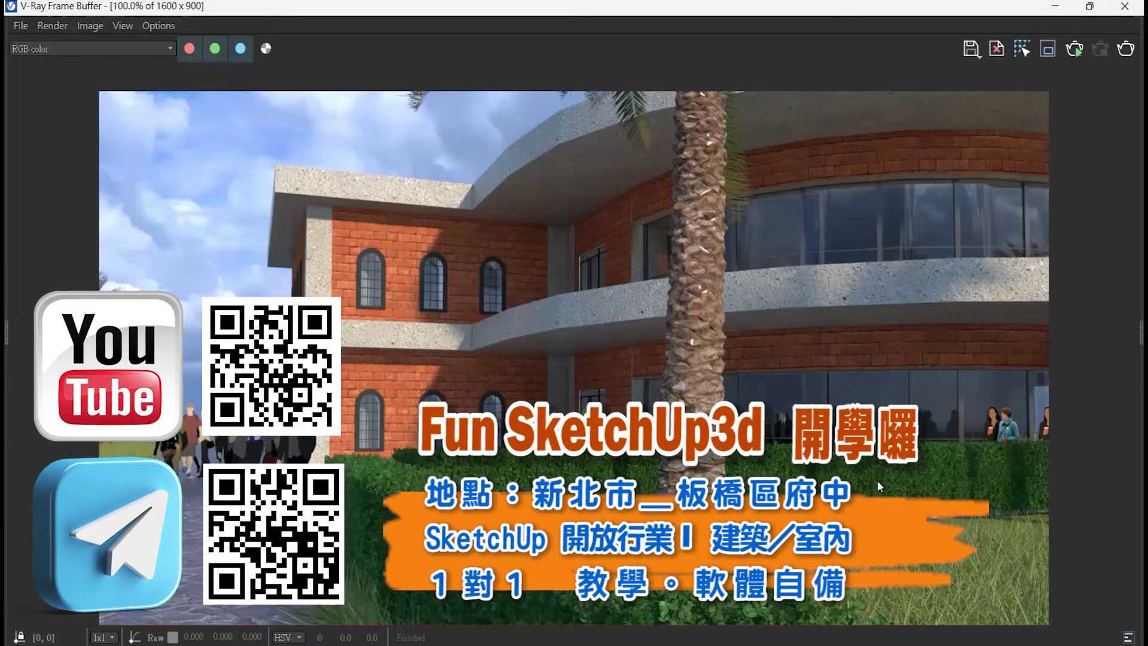